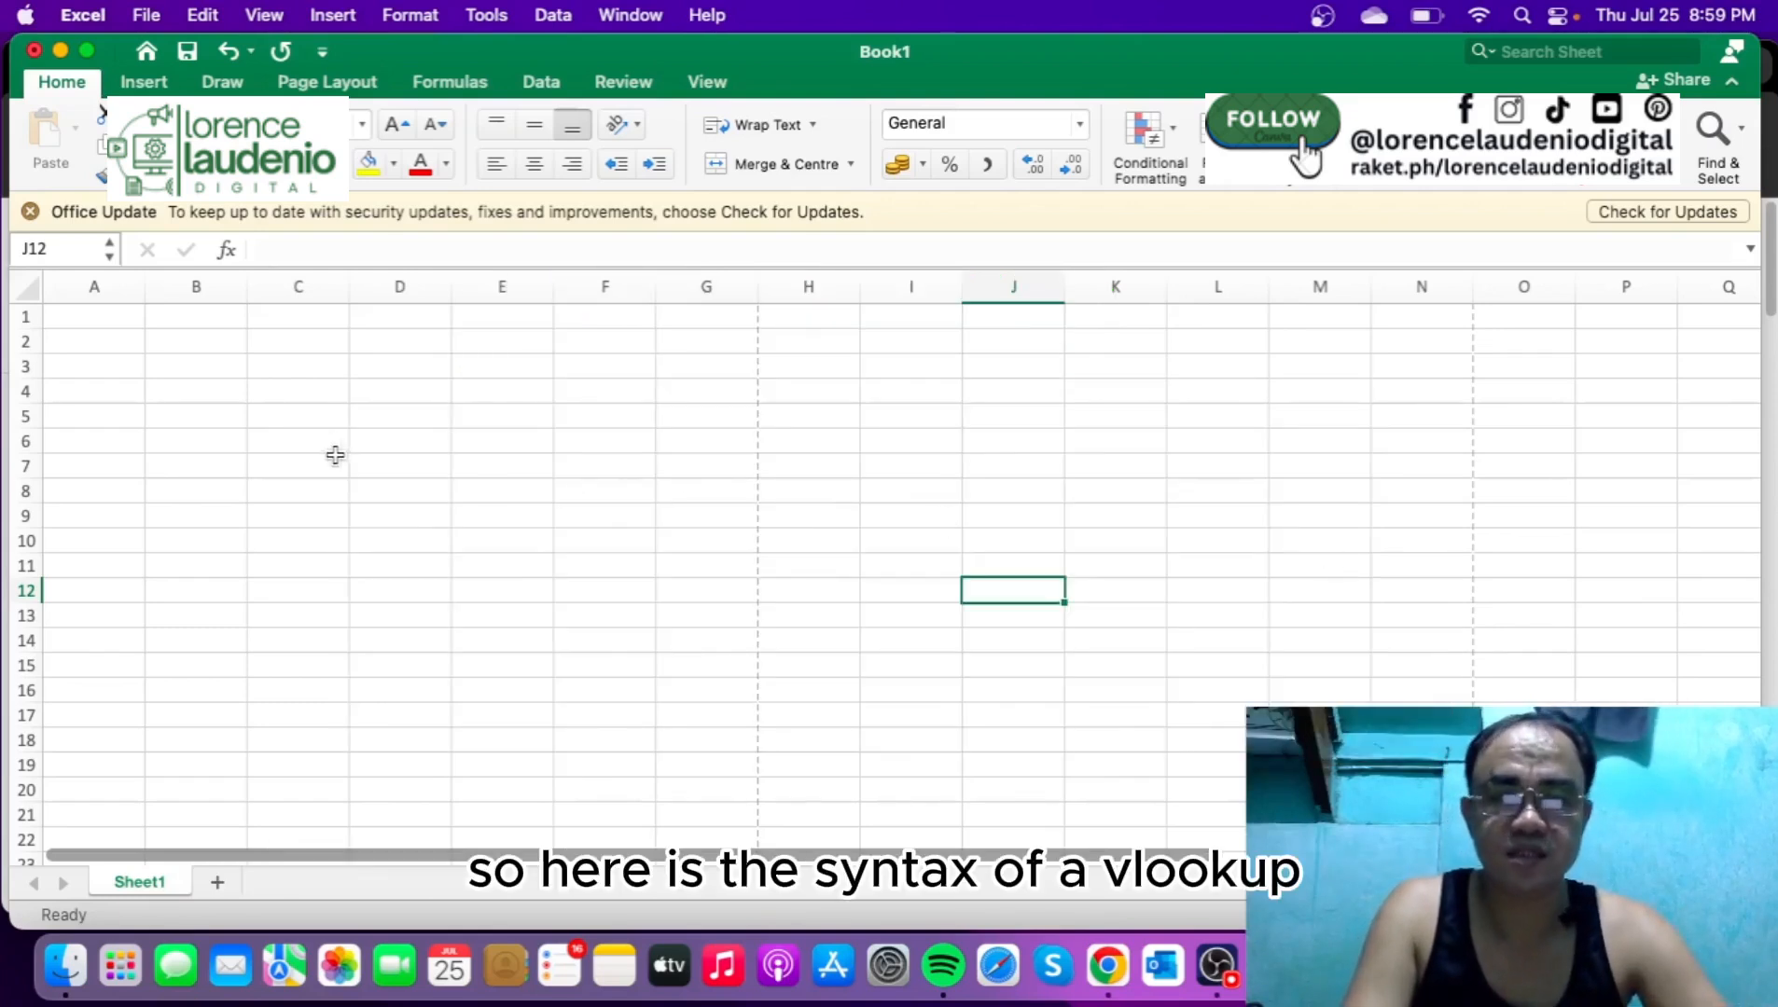
- Start a VLOOKUP formula in cell B2 to examine its argument syntax, and discard the entry
left_click(198, 340)
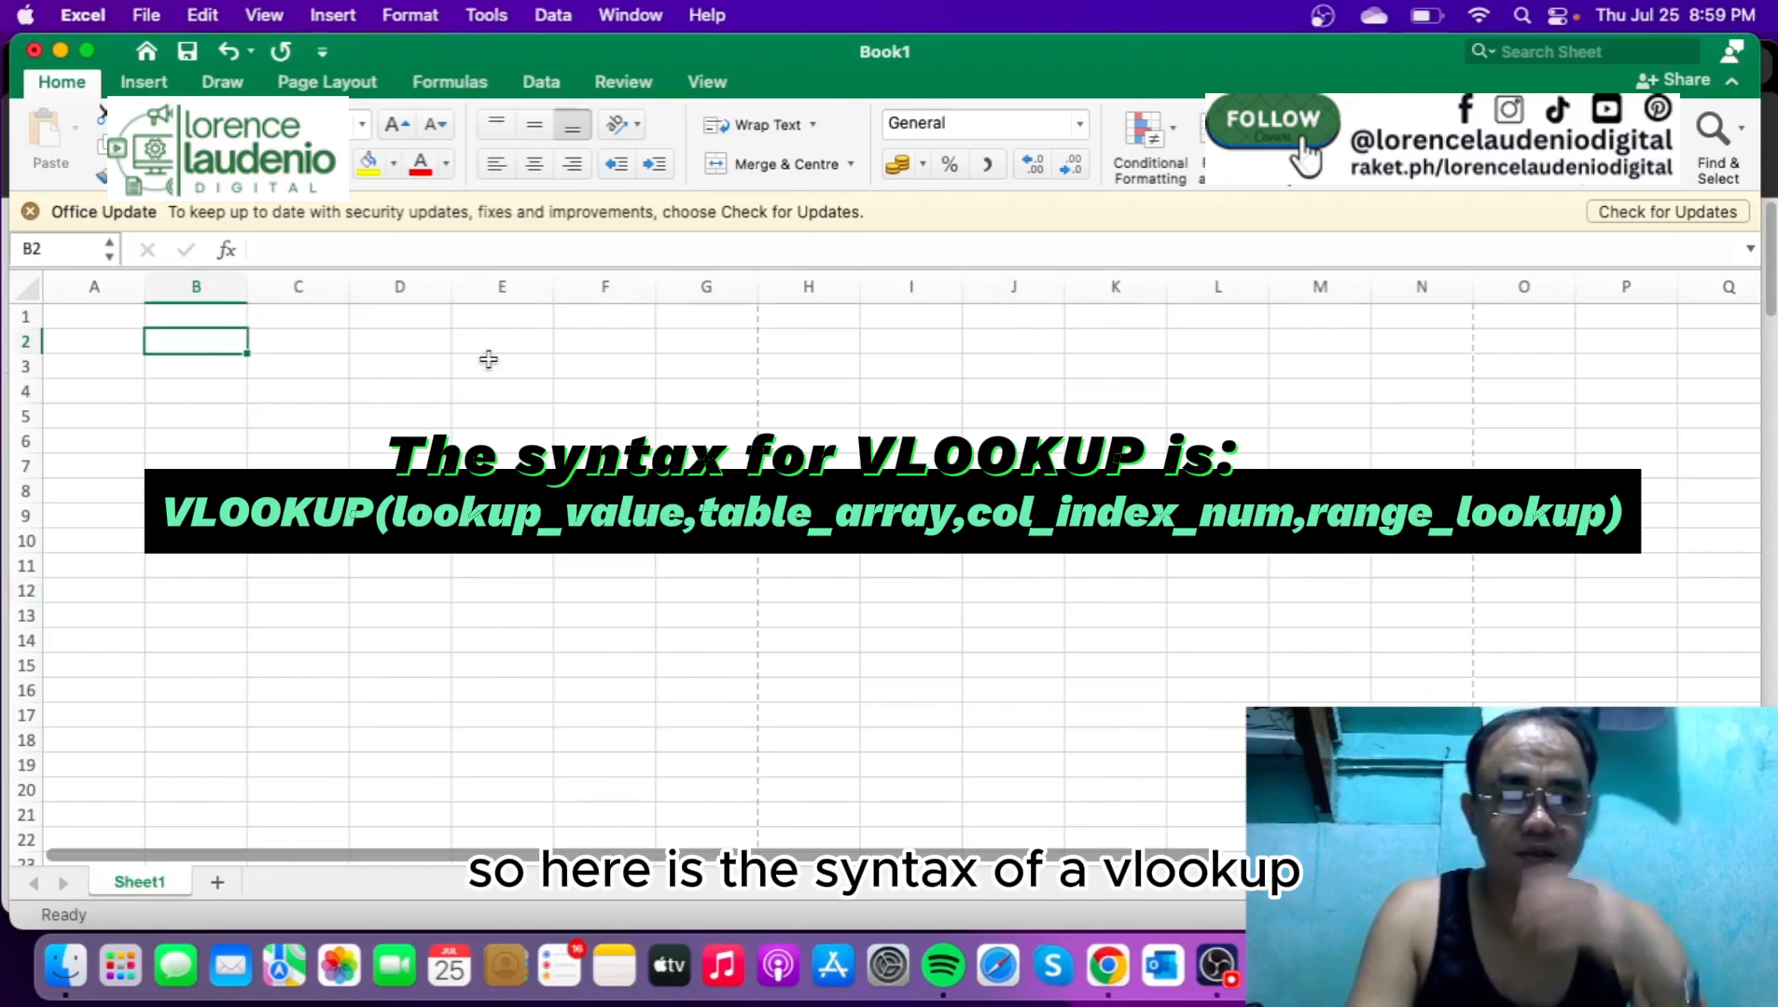
type("=")
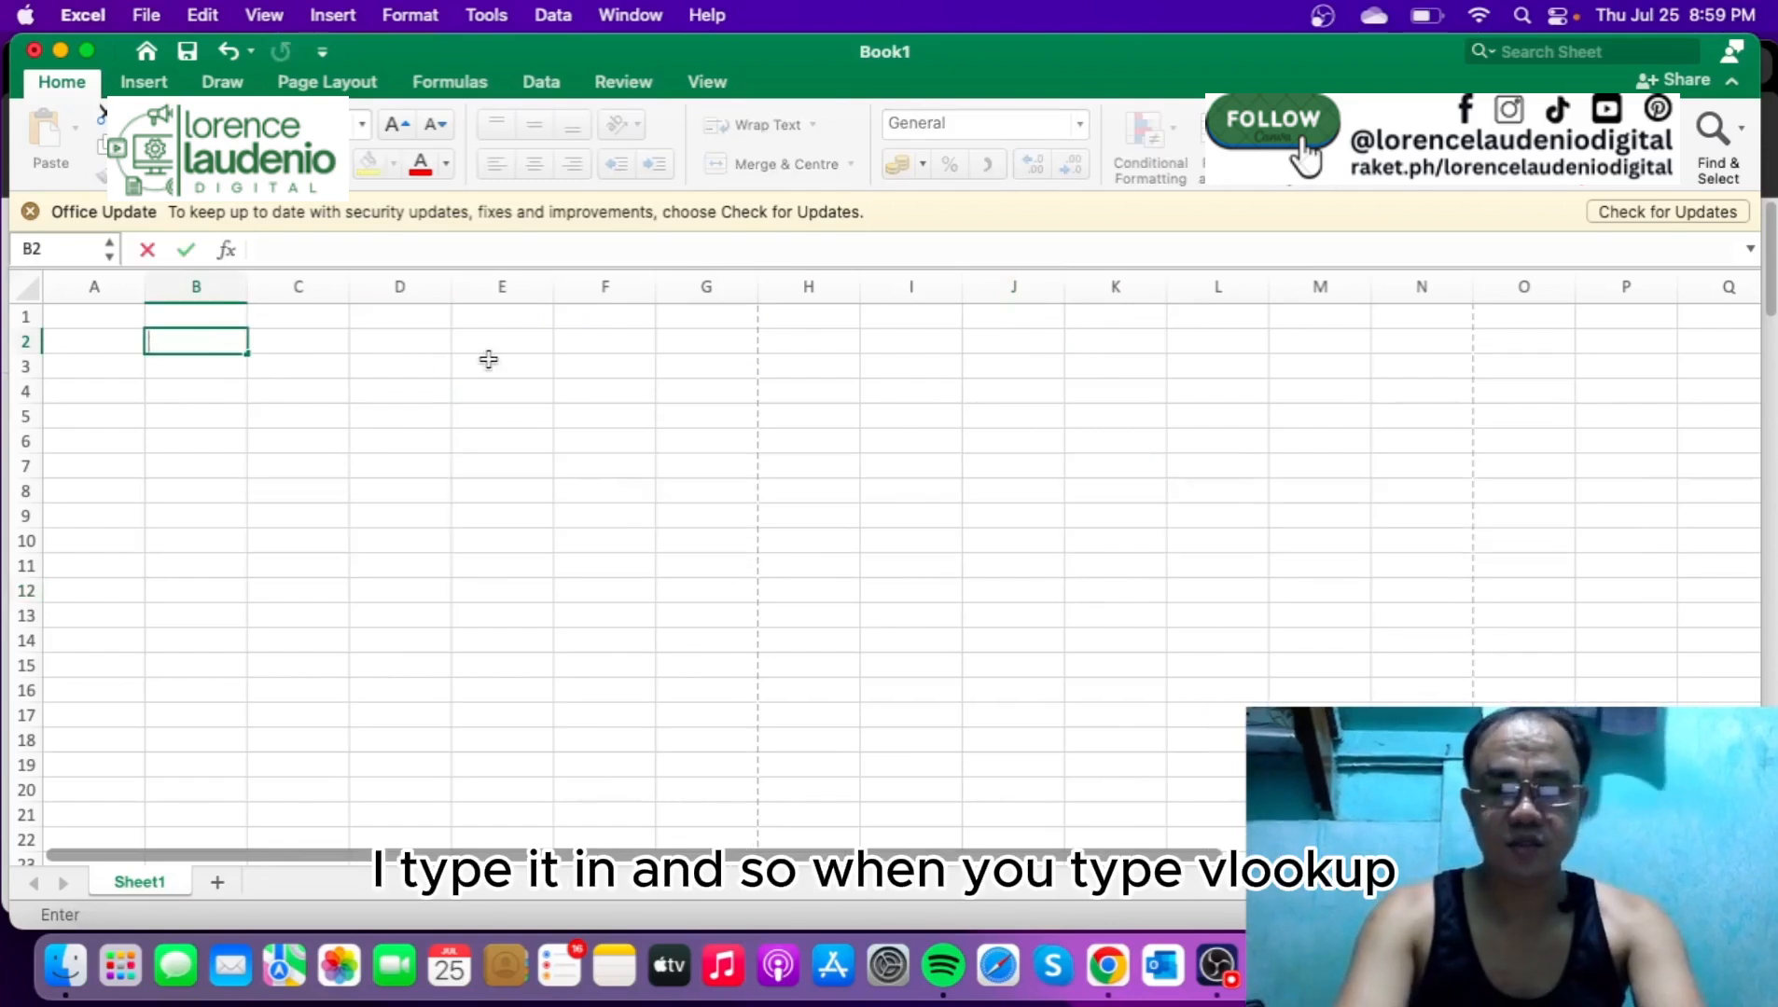
type("vl")
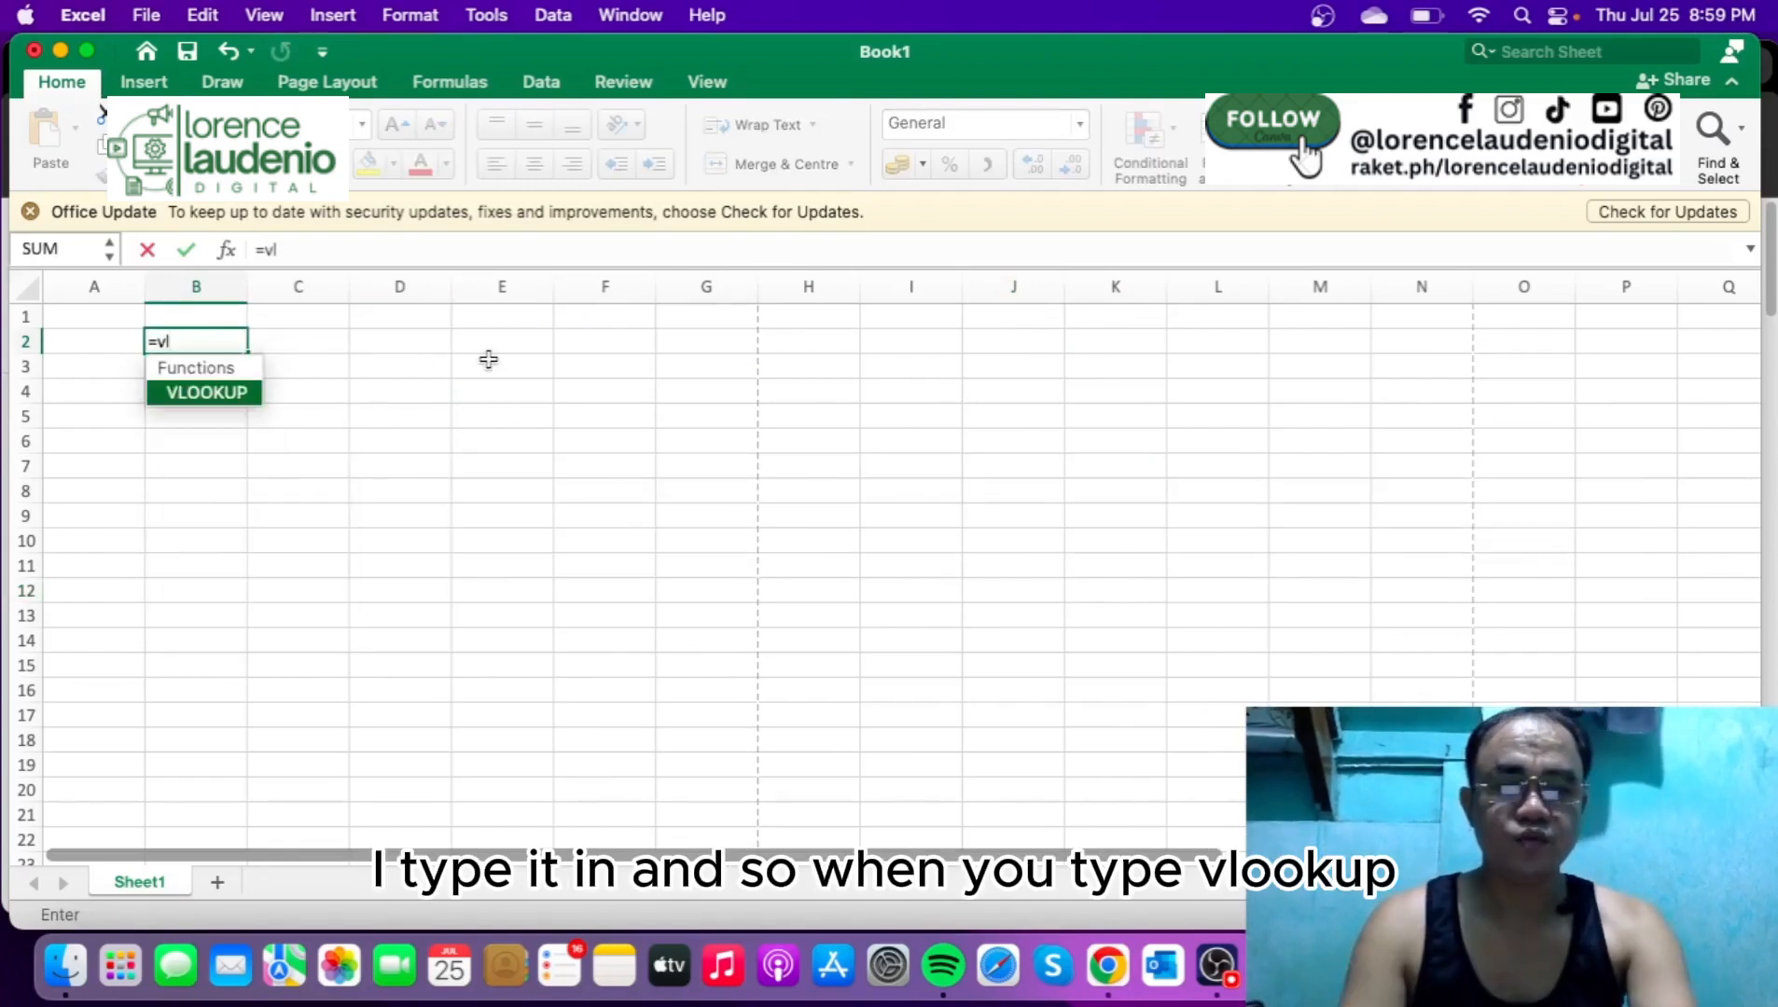
double_click(191, 390)
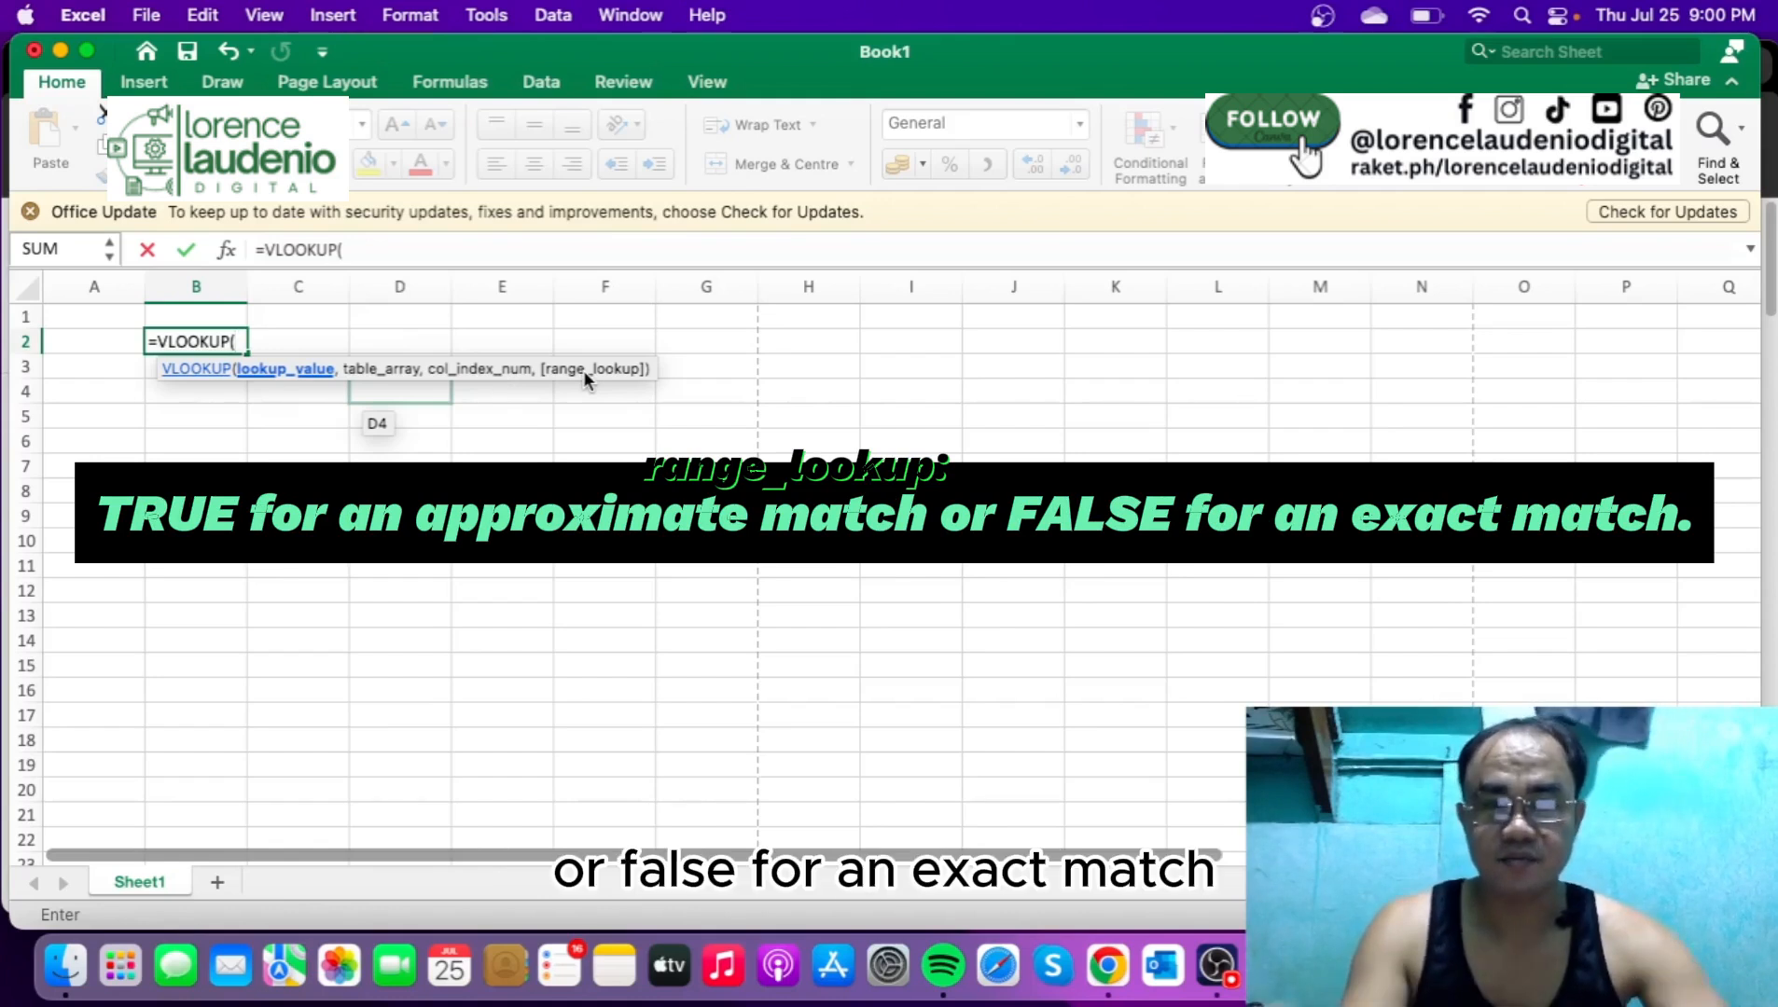
key("Escape")
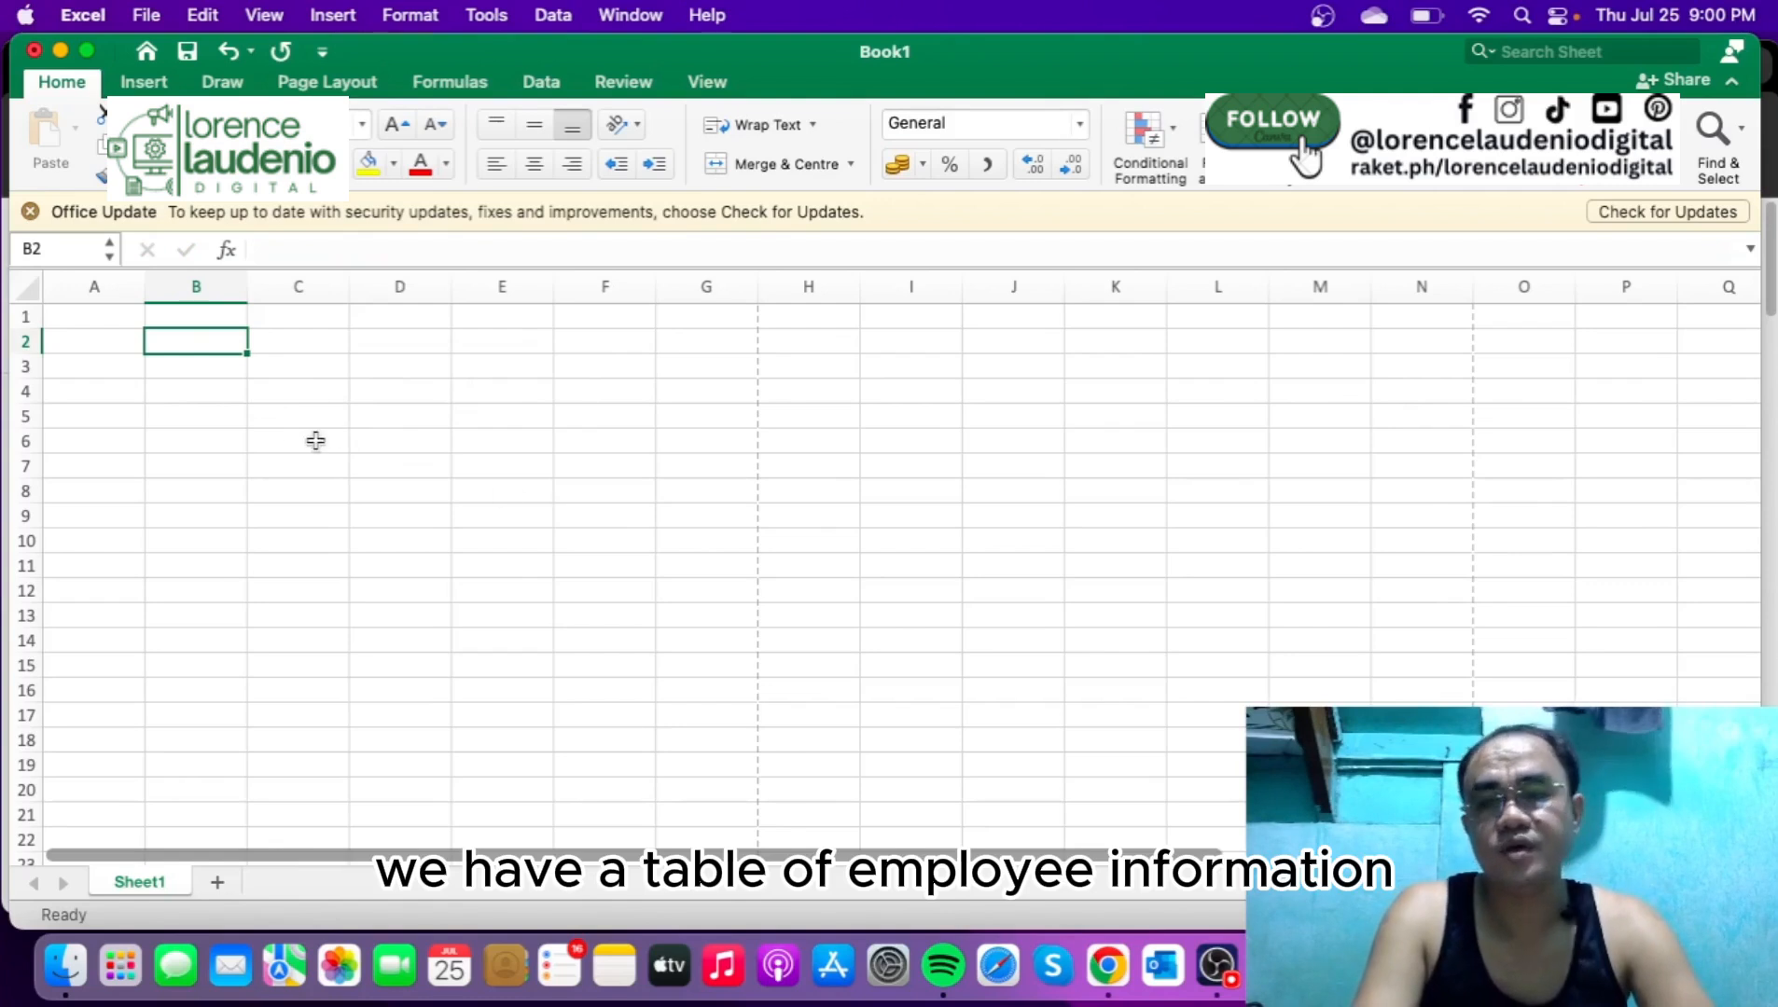
- Set the width of column A to 3
right_click(196, 287)
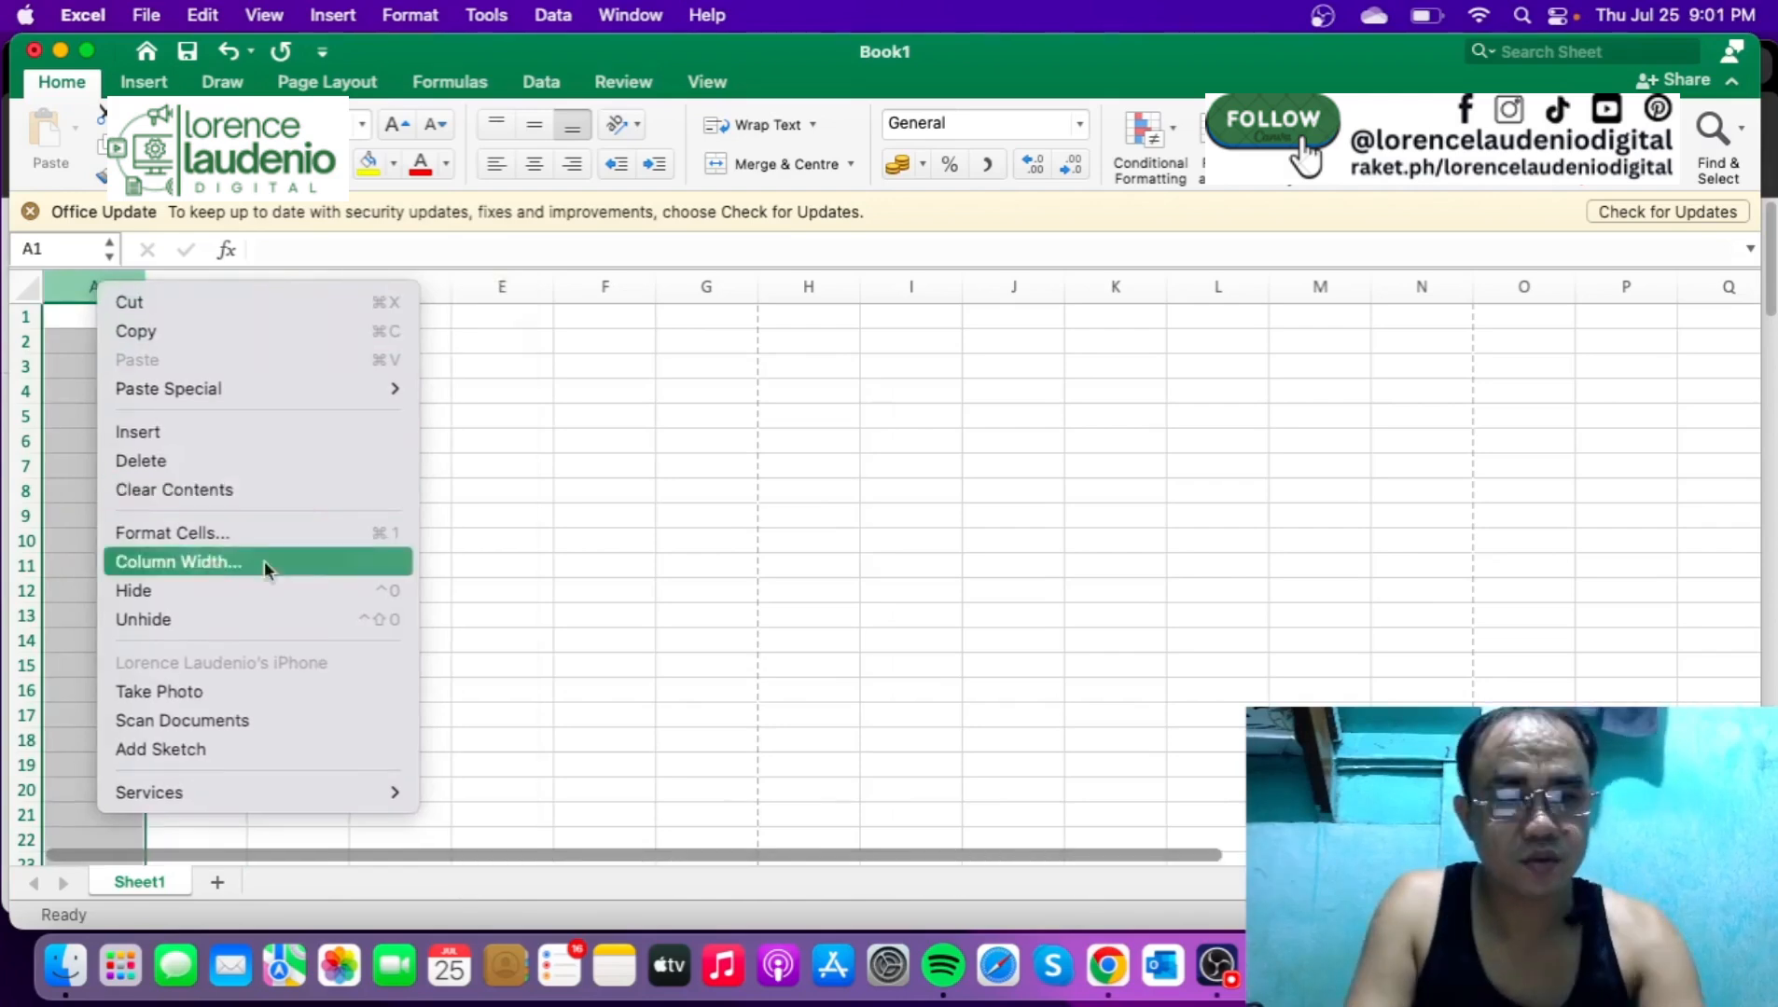
left_click(350, 562)
type("3")
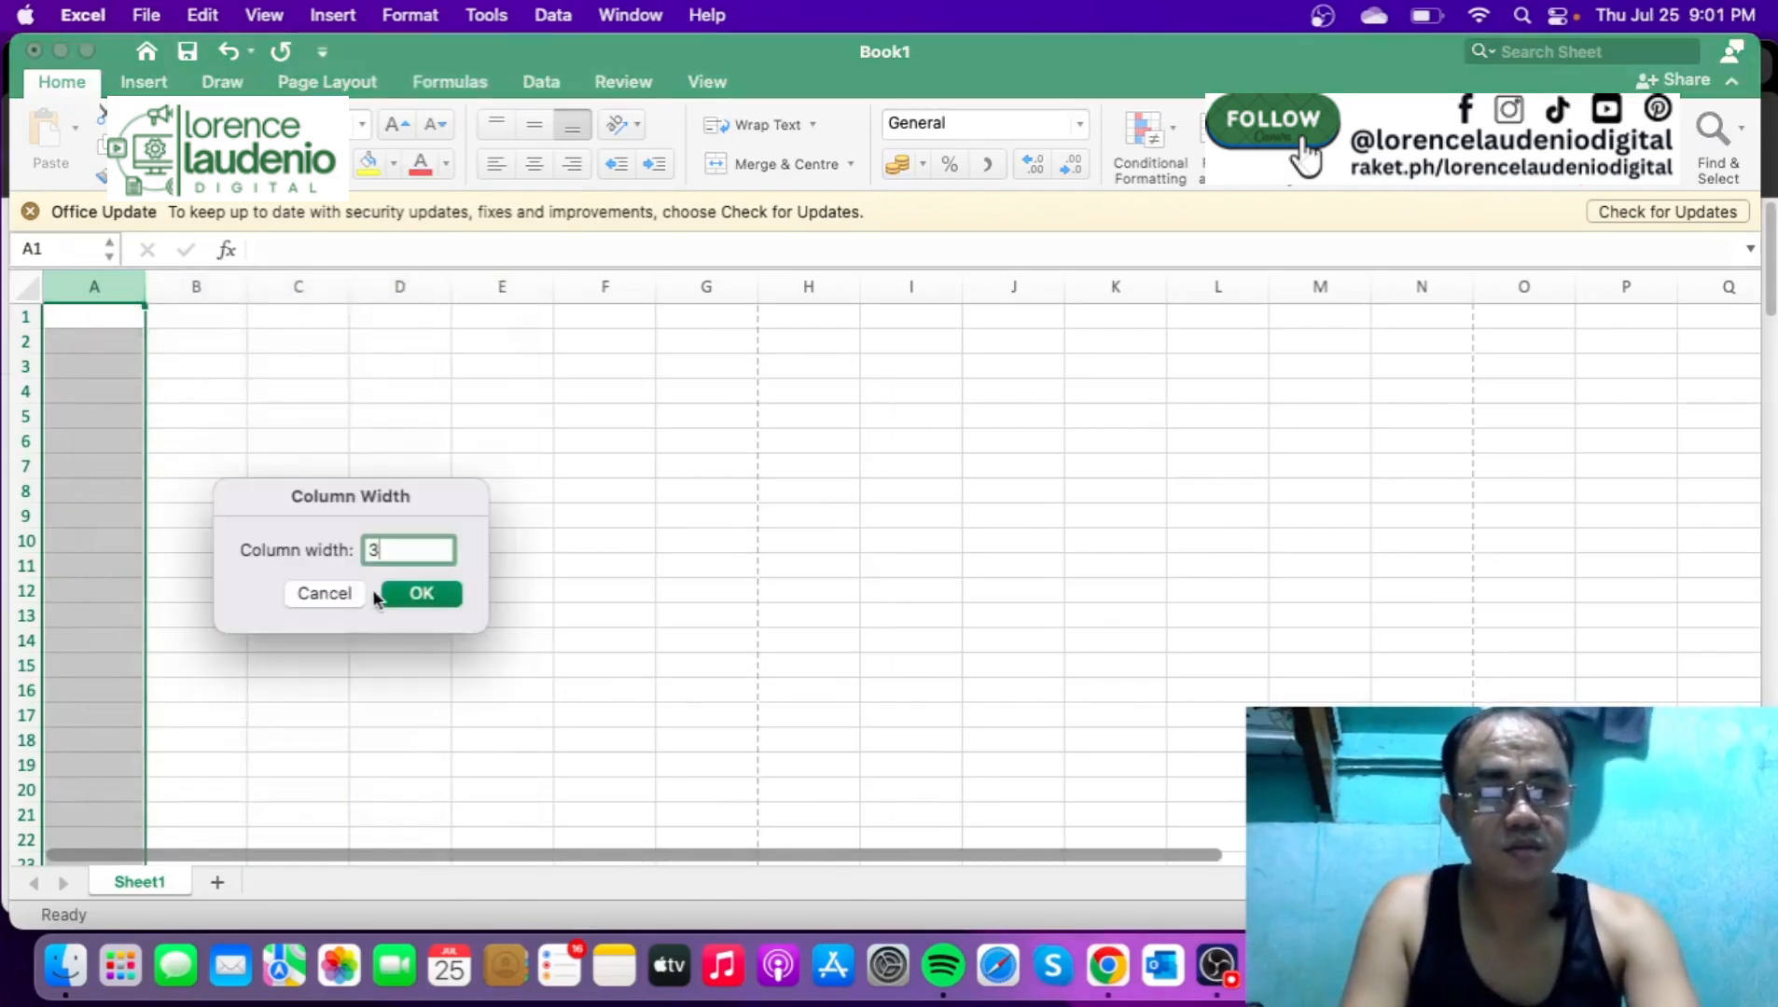
left_click(410, 594)
- Enter the title "Employee Information" in cell B1
left_click(144, 319)
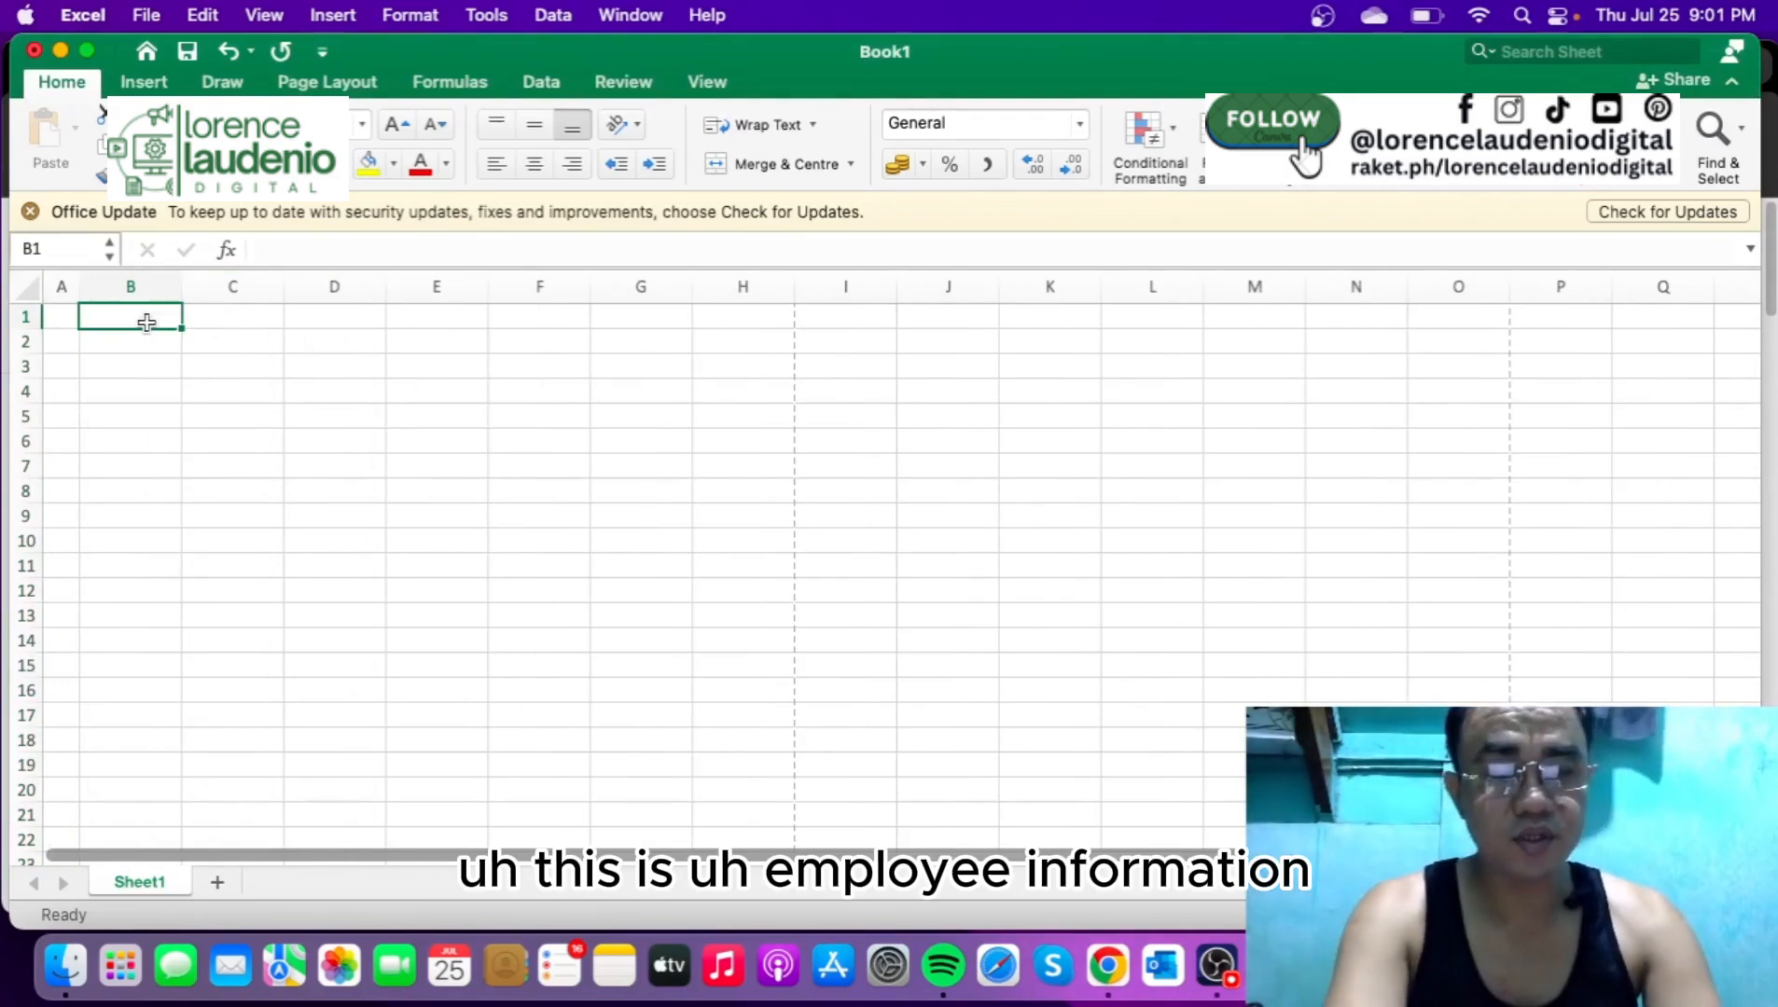
type("Emp")
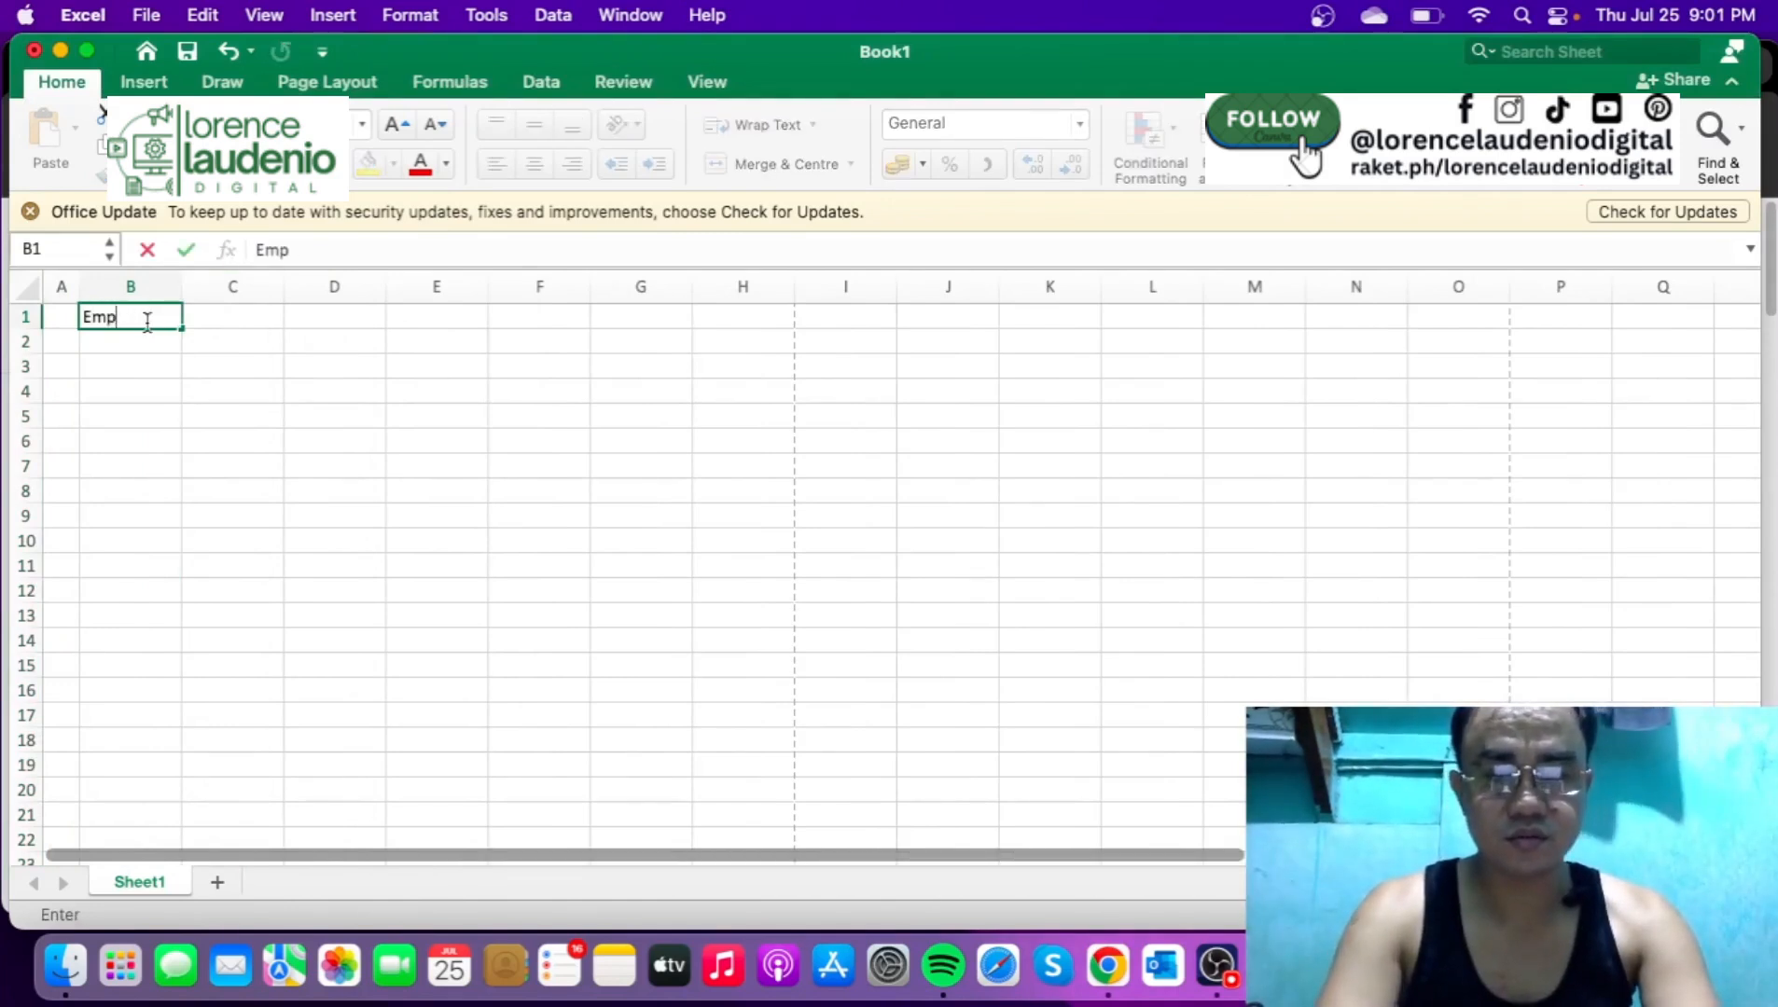
type("loyee Information")
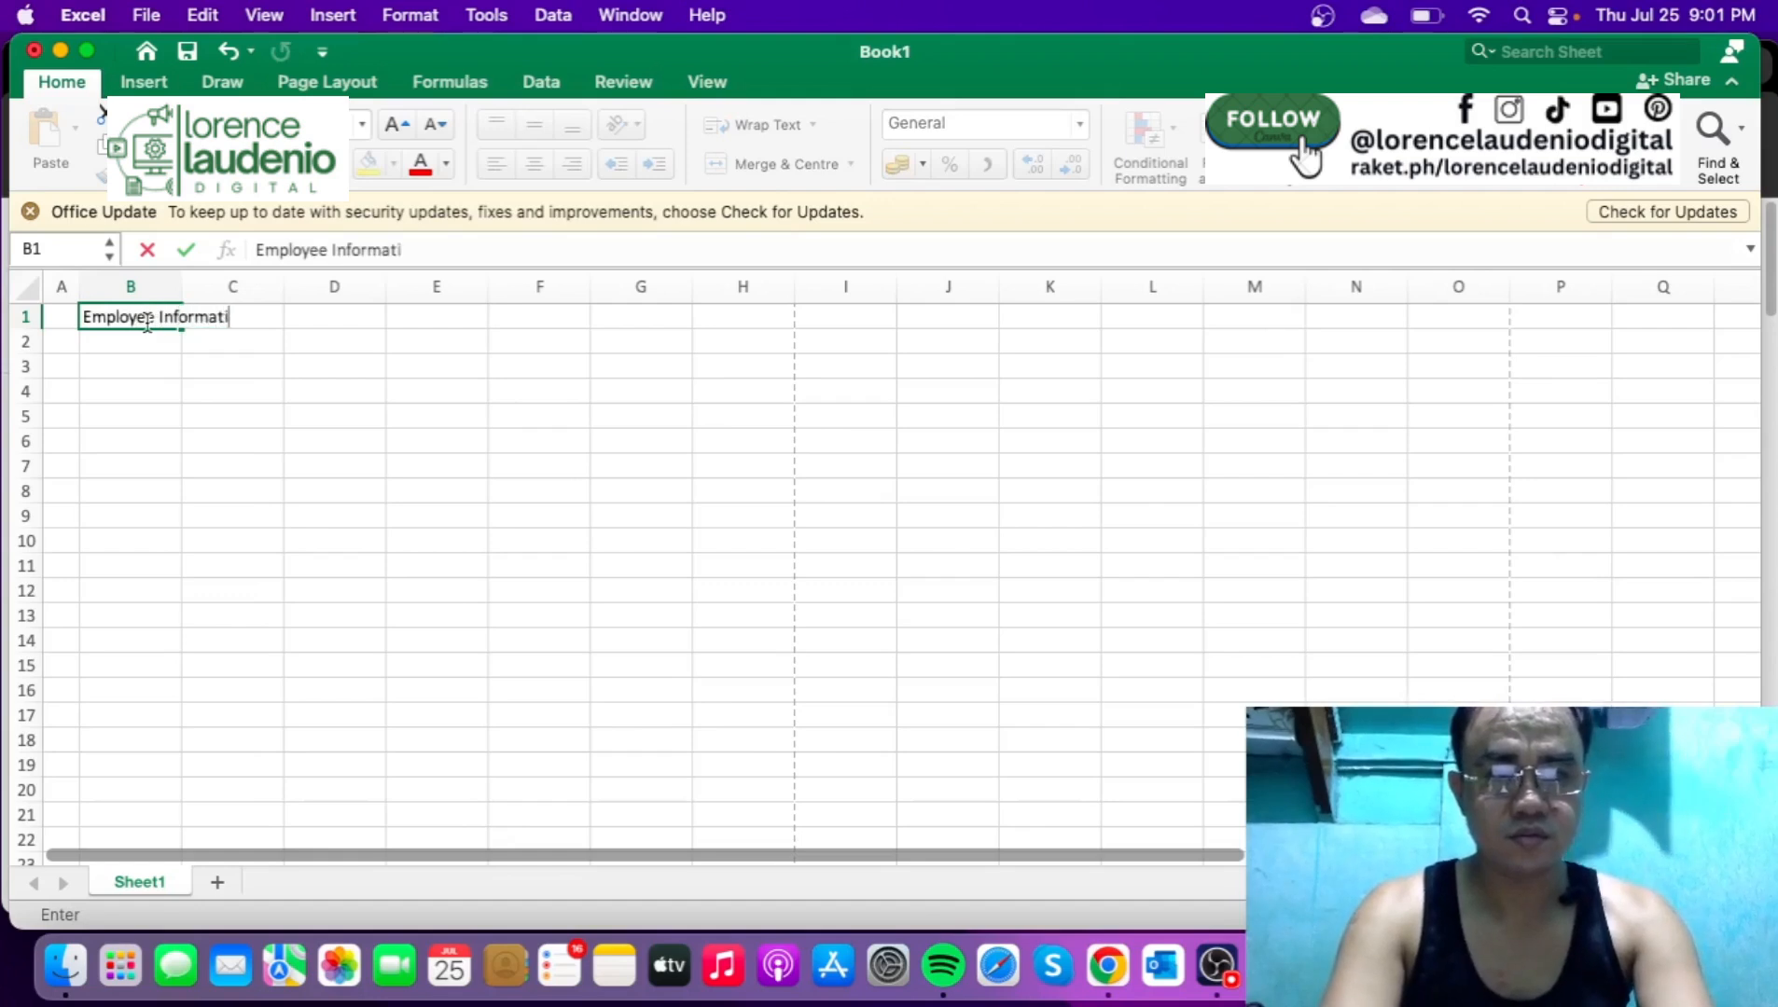
key("Return")
key("Return")
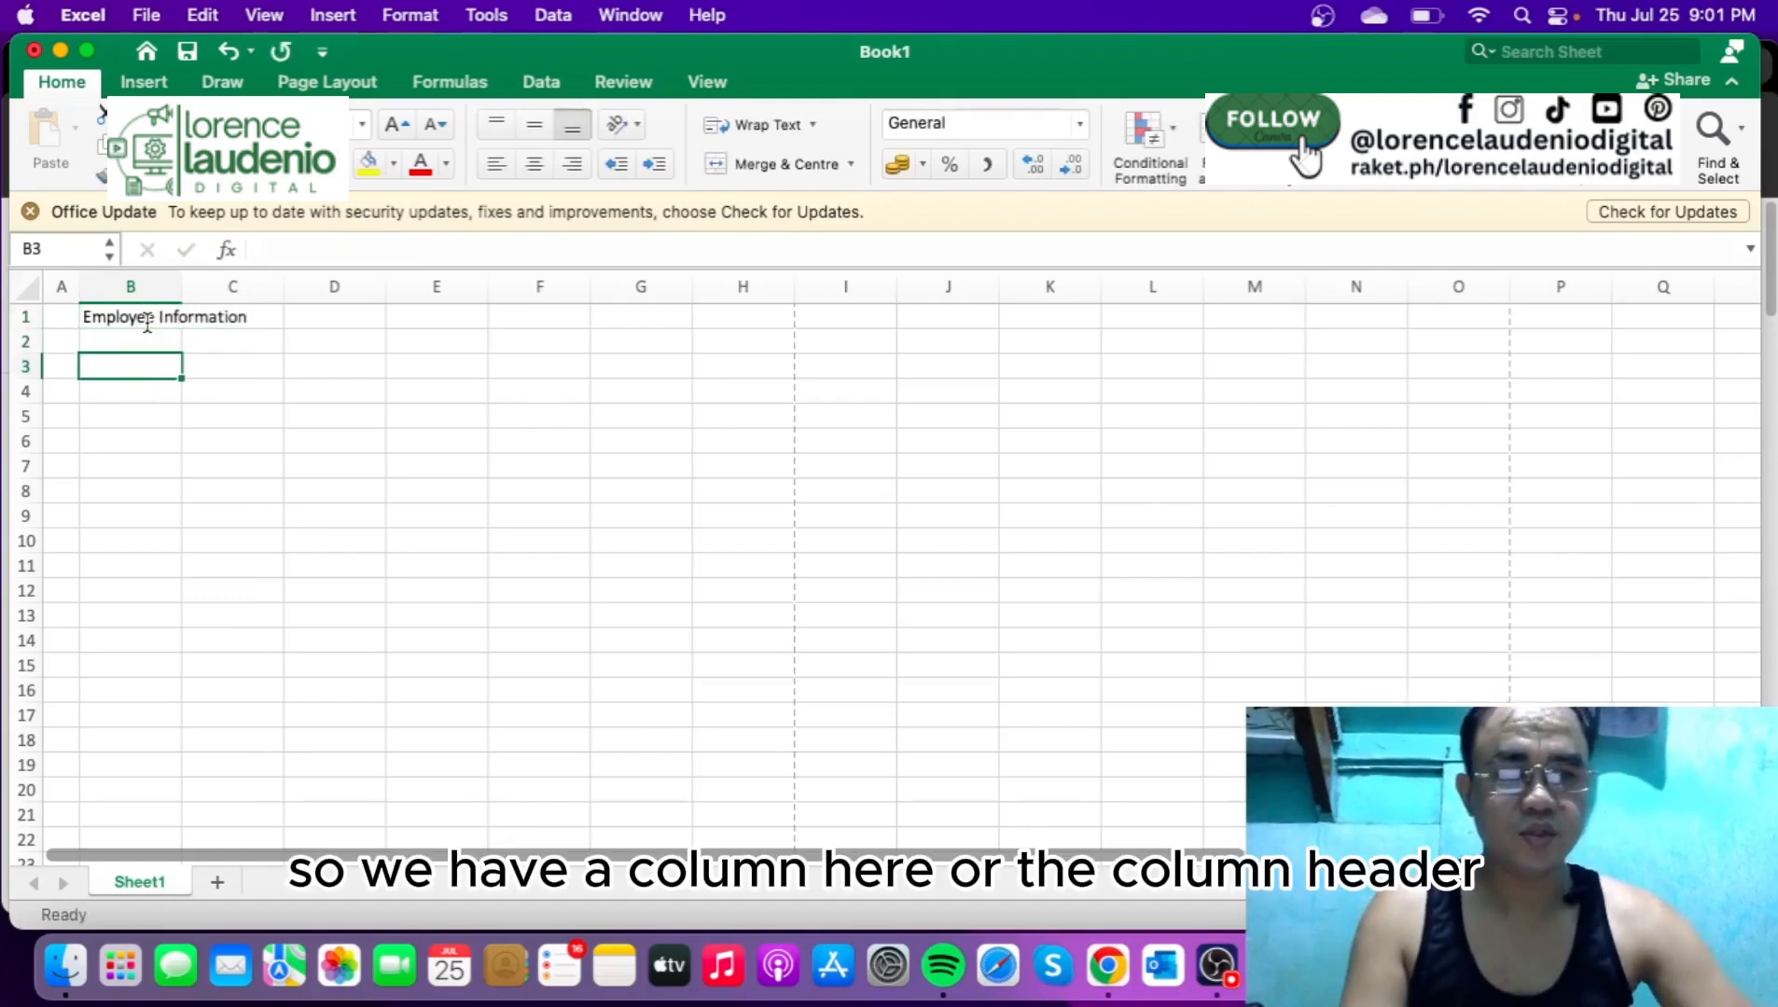
- Enter the column headers Employee ID, Name, Department and Salary in cells B3 to E3
type("E")
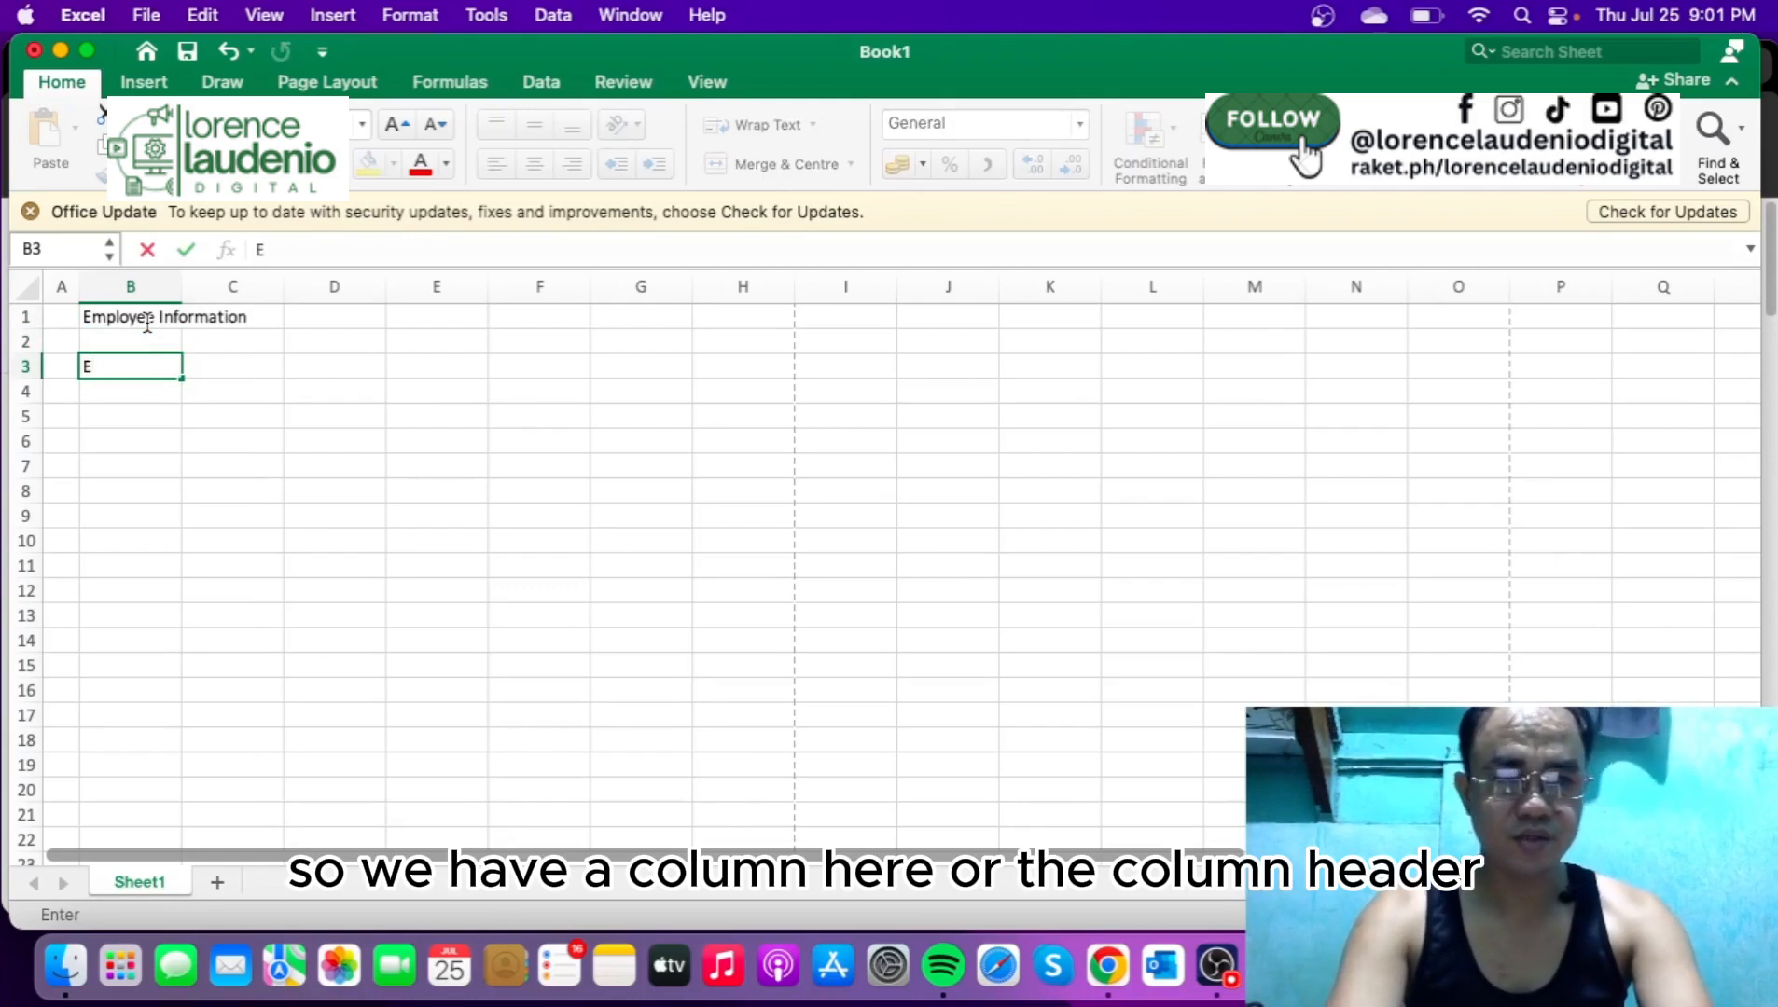
type("mployee ID")
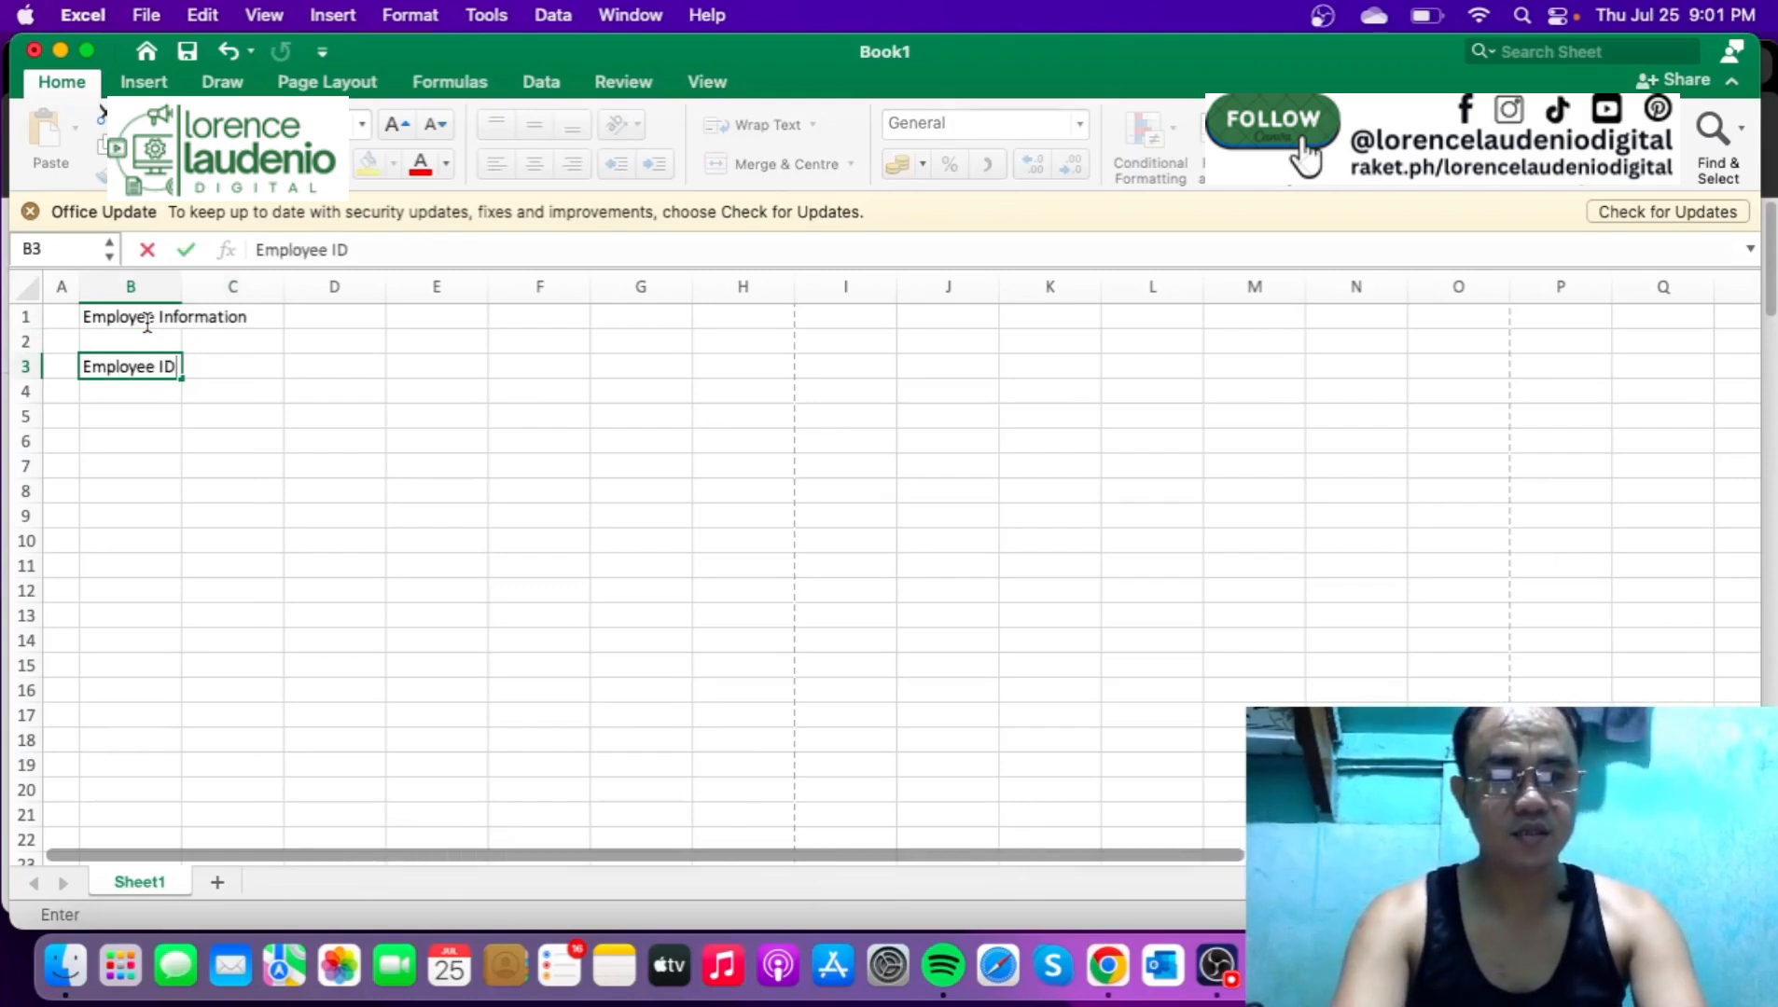
key("Tab")
type("Name")
key("Tab")
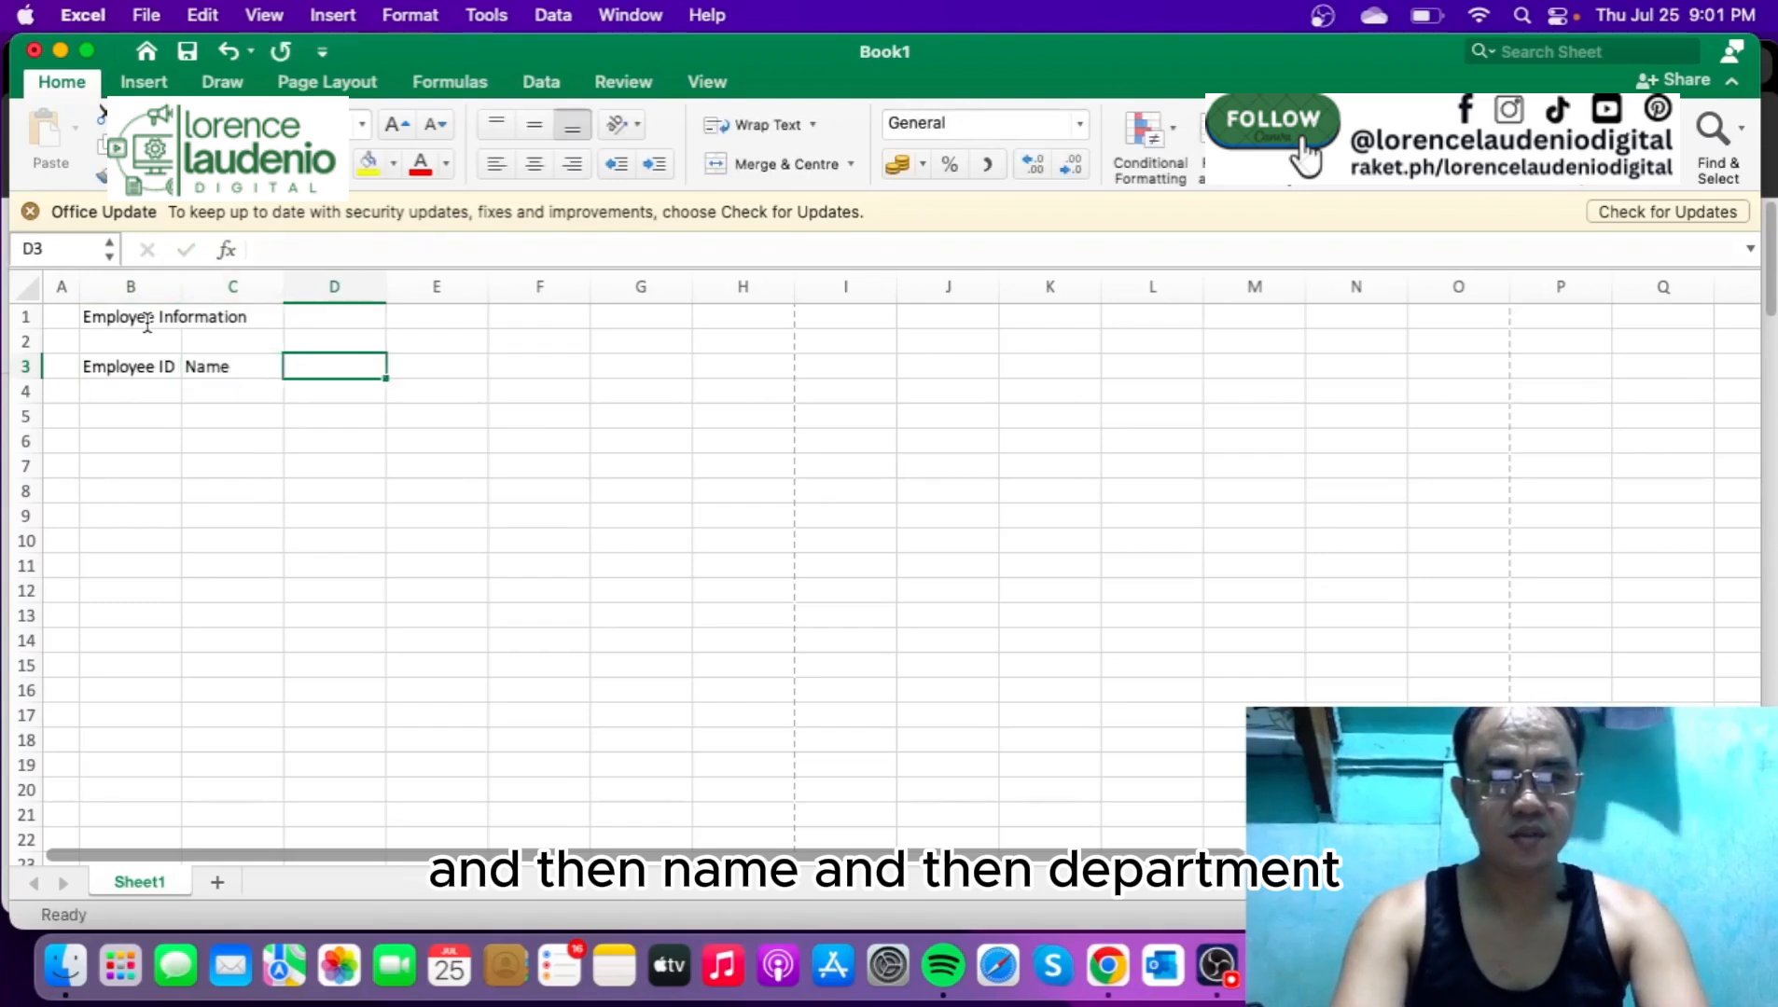
type("Department")
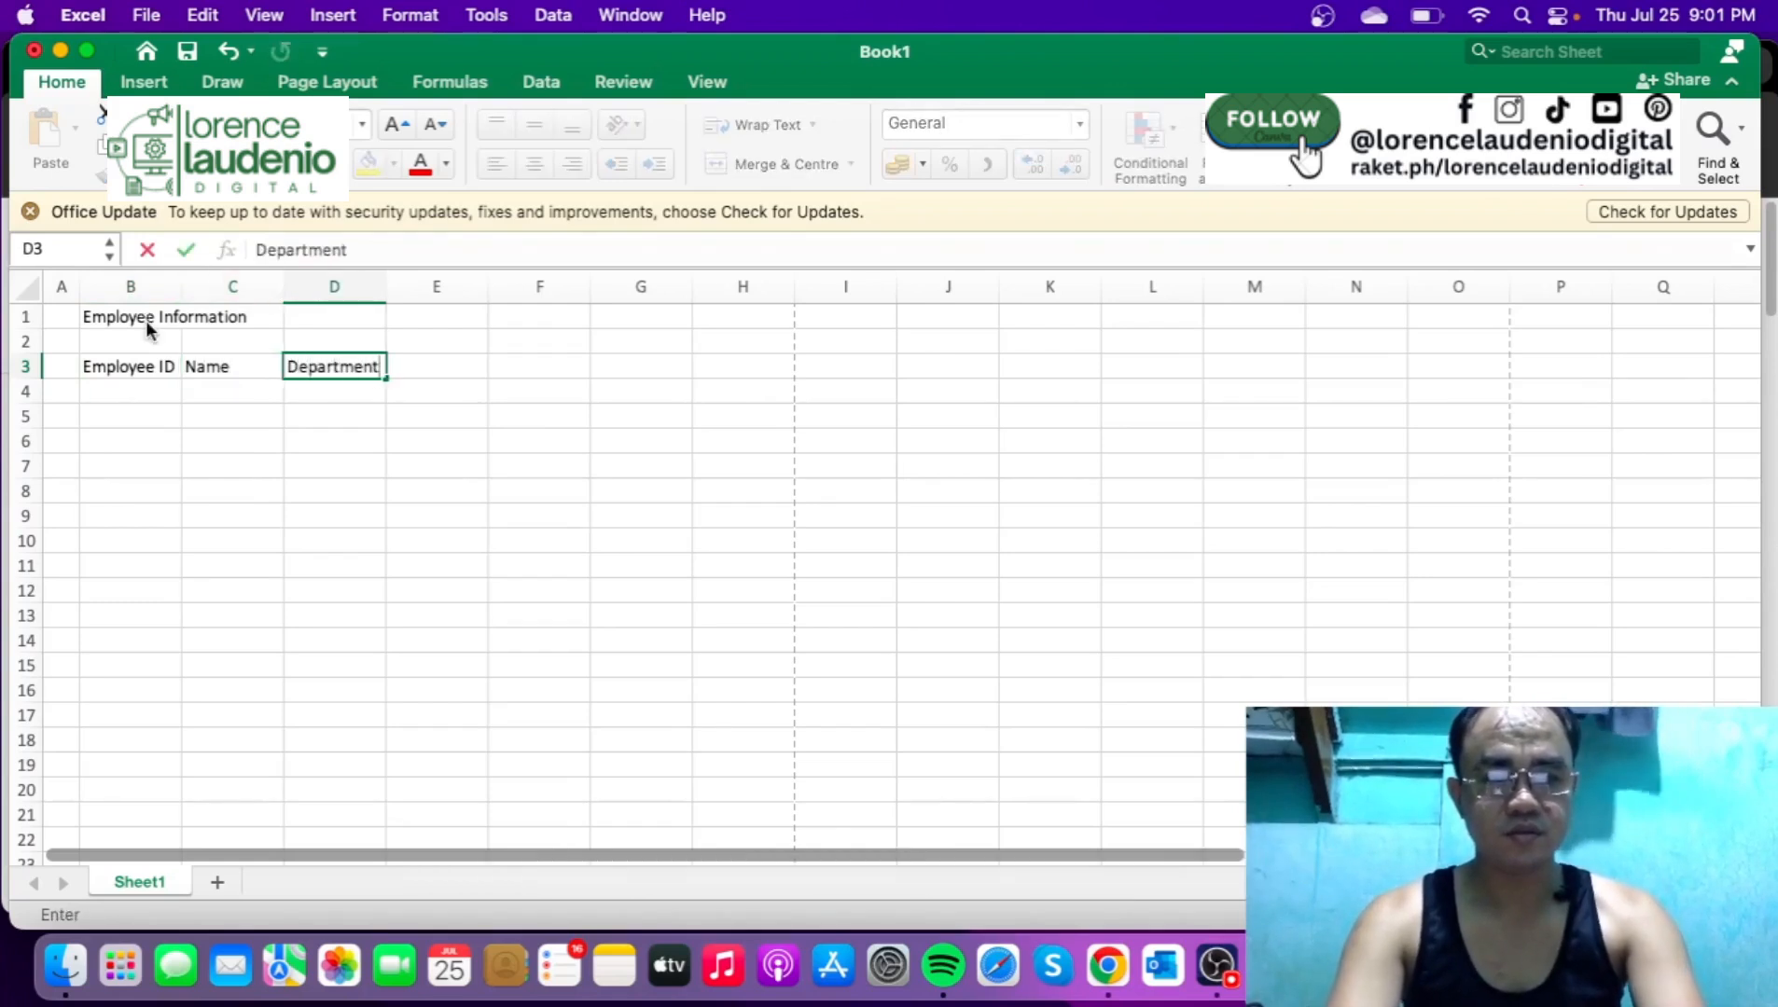
key("Tab")
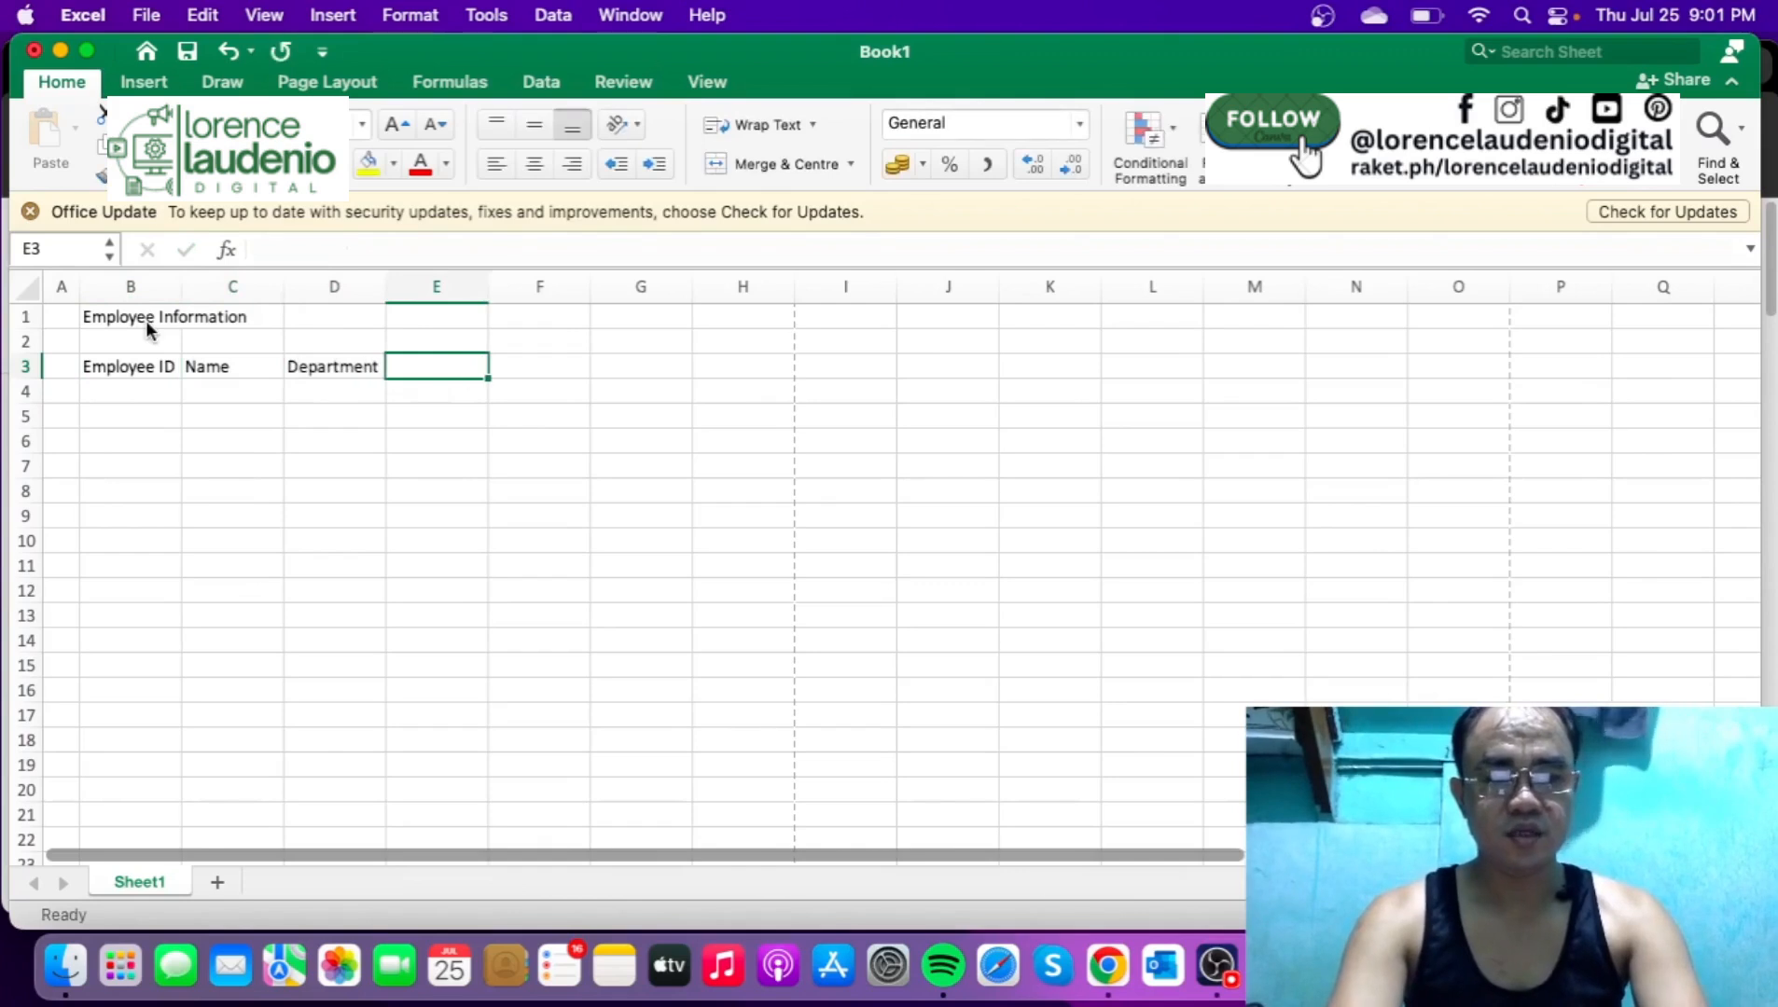
type("Salary")
key("Return")
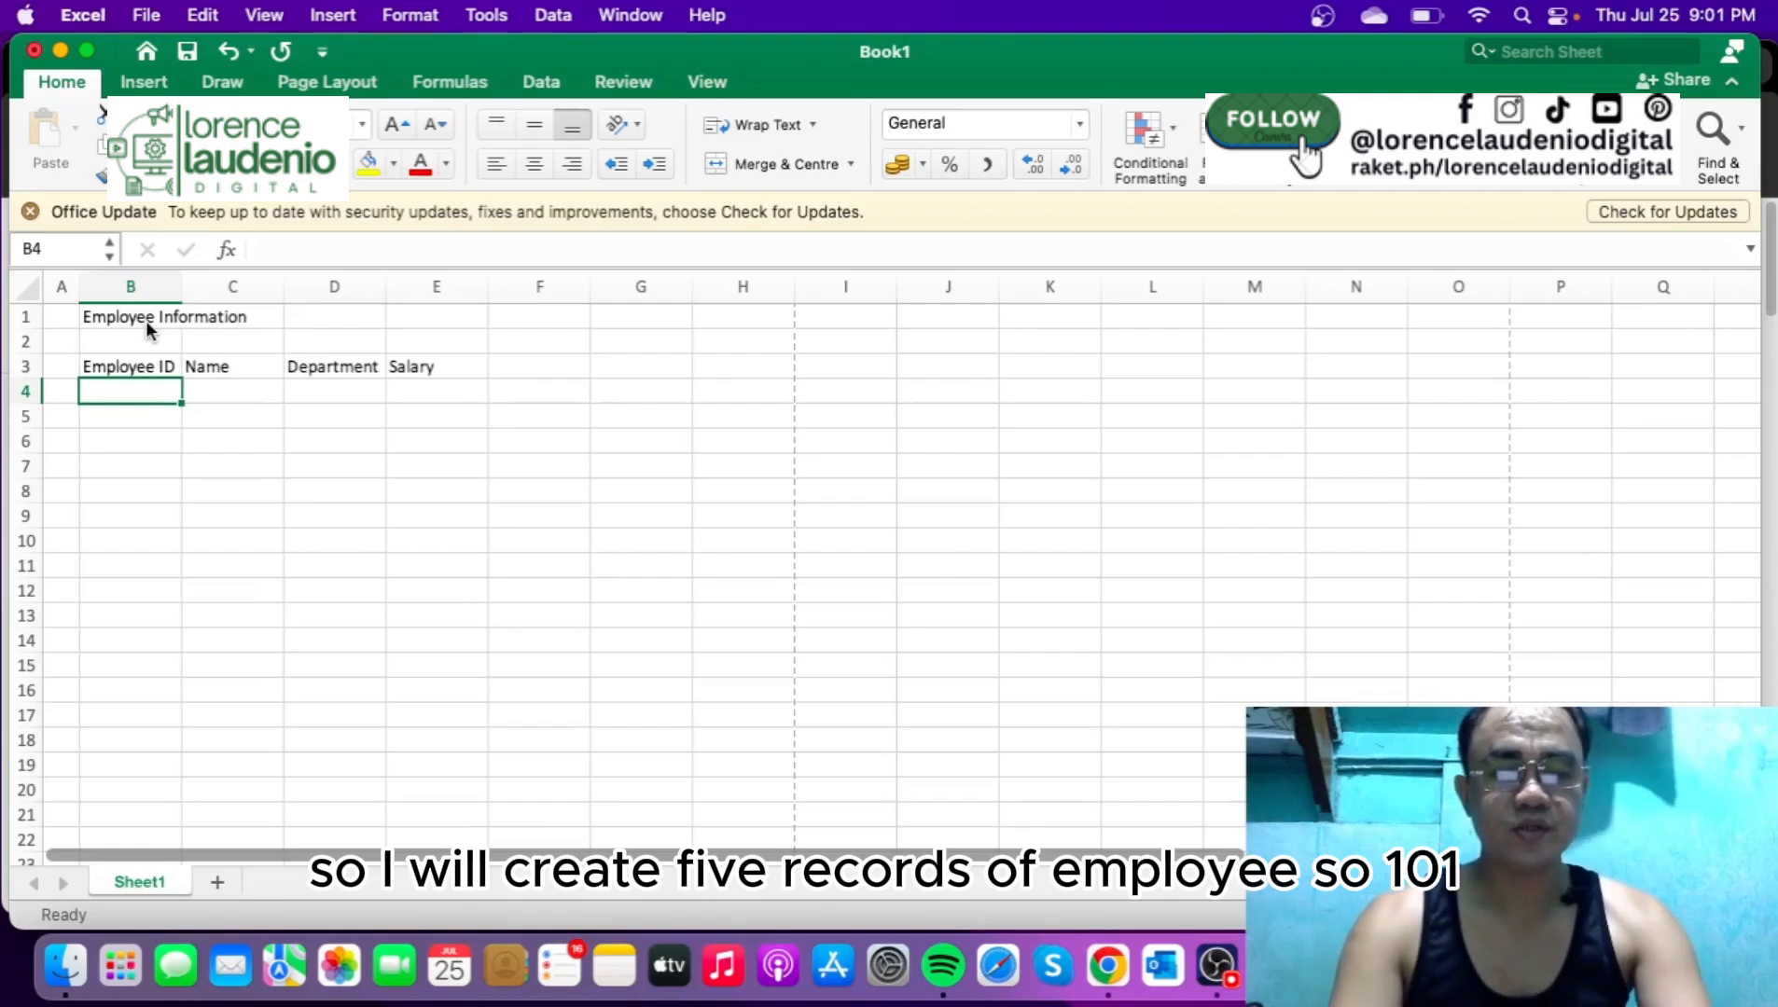
- Fill row 4 with the first employee's ID and name, the department Marketing and the salary 50000
type("101")
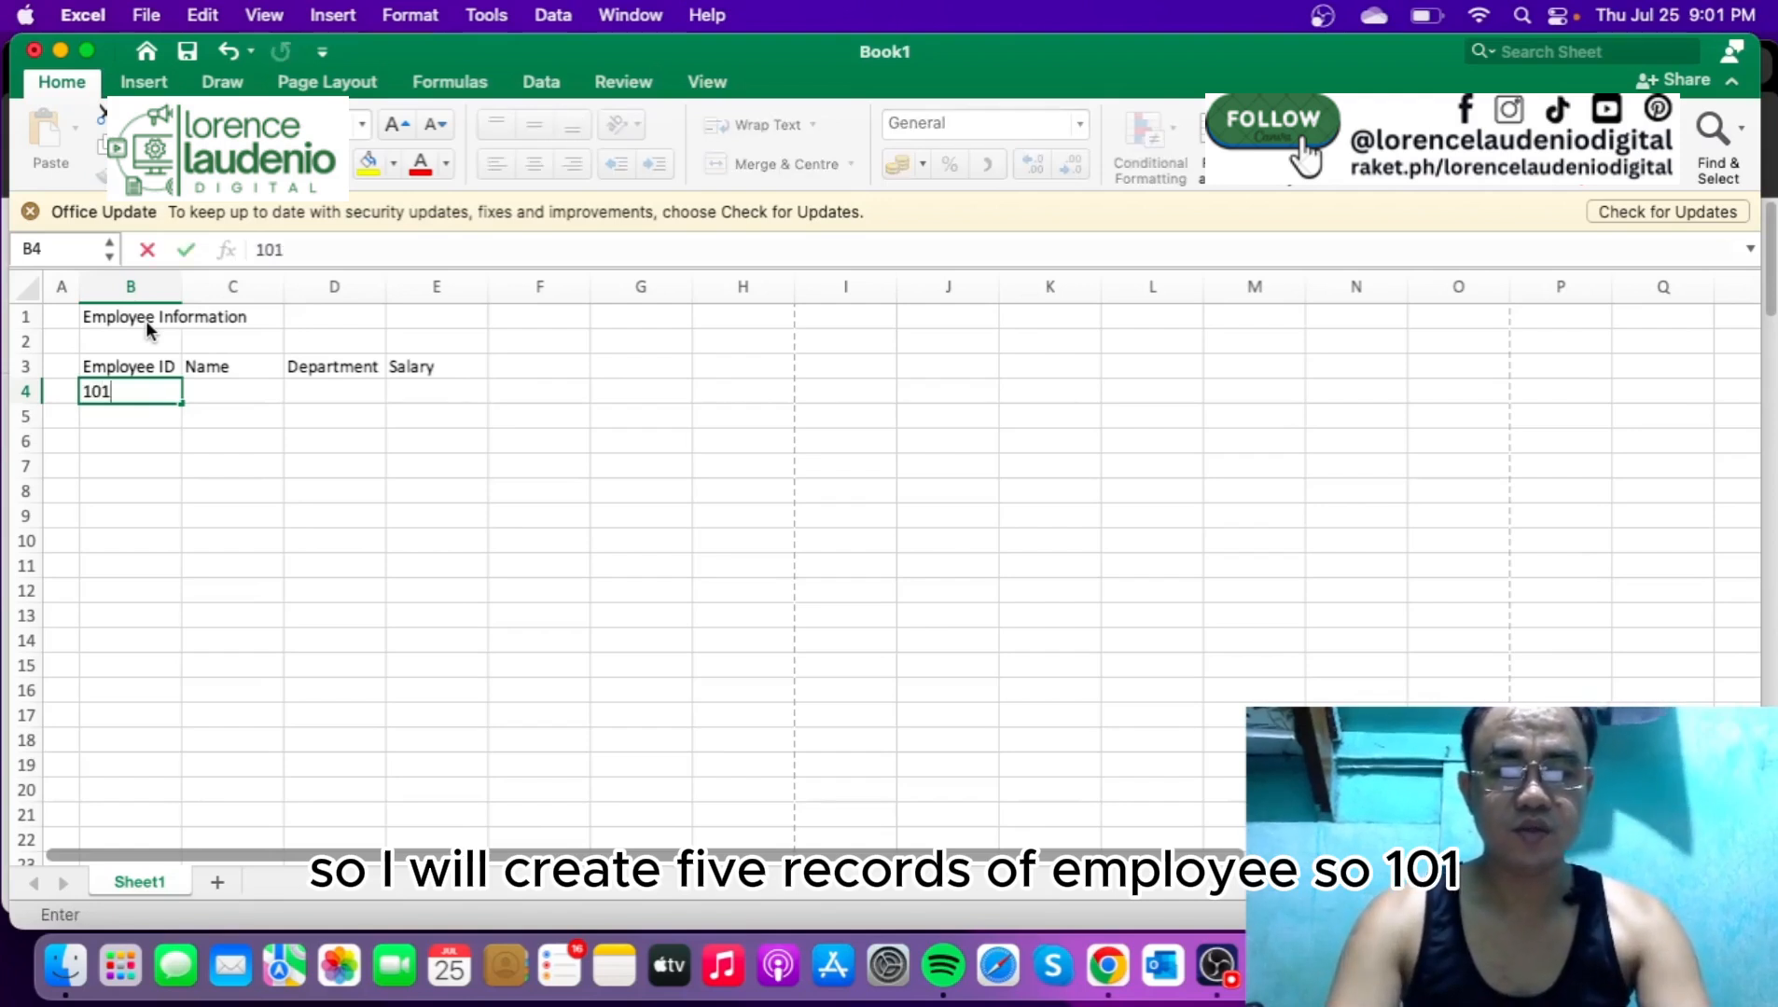
key("Tab")
type("John")
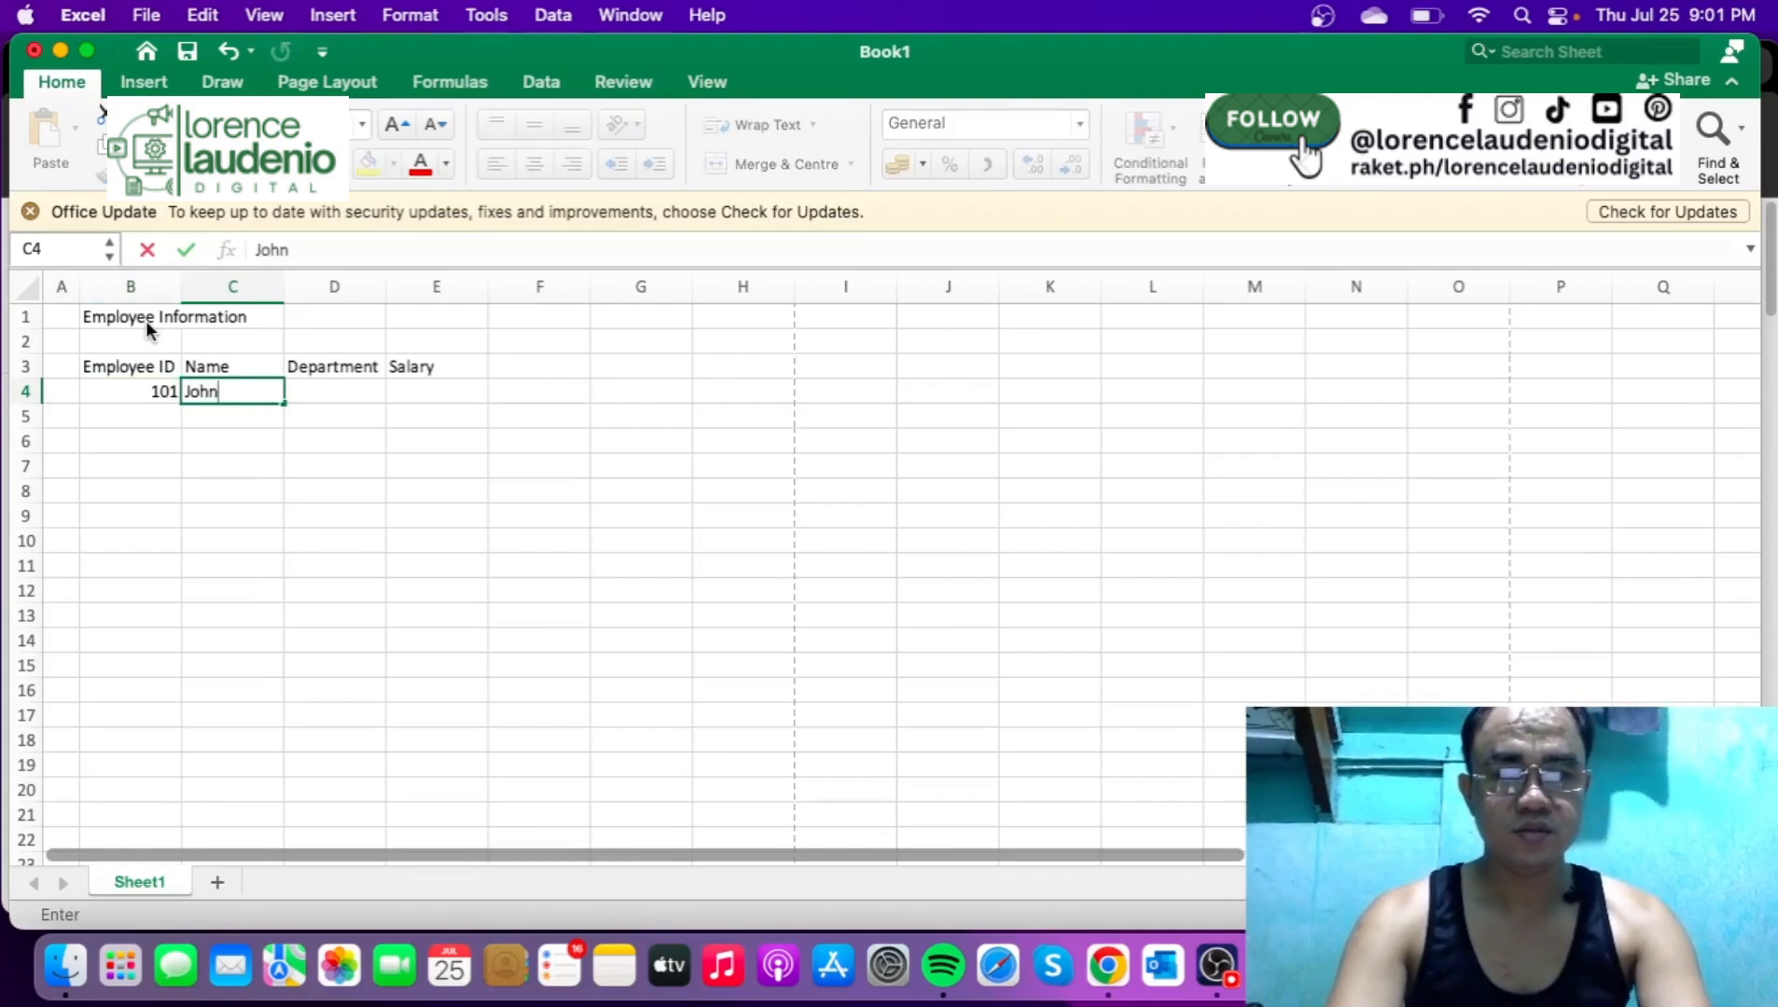
key("Tab")
type("Ma")
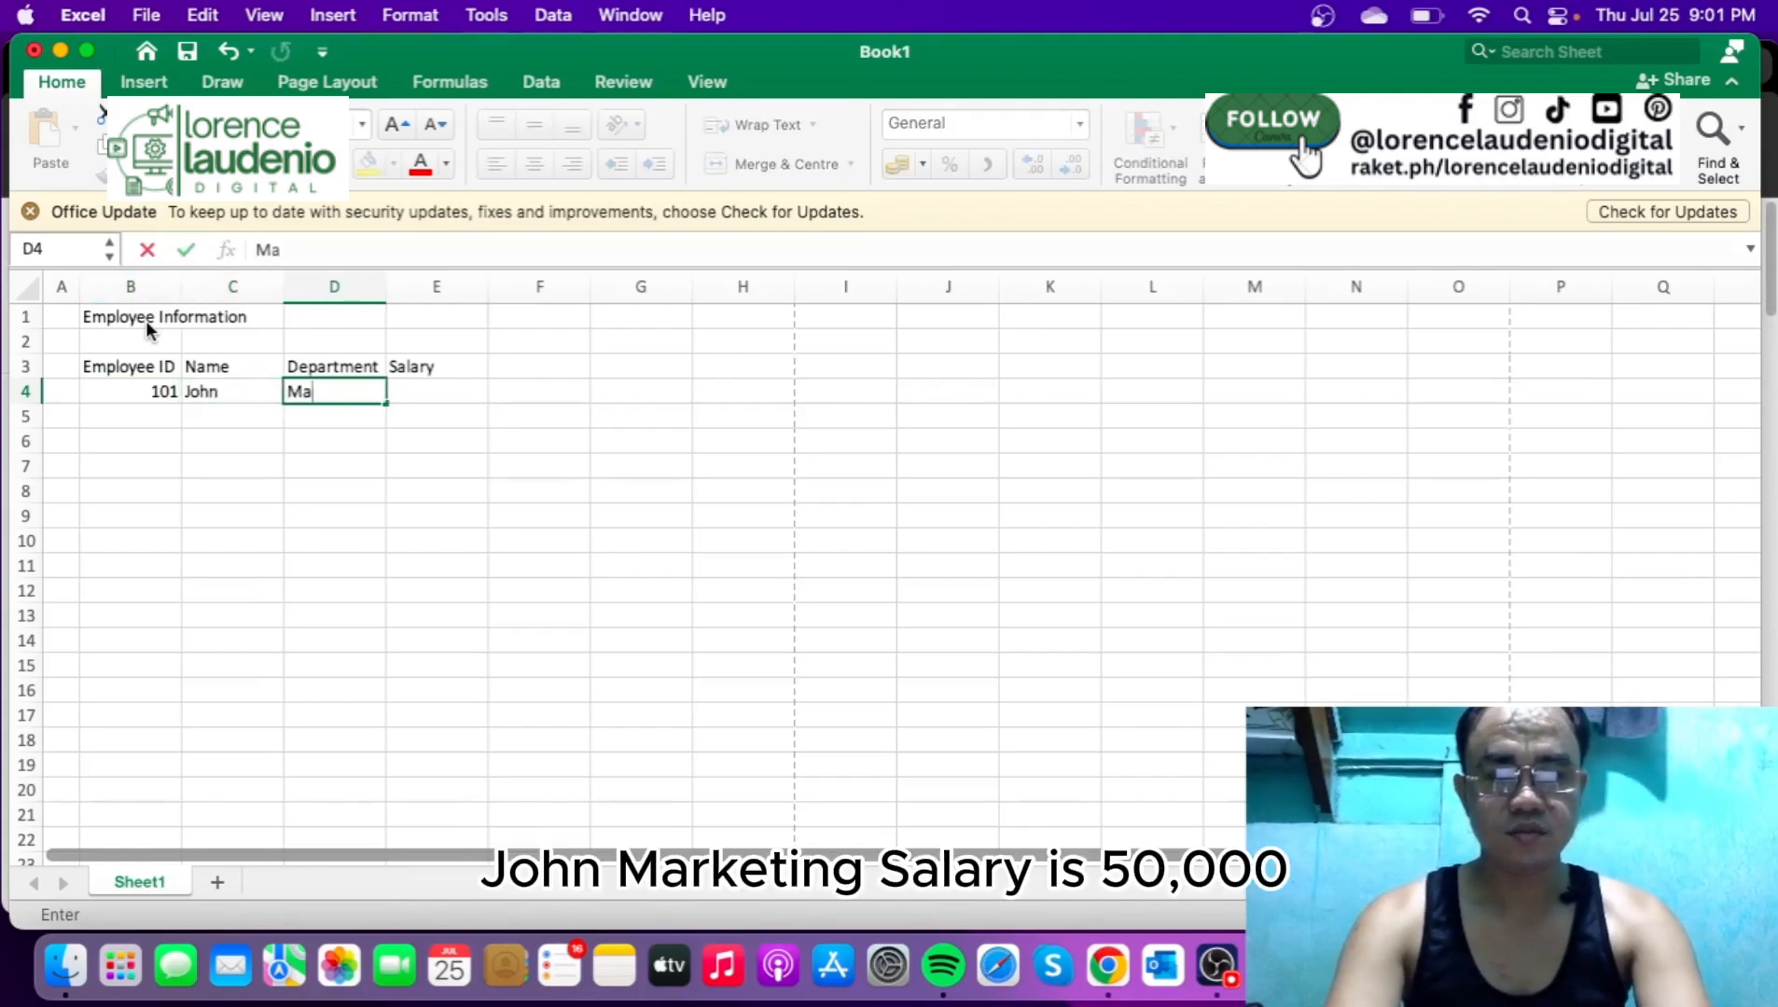
key("Tab")
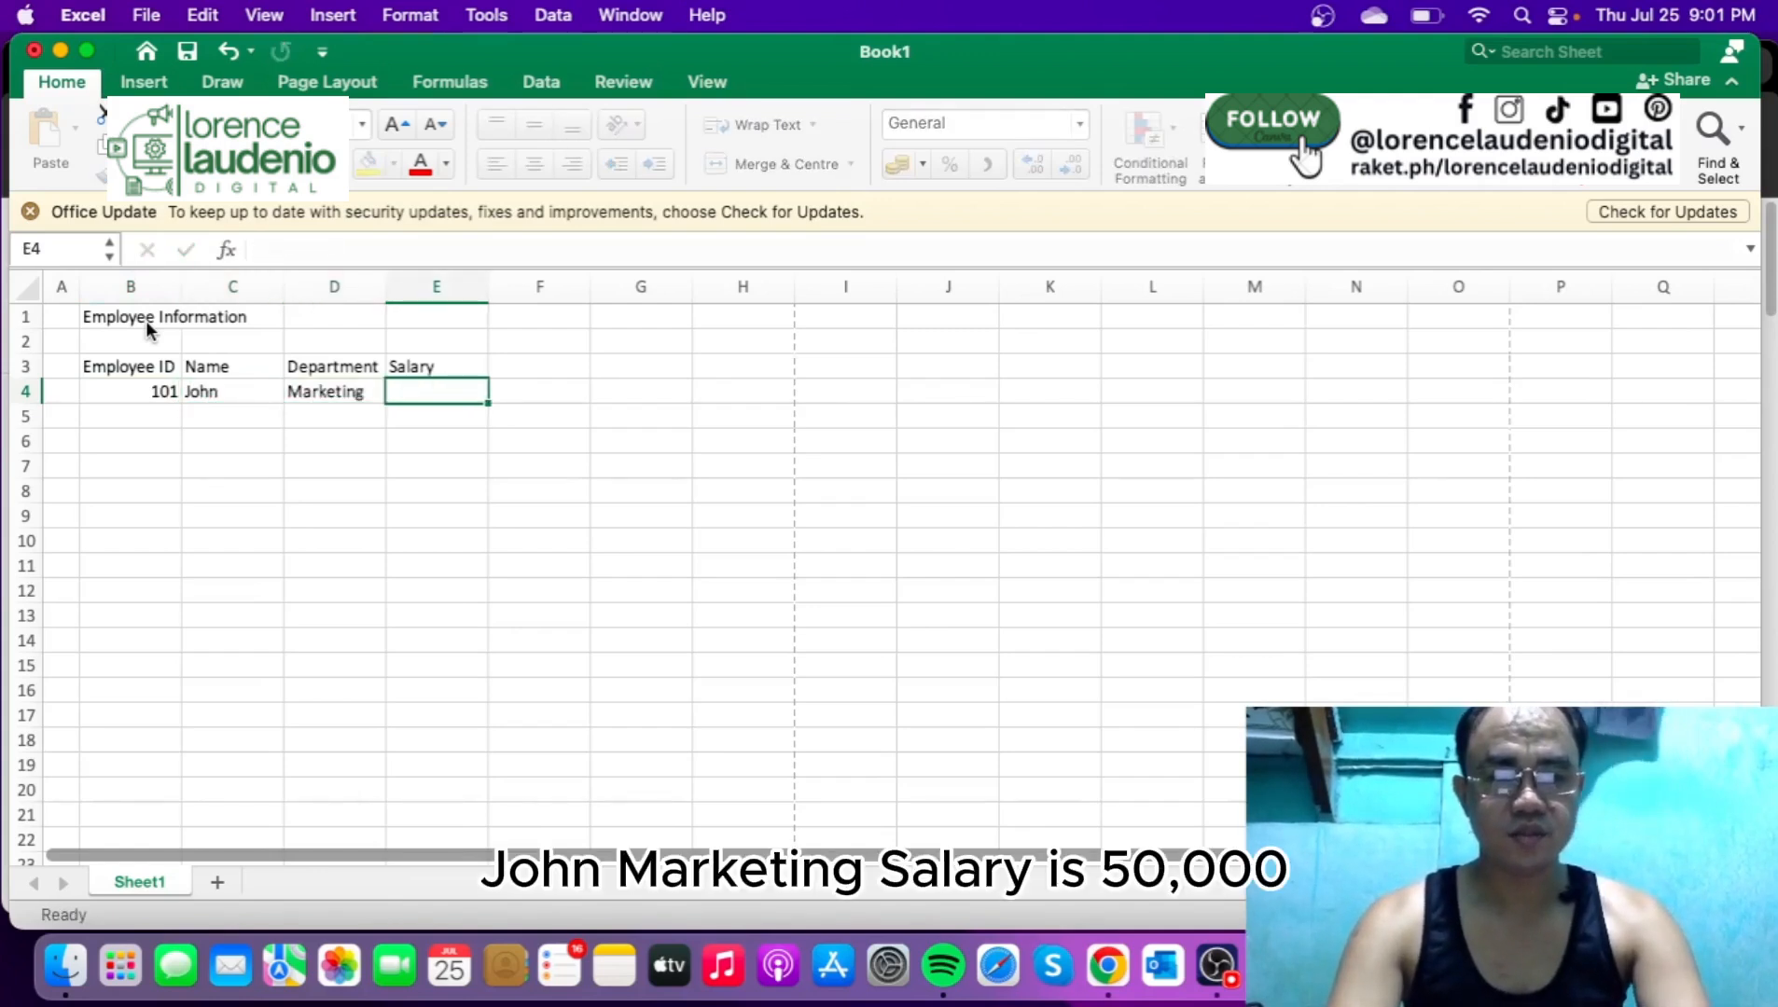
type("50000")
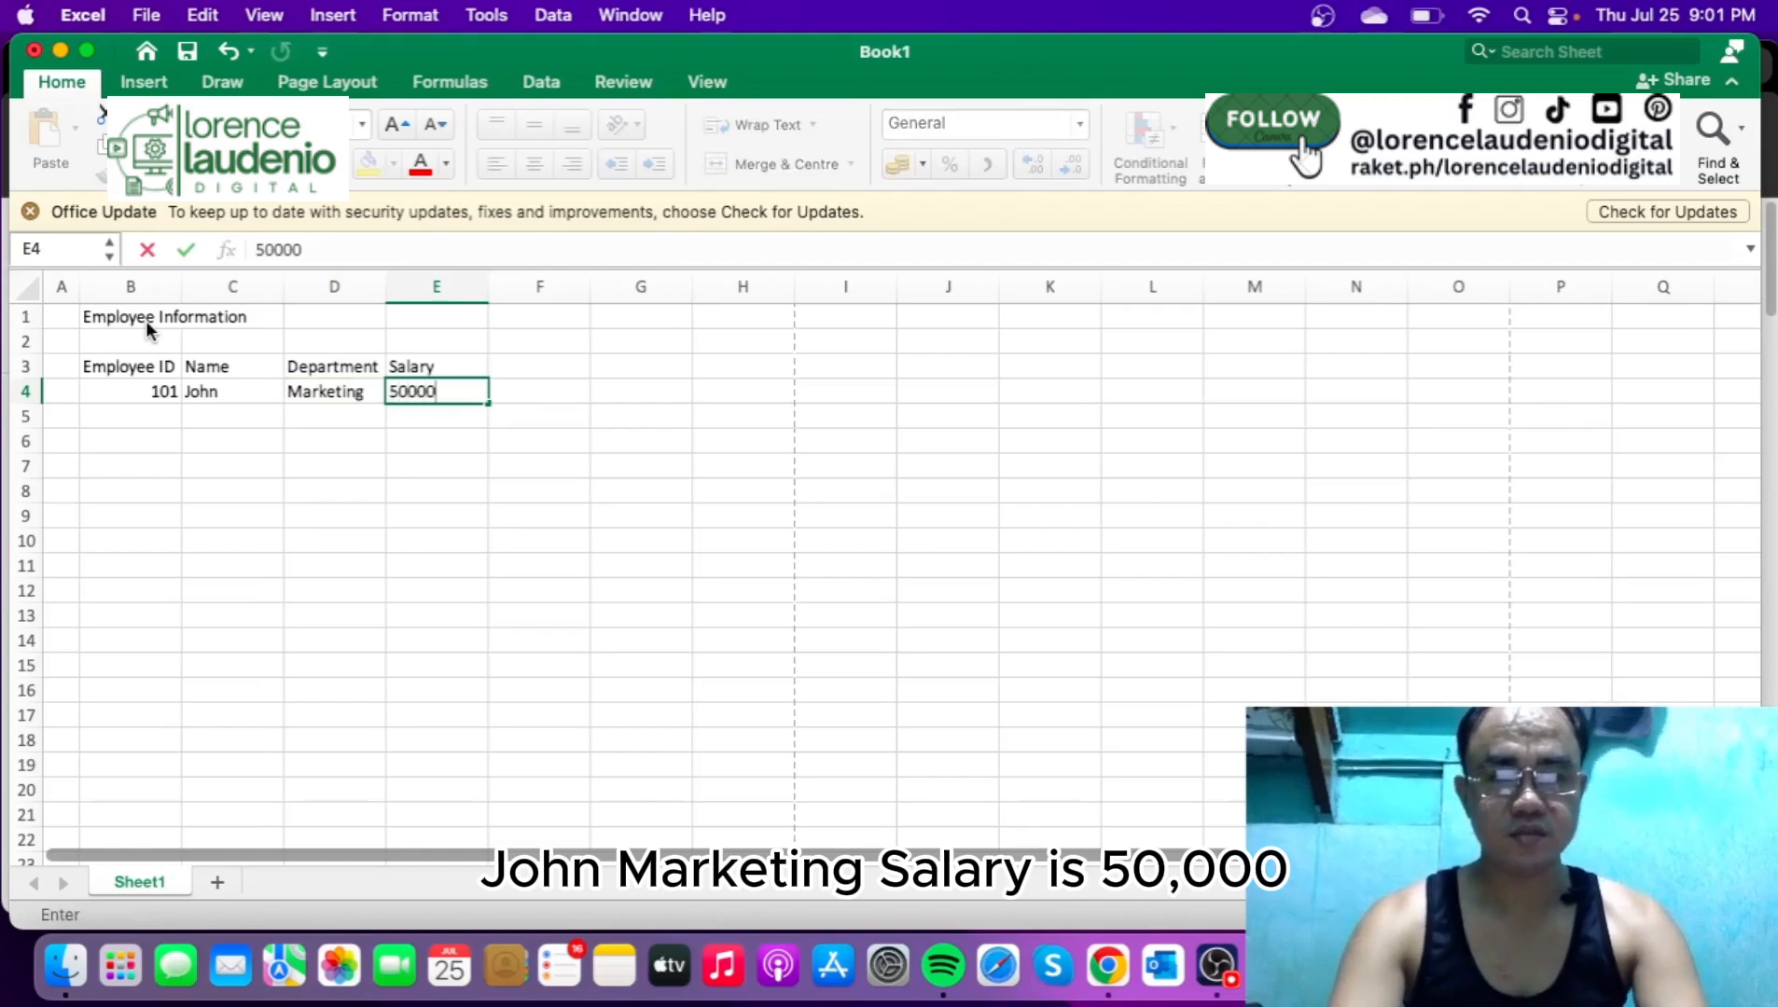
key("Return")
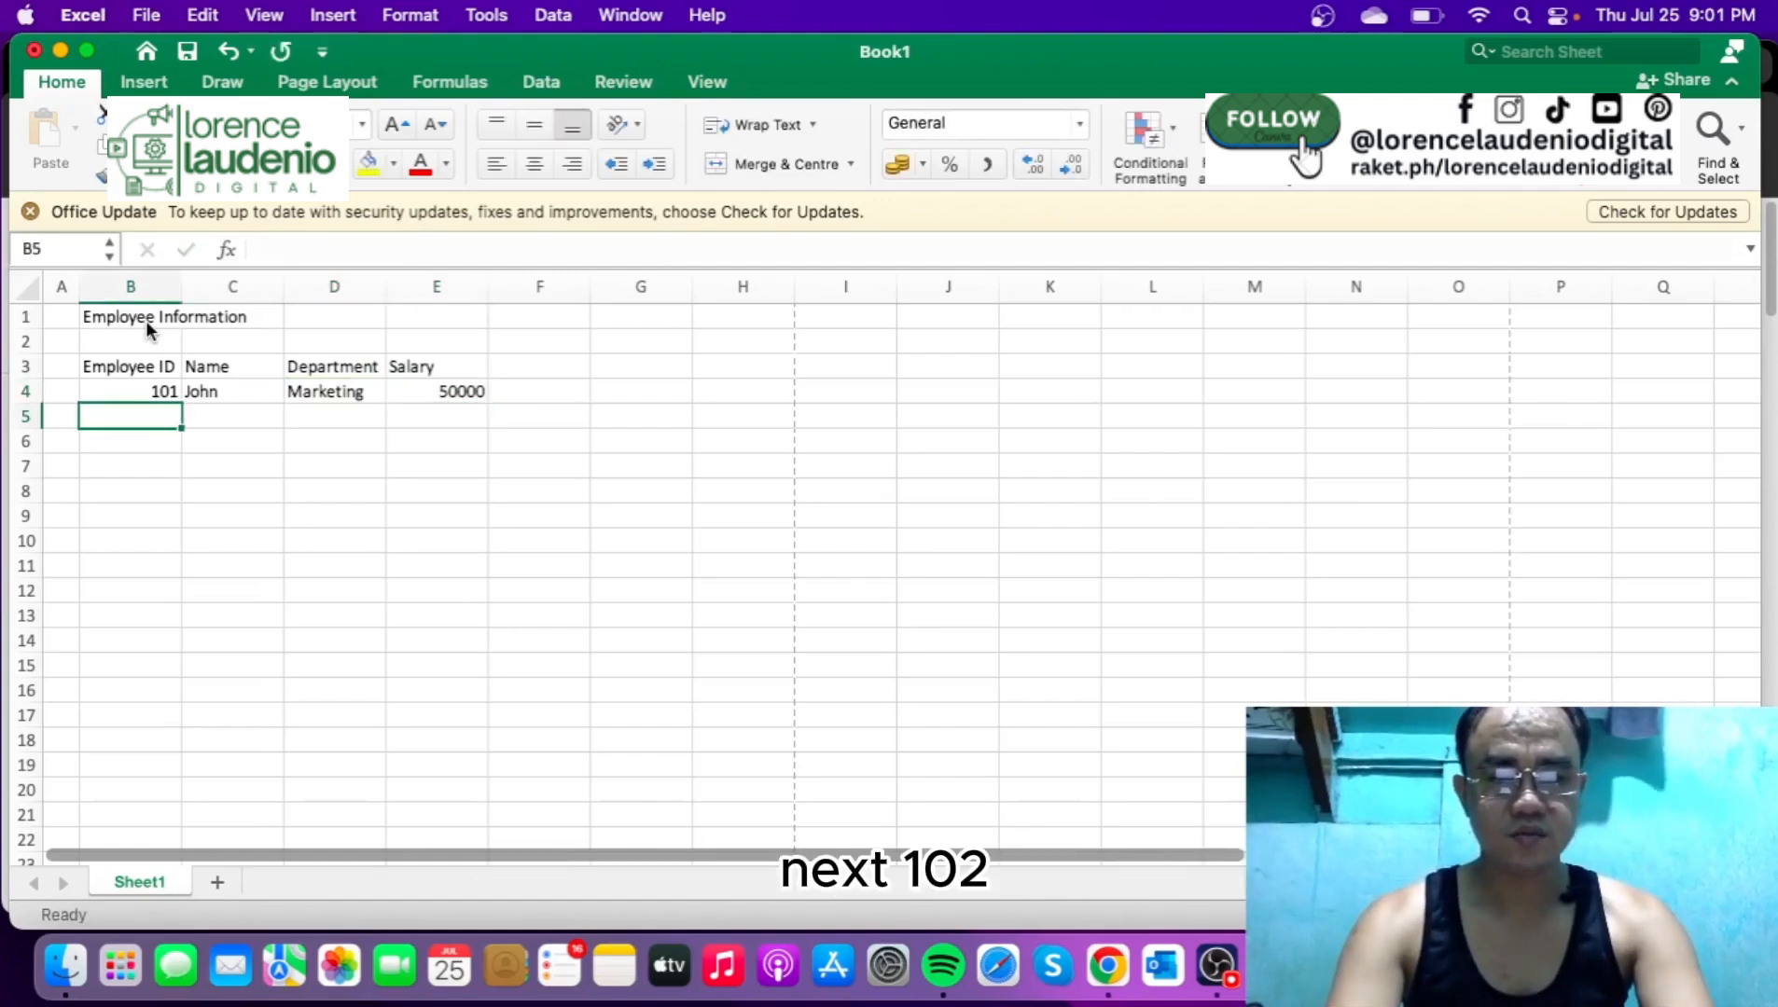
- Fill row 5 with the second employee's ID and name, the department Sales and the salary 55000
type("102")
key("Tab")
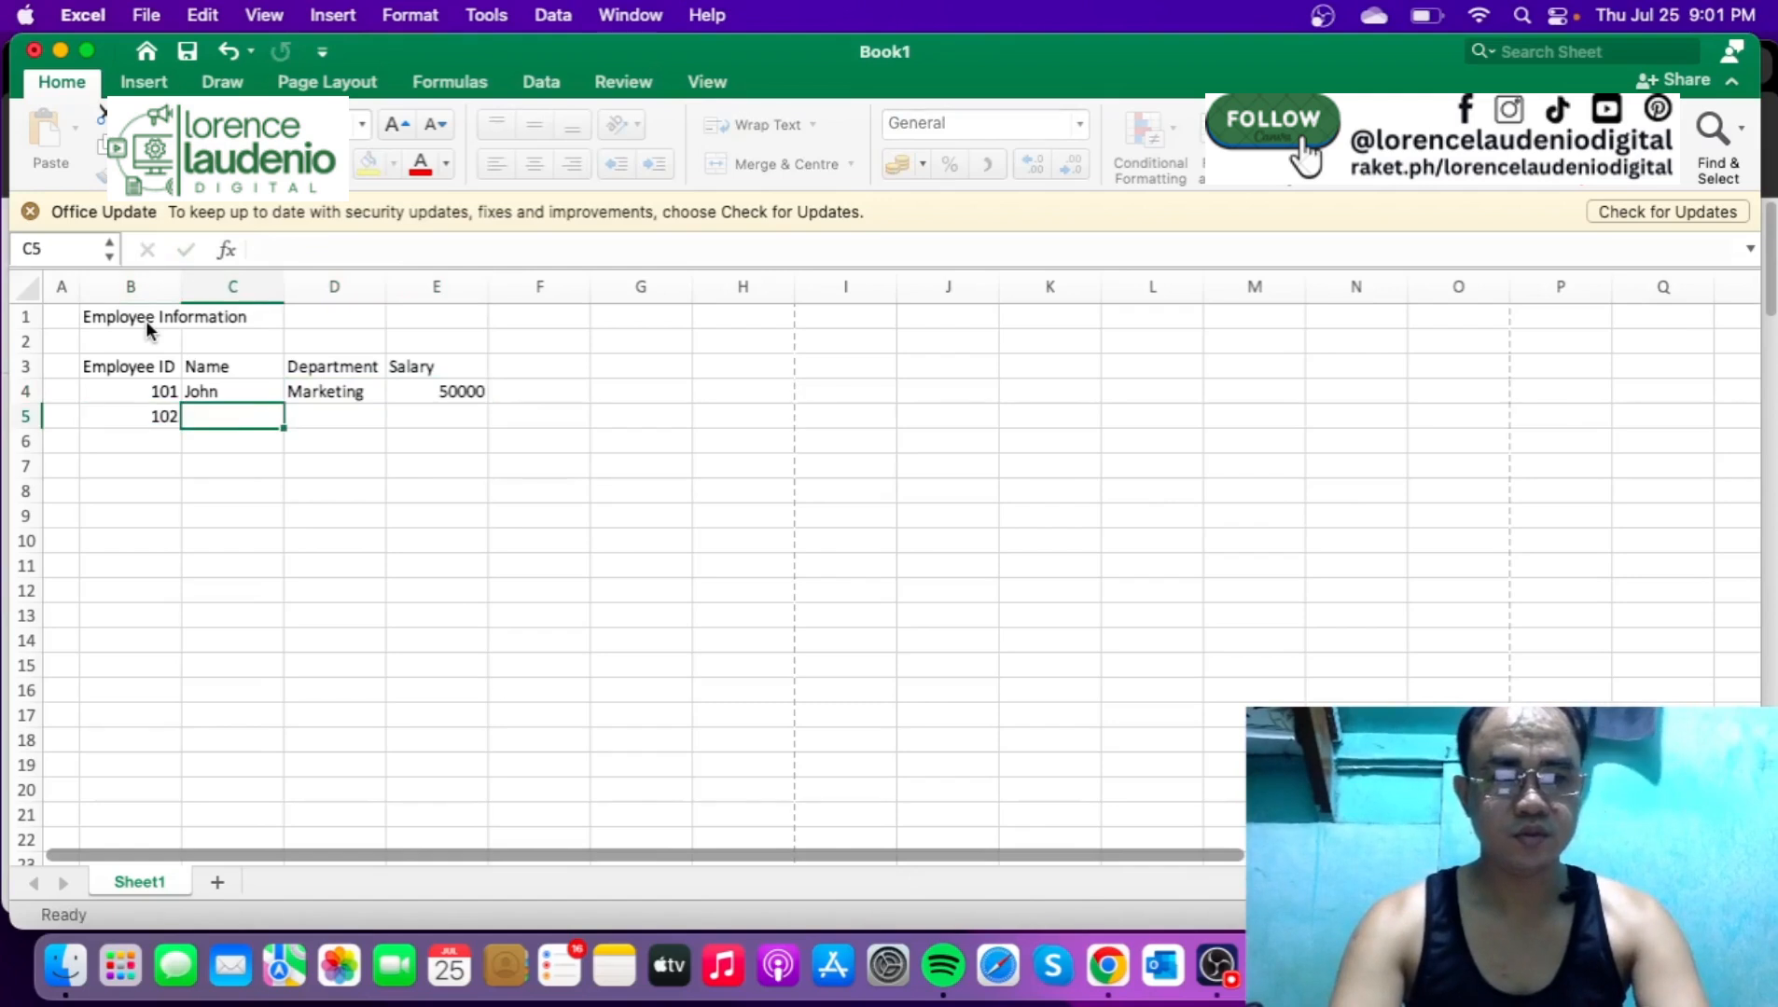
type("Sarah")
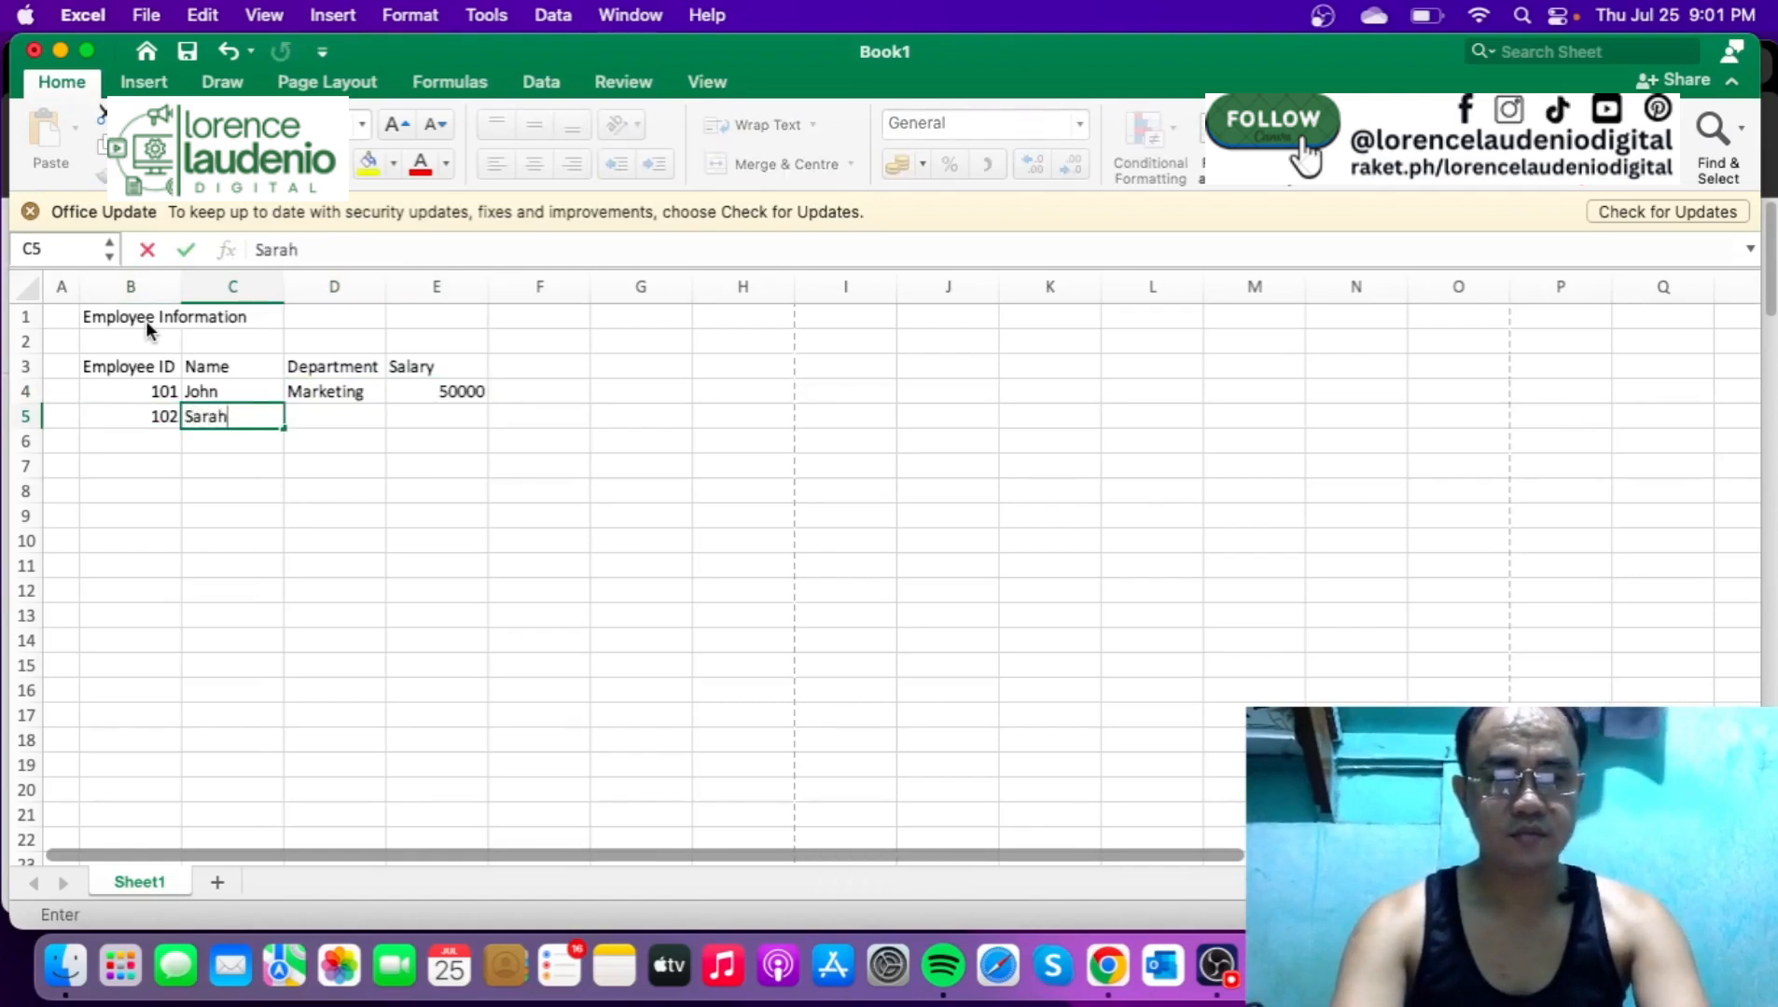
key("Tab")
type("Sales")
key("Tab")
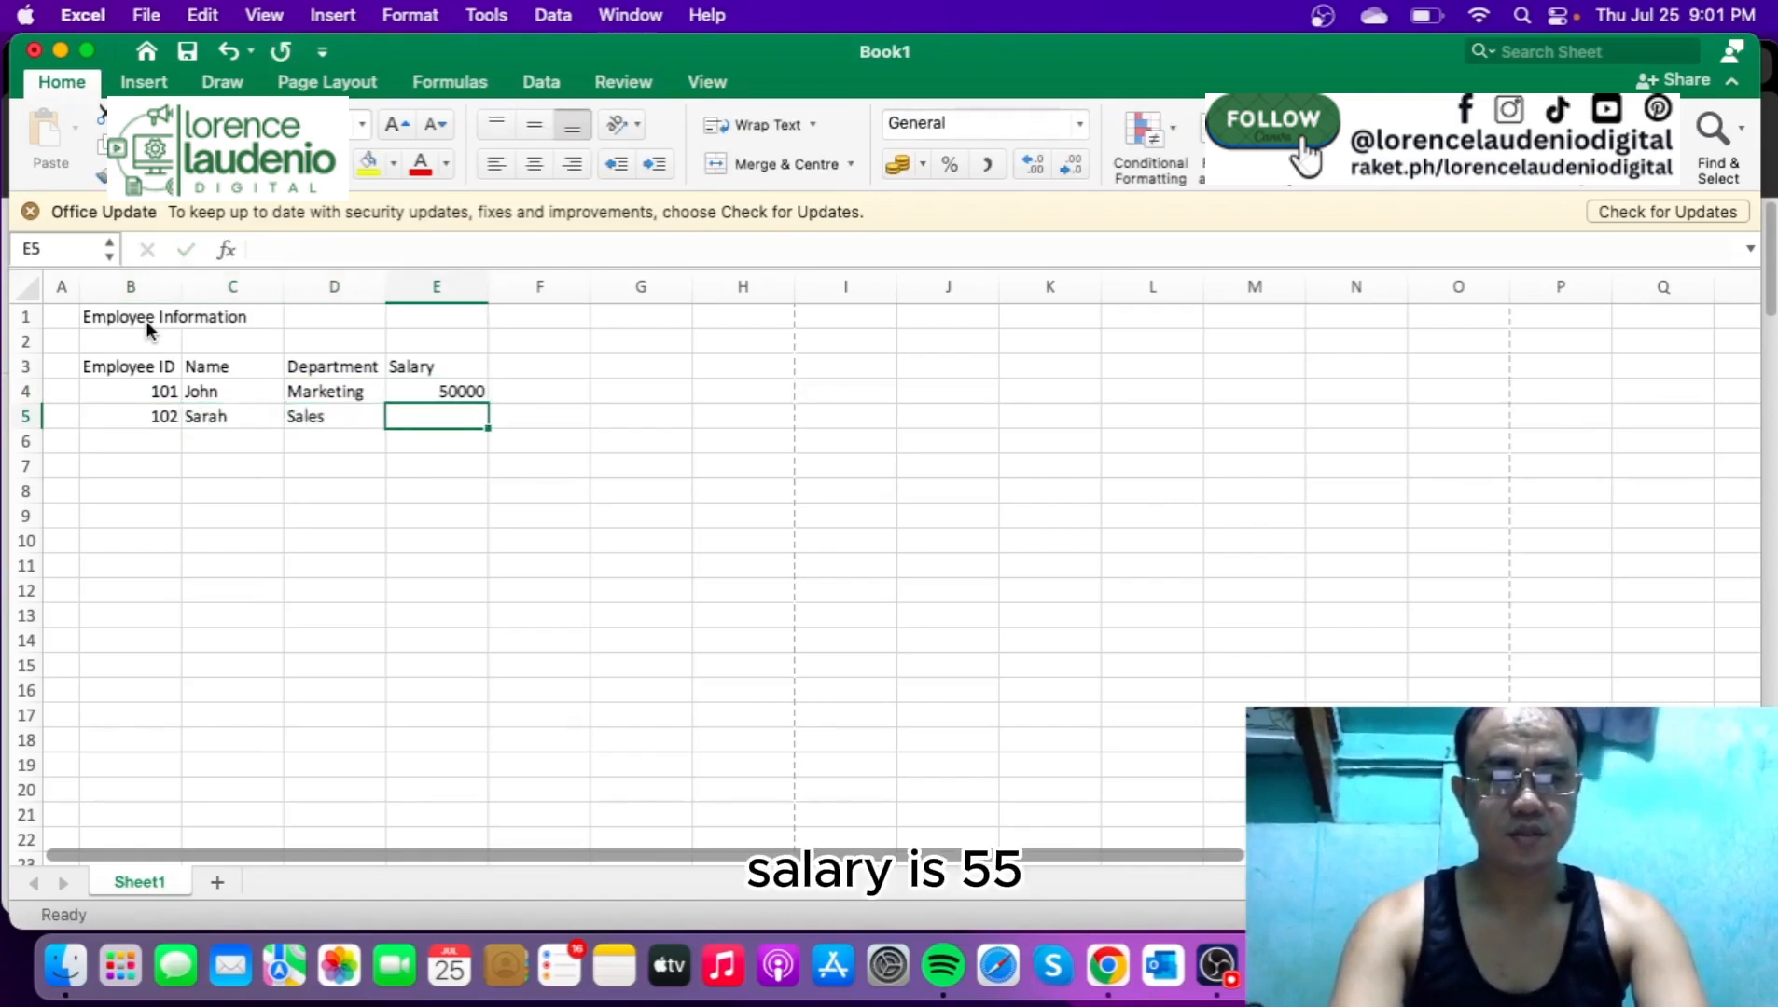
type("55000")
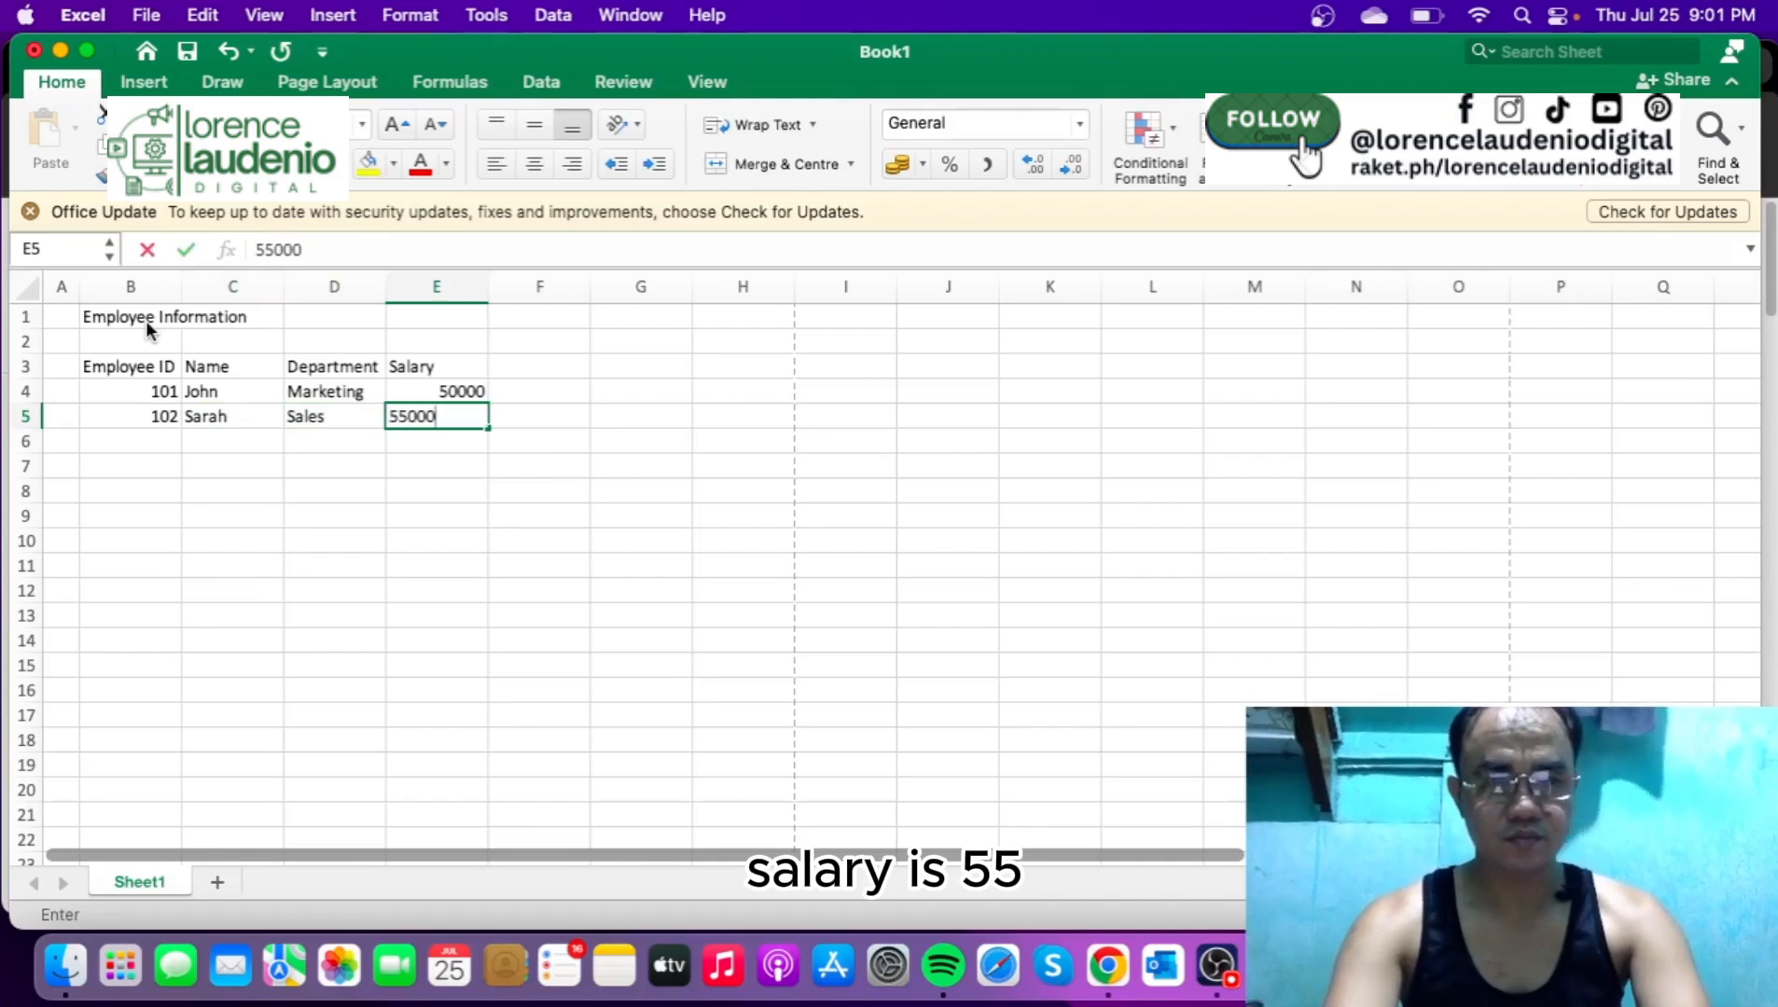
key("Return")
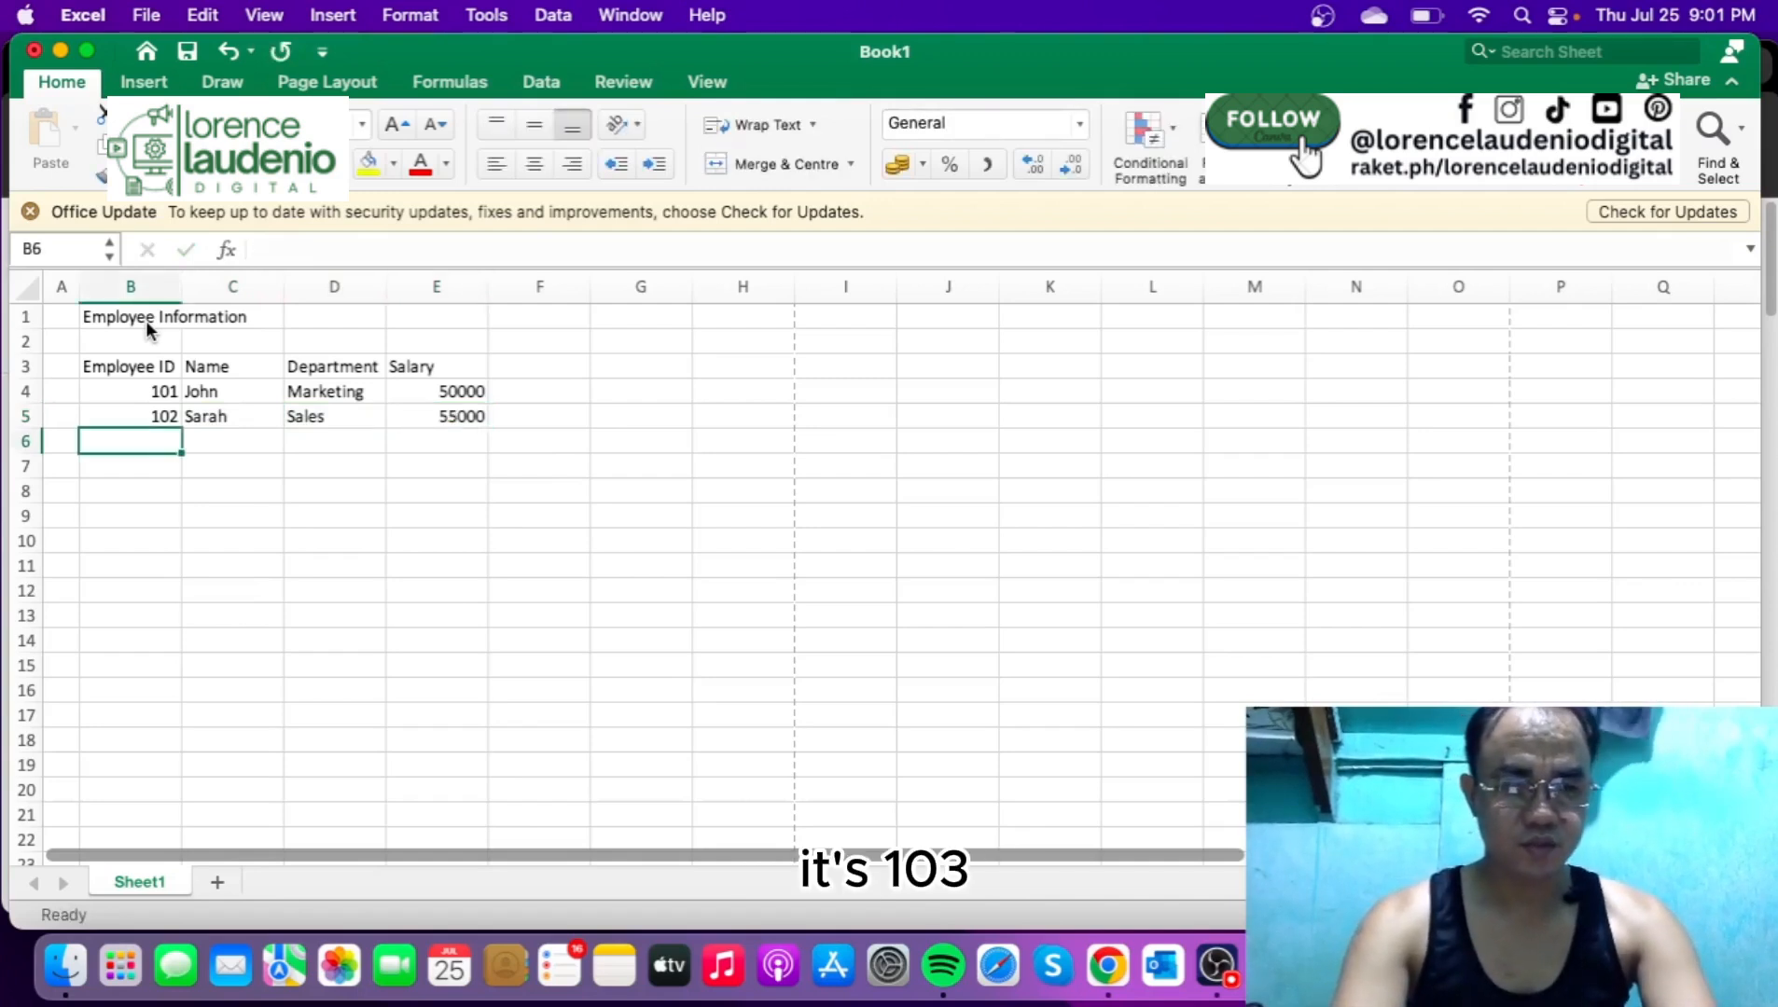
- Enter the third employee's ID and name in cells B6 and C6
type("103")
key("Tab")
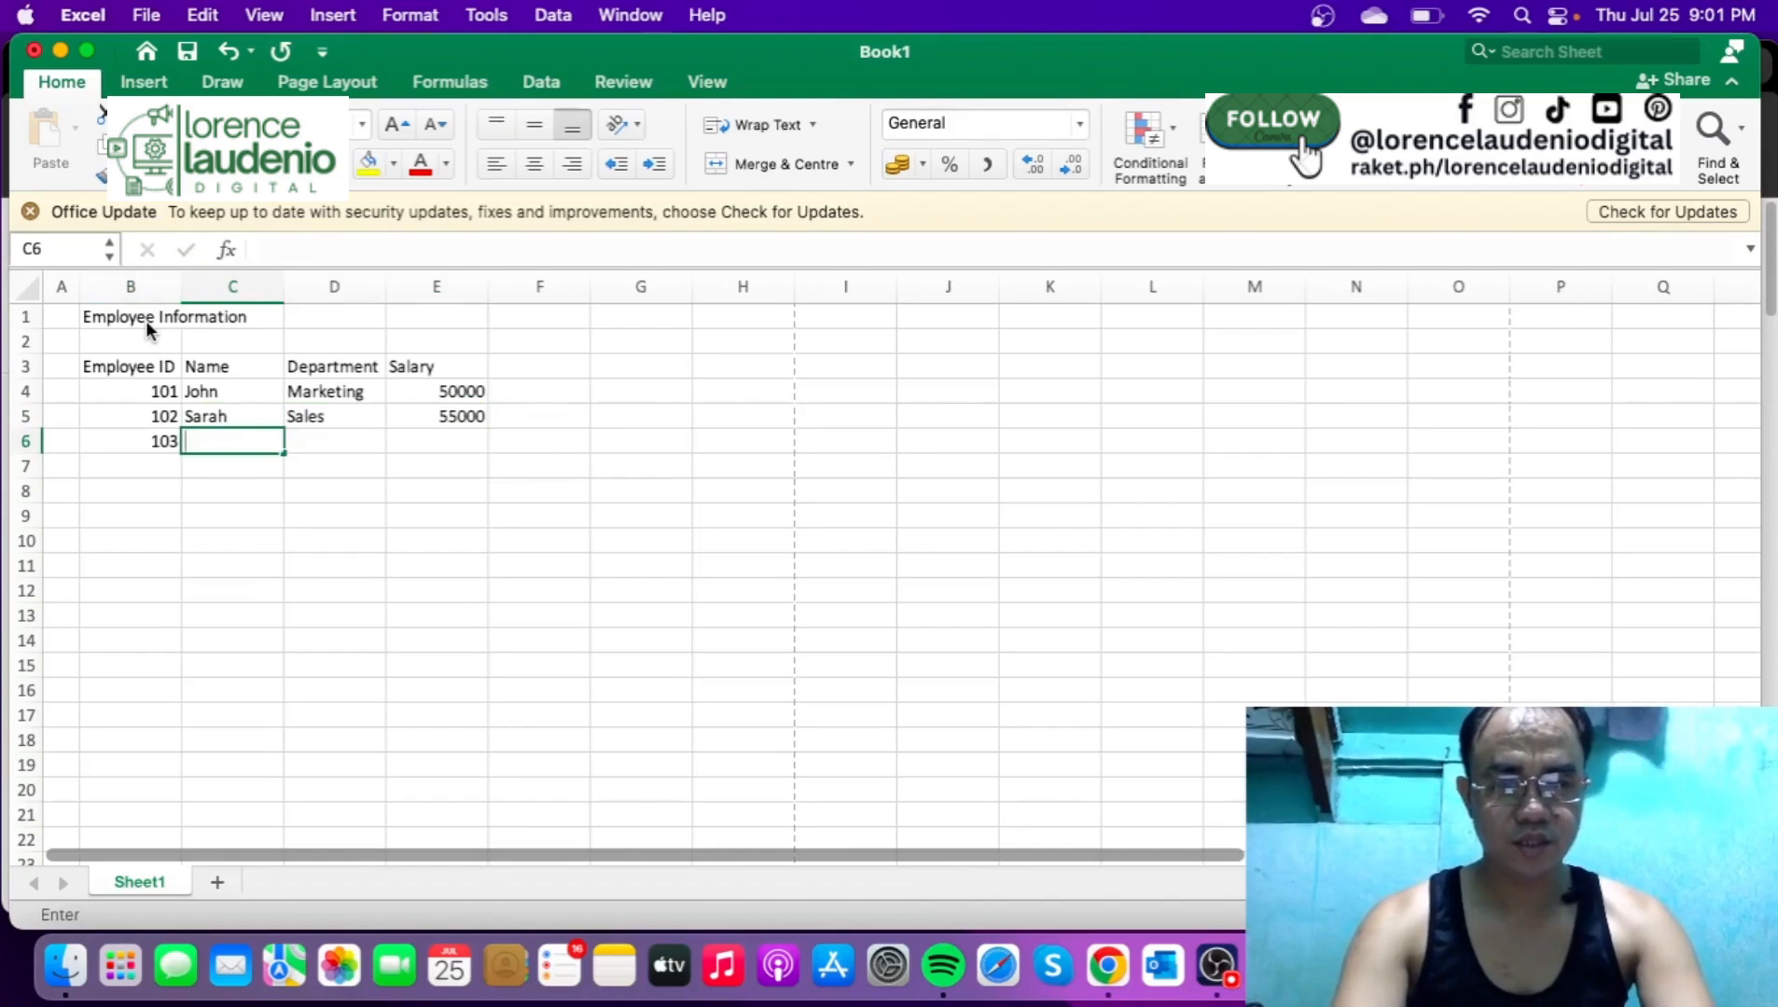
type("Mike")
key("Tab")
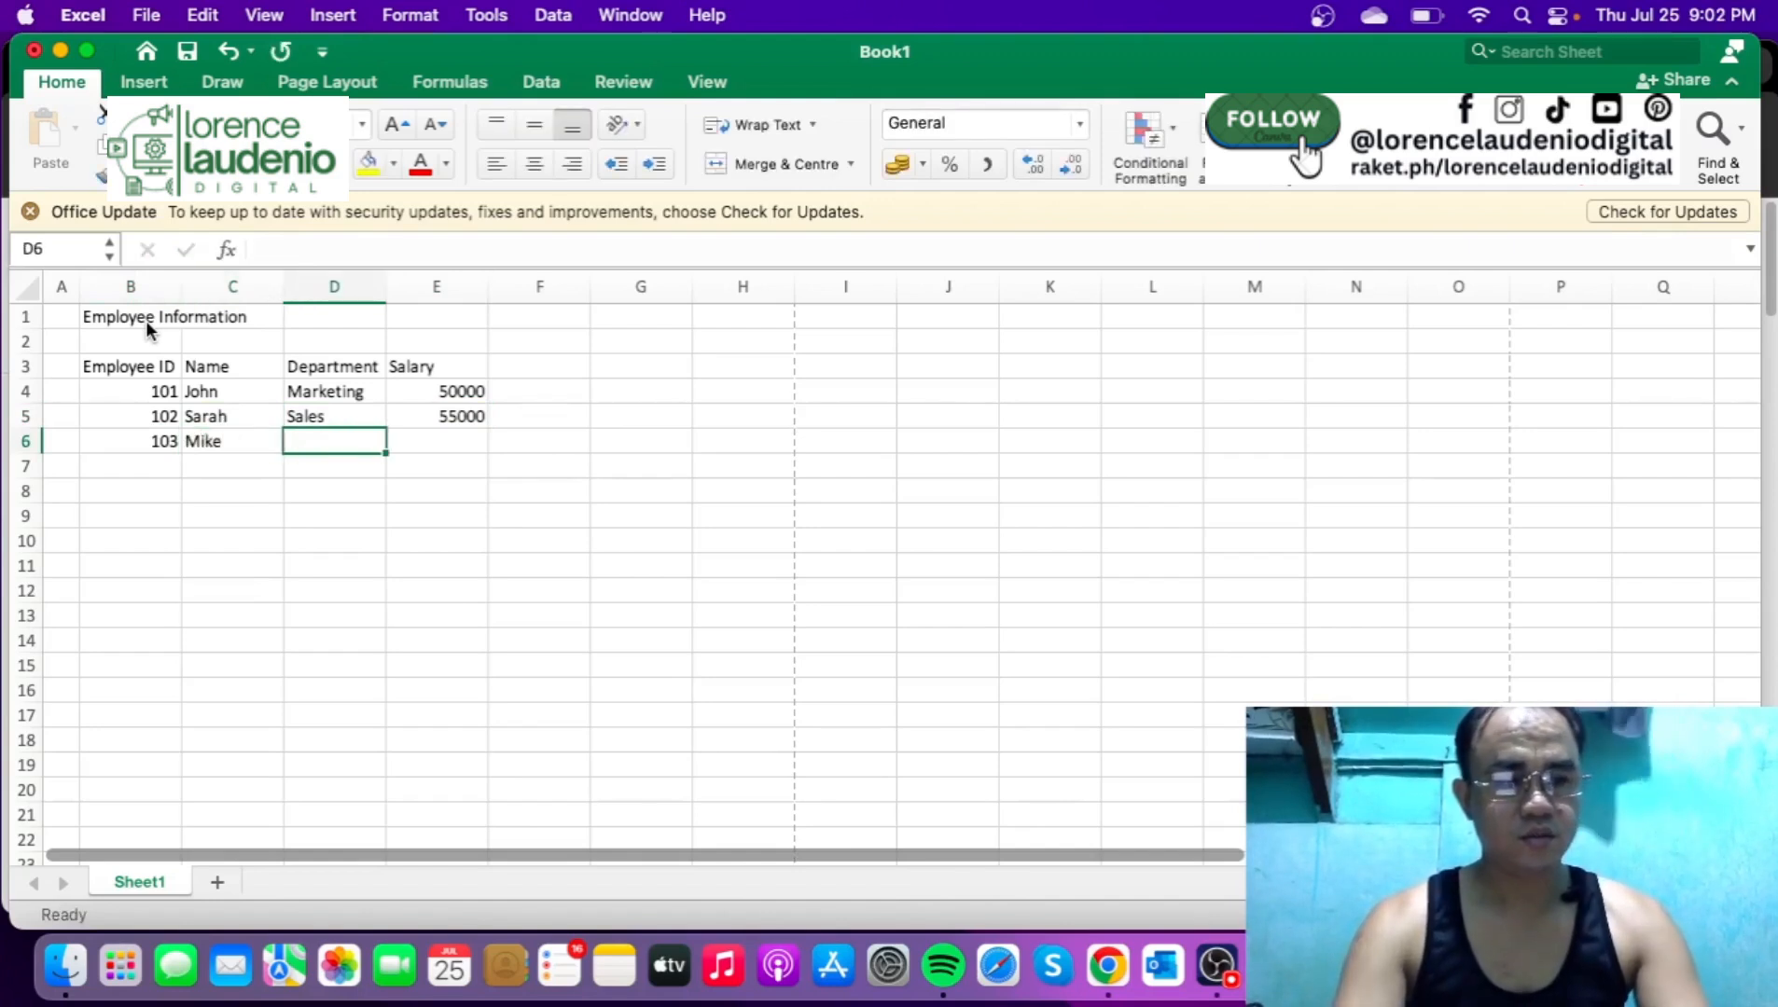
type("Sales")
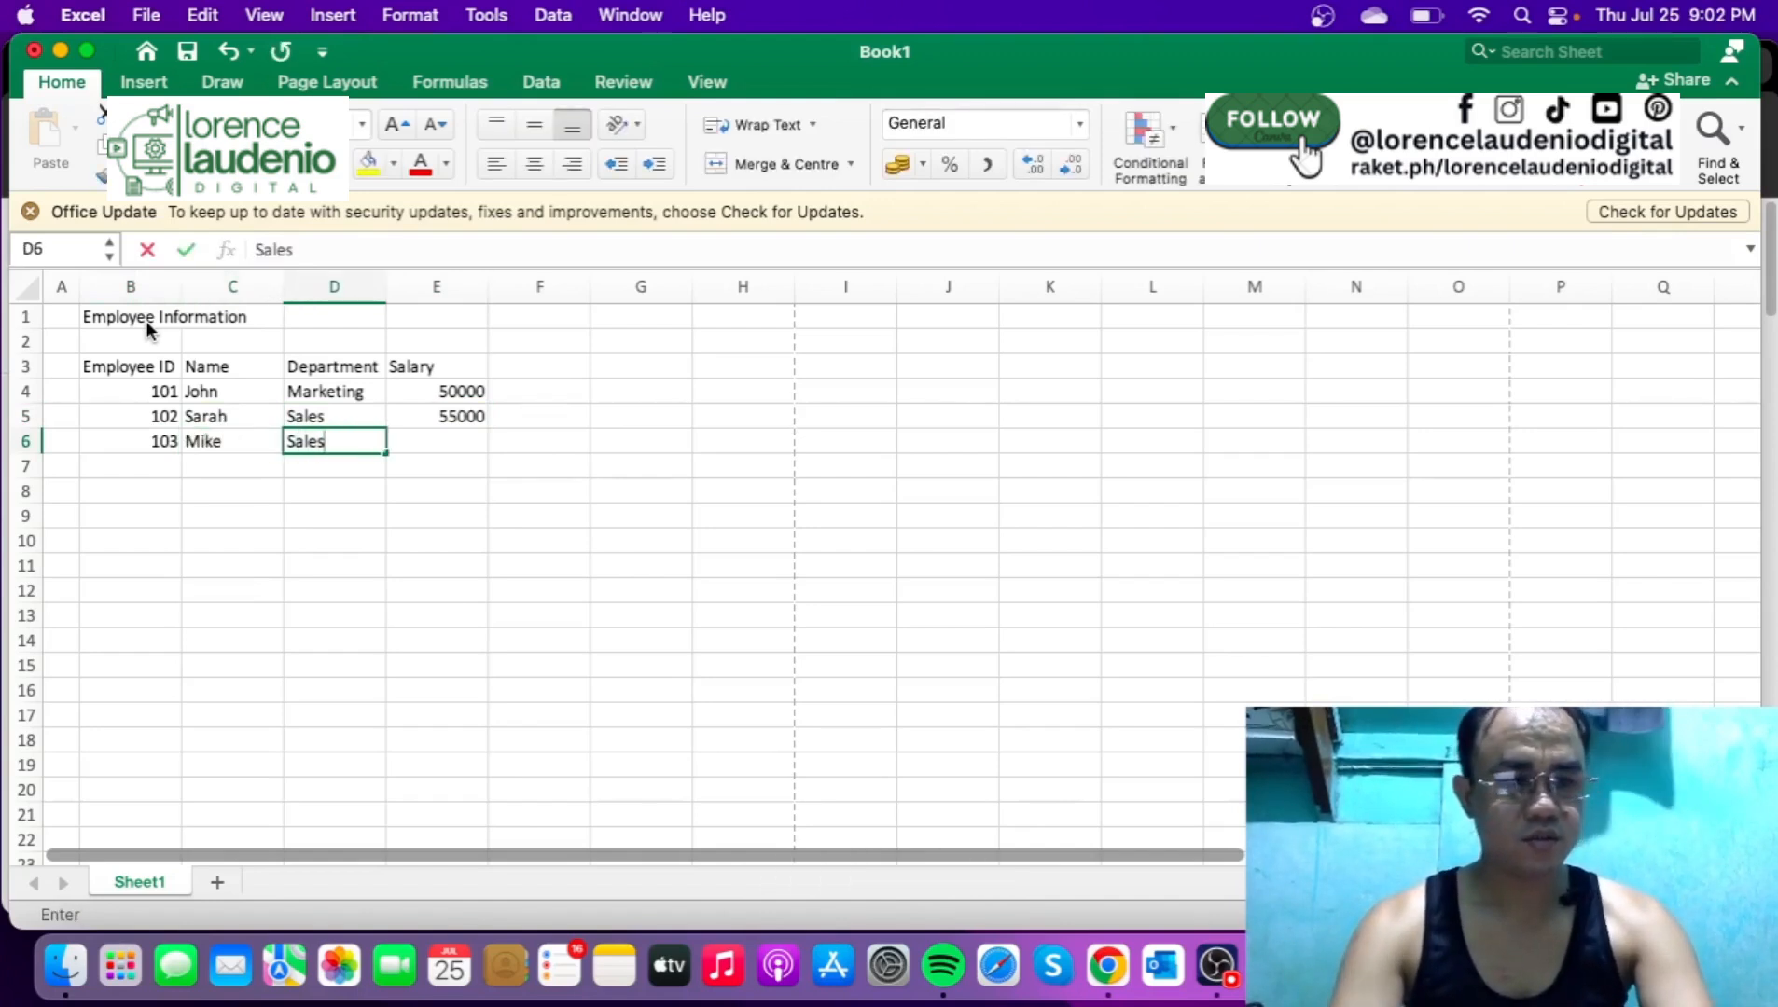
key("BackSpace")
key("BackSpace")
key("BackSpace")
key("BackSpace")
key("BackSpace")
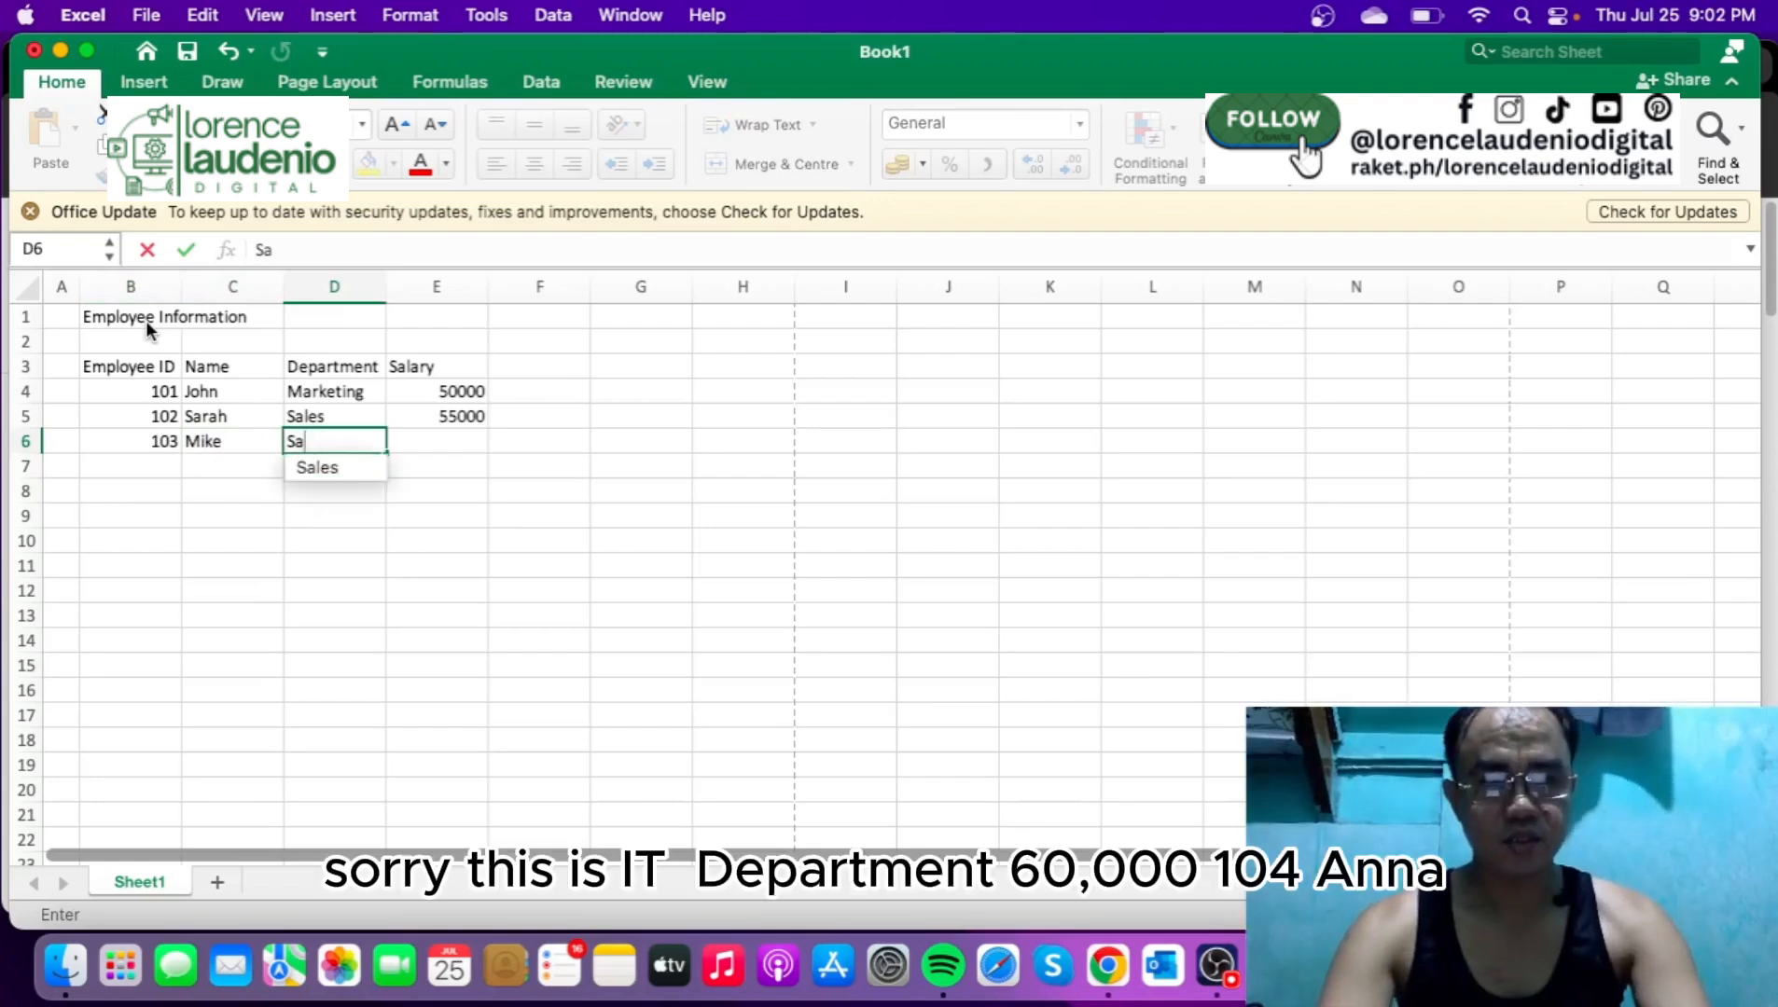
- Complete the third employee's record in row 6 with the department IT and the salary 60000
type("IT")
key("Tab")
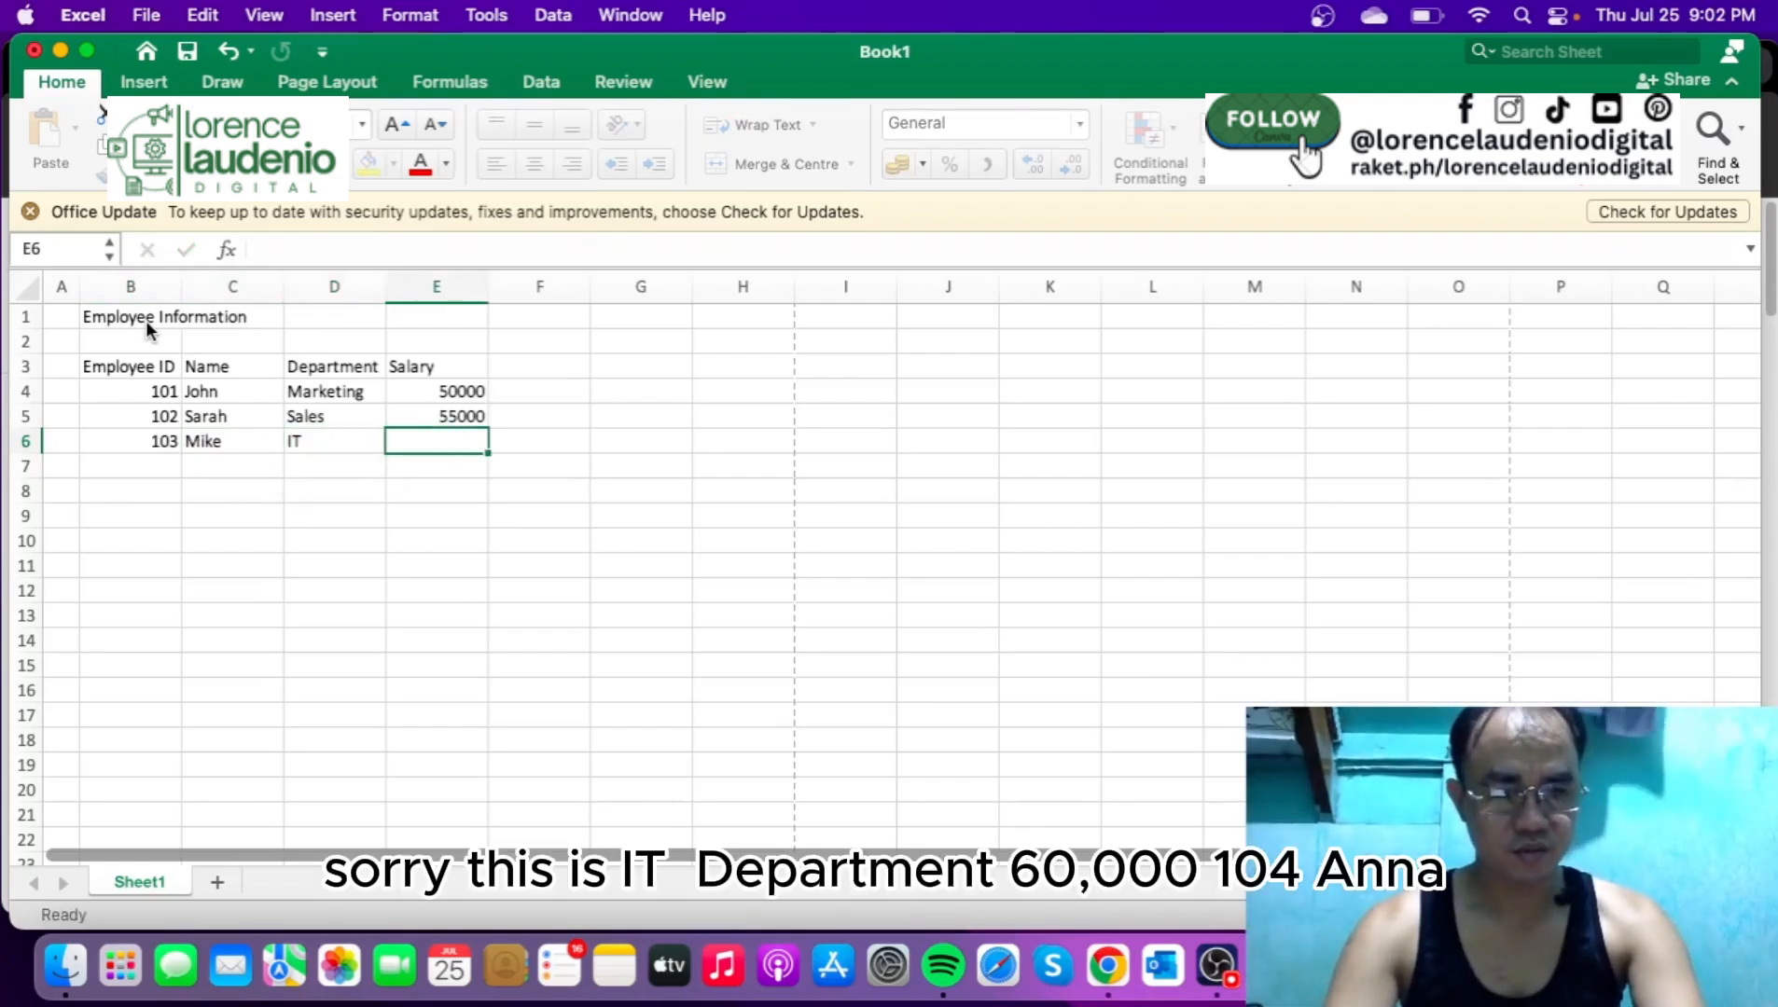
type("60000")
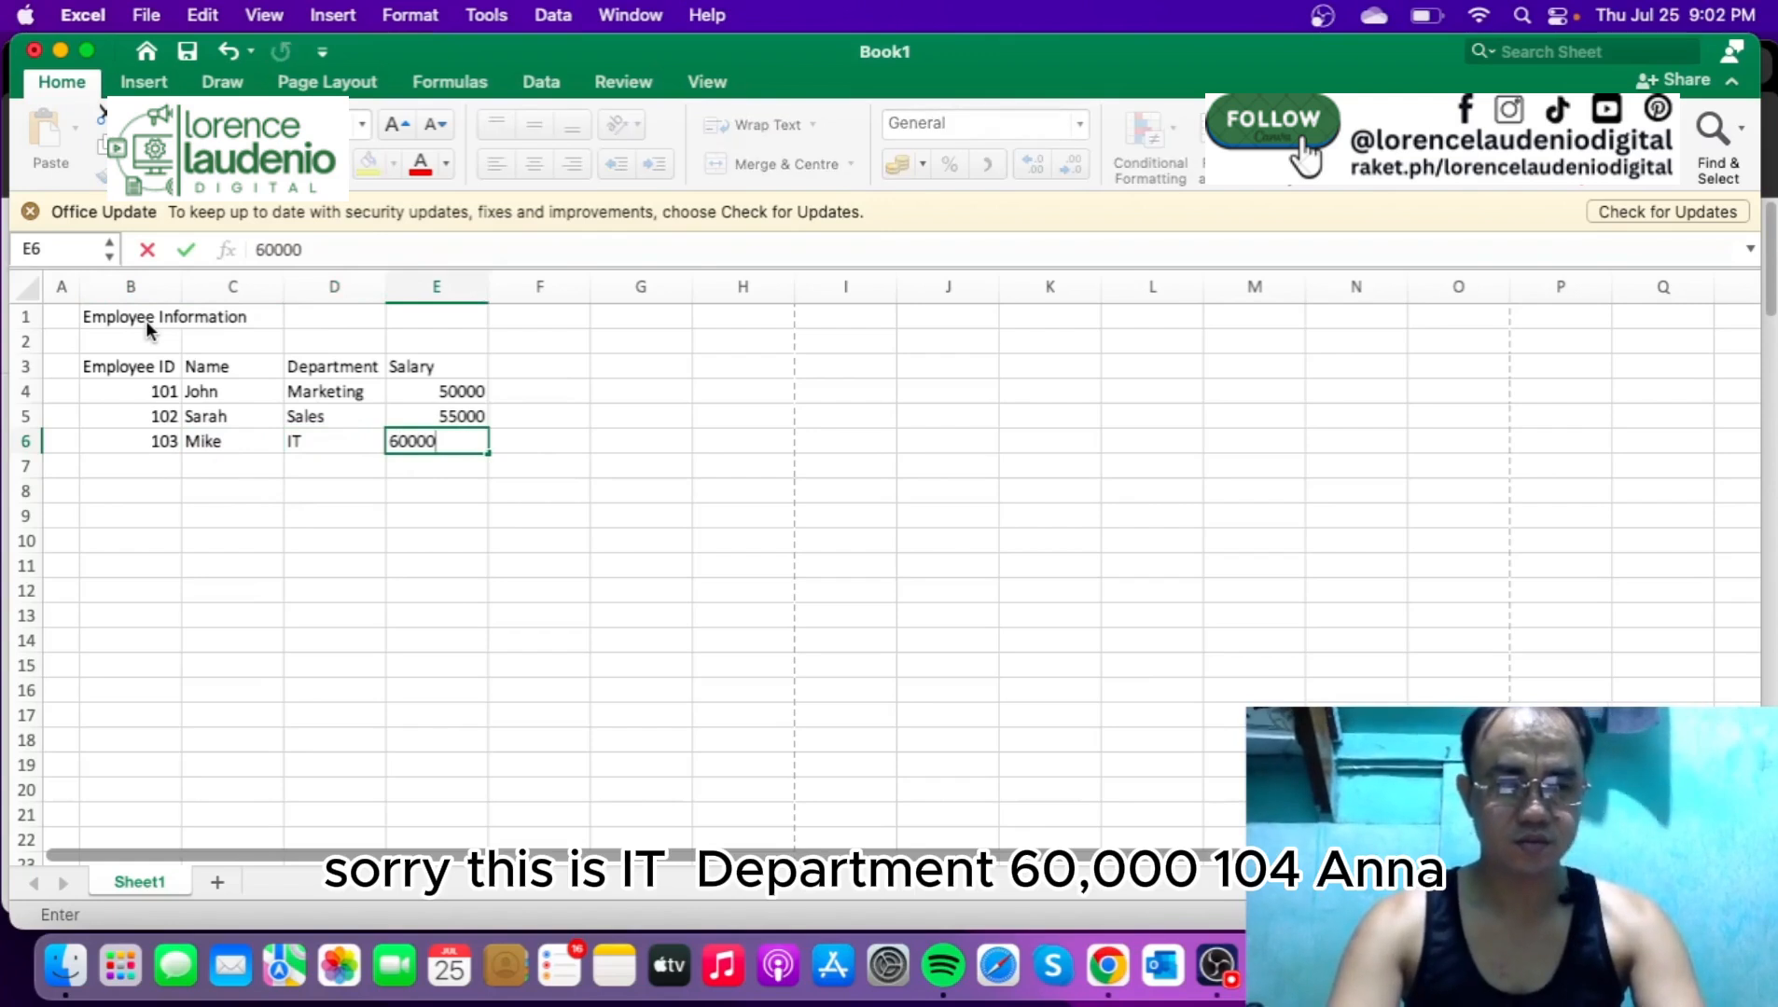
key("Return")
- Fill row 7 with the fourth employee's ID and name, the department HR and the salary 52000
type("104")
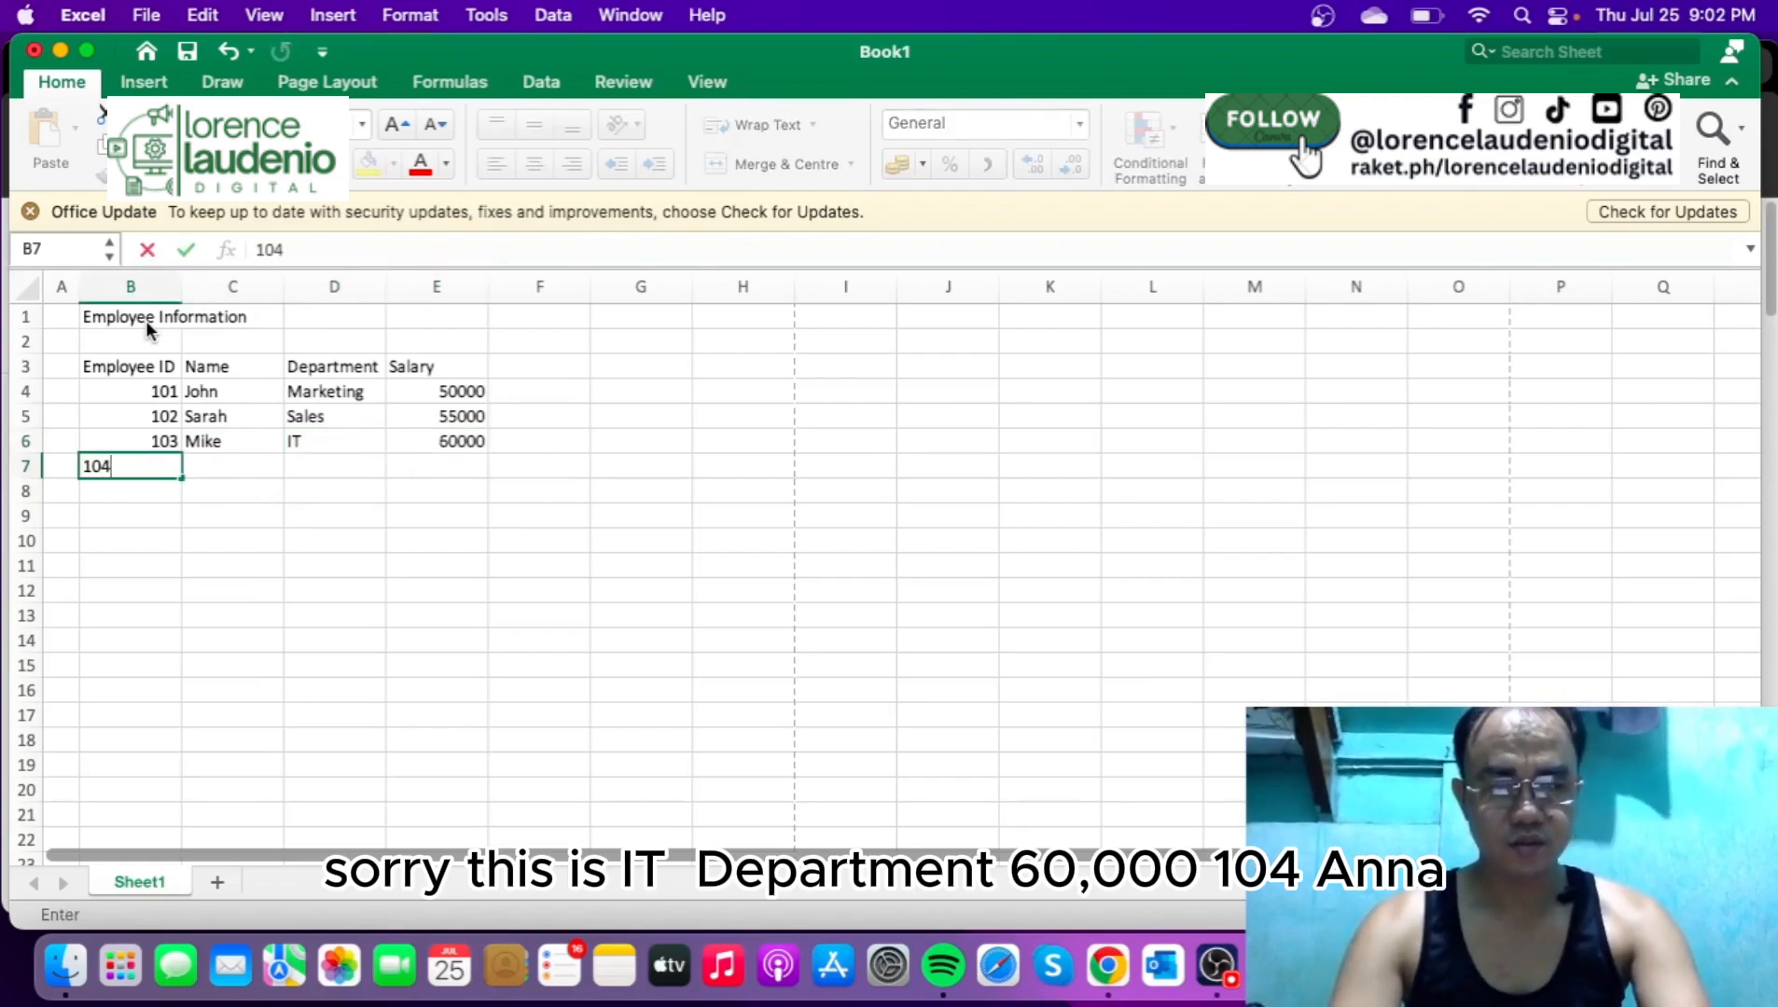
key("Tab")
type("Anna")
key("Tab")
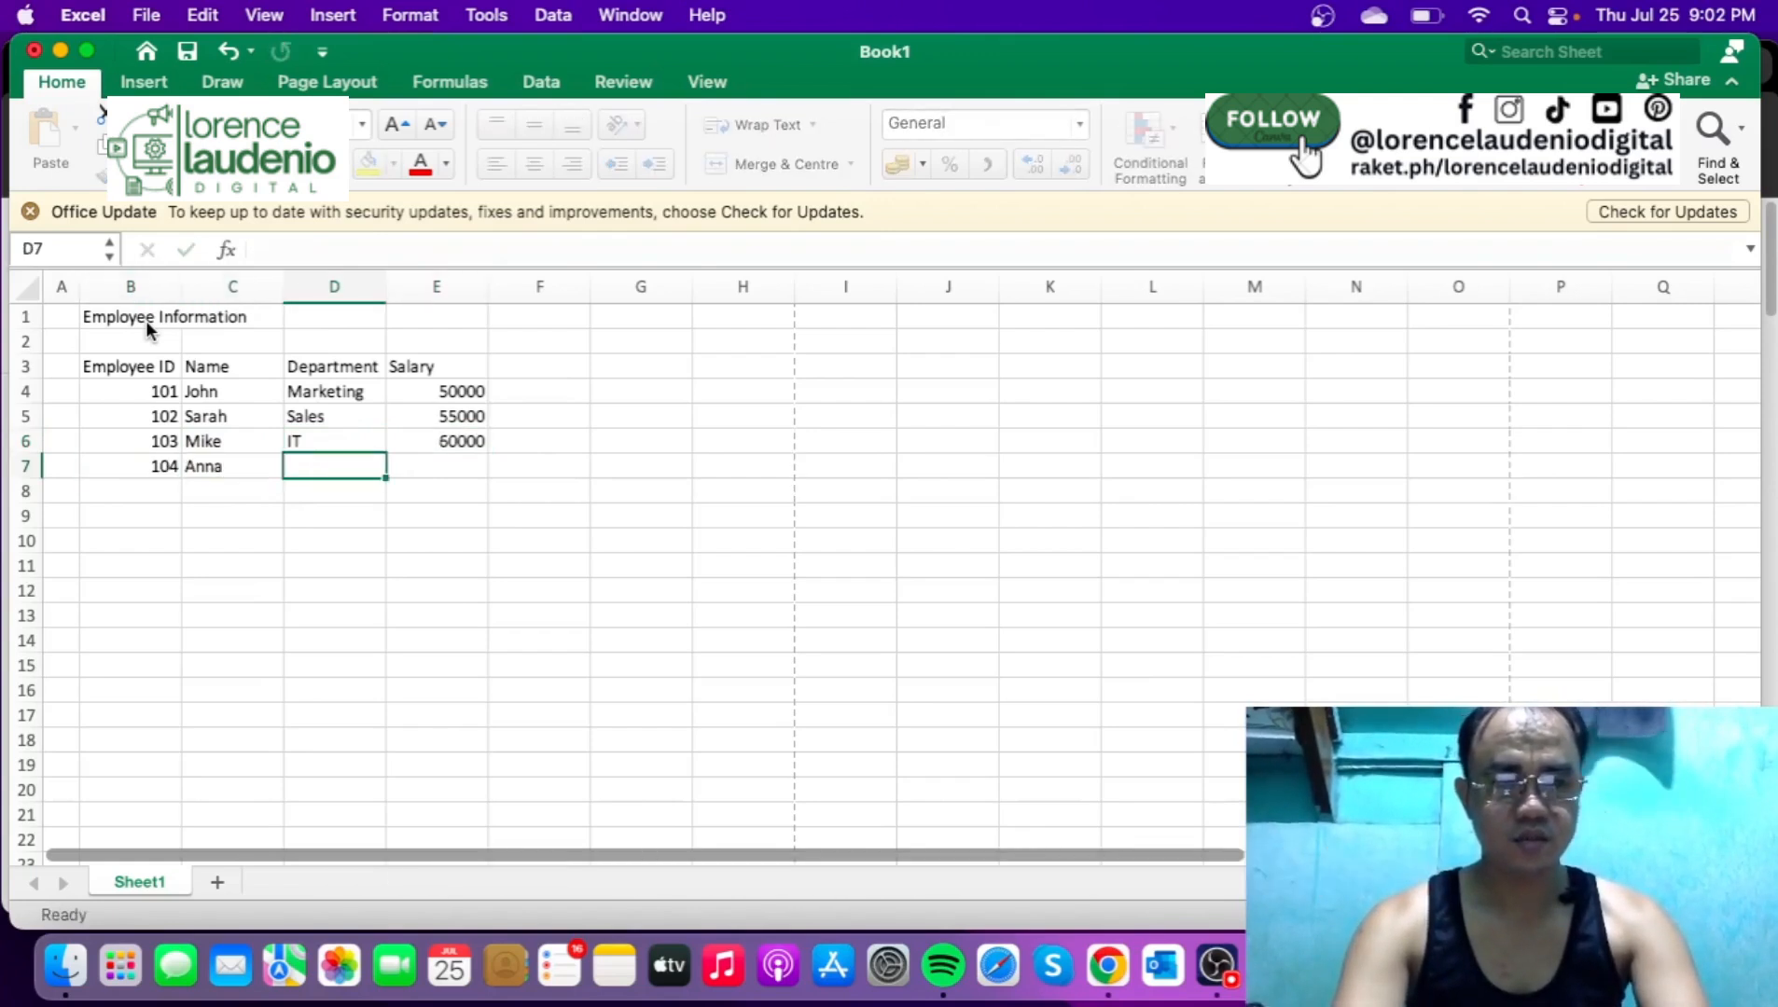
type("HR")
key("Tab")
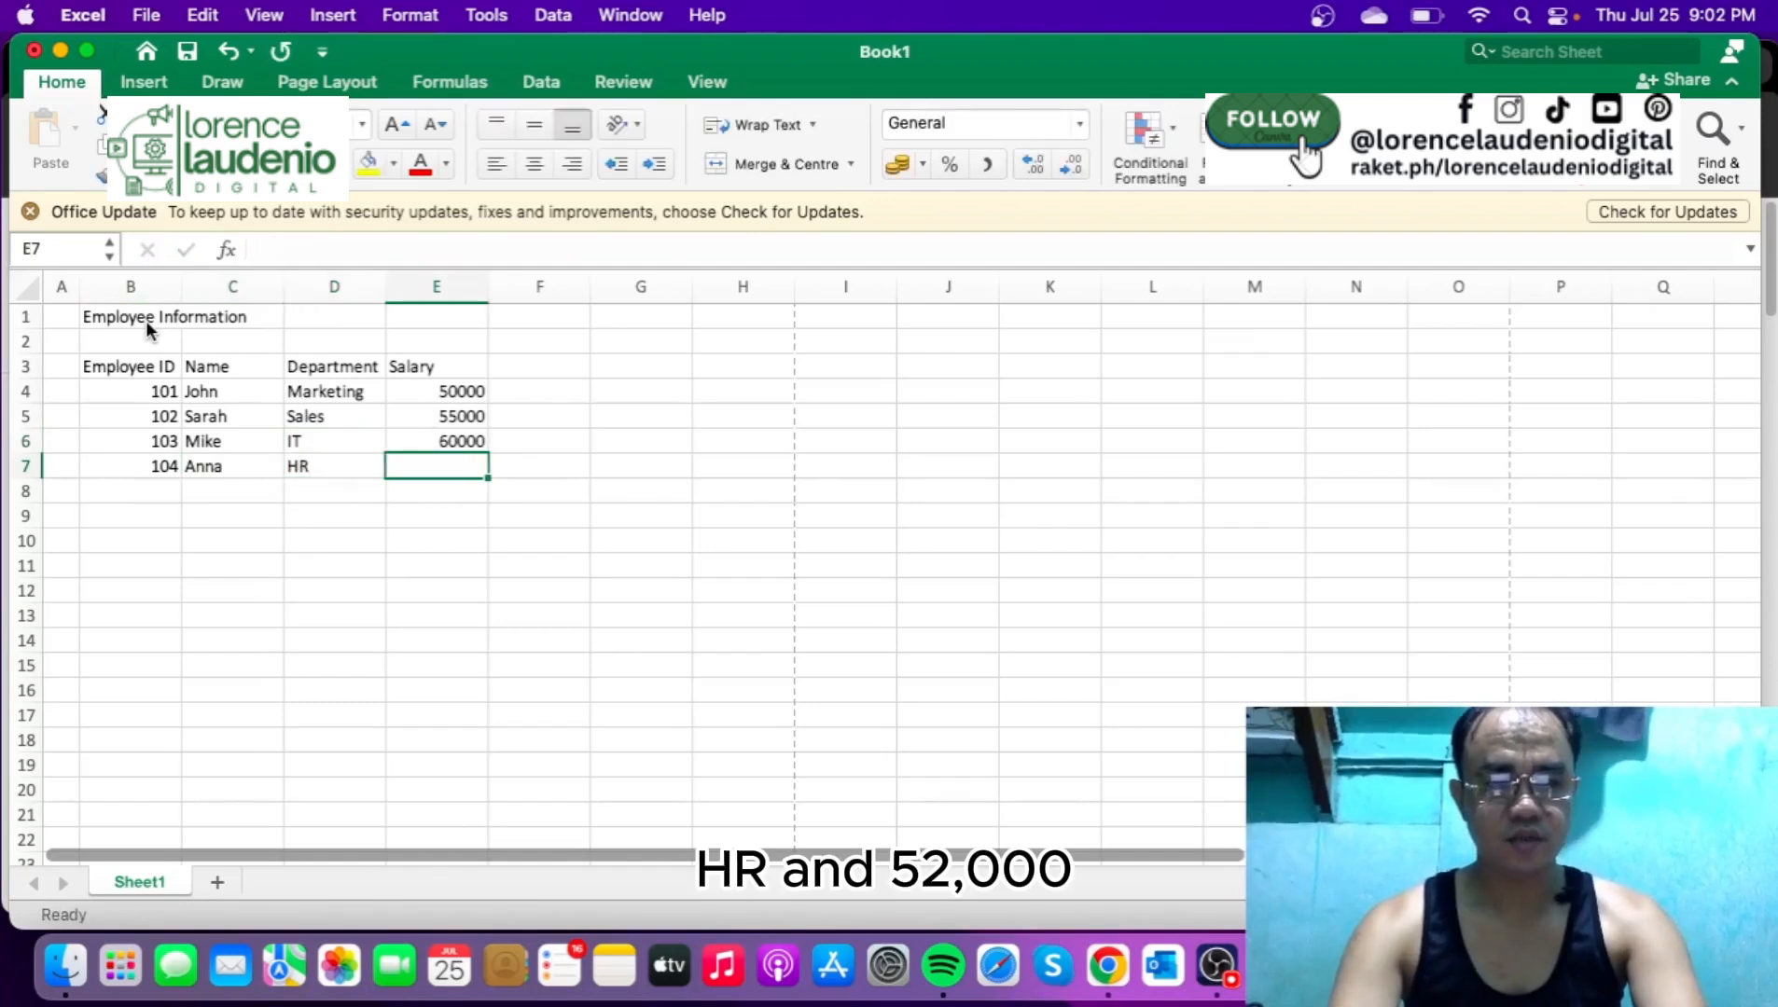
type("52000")
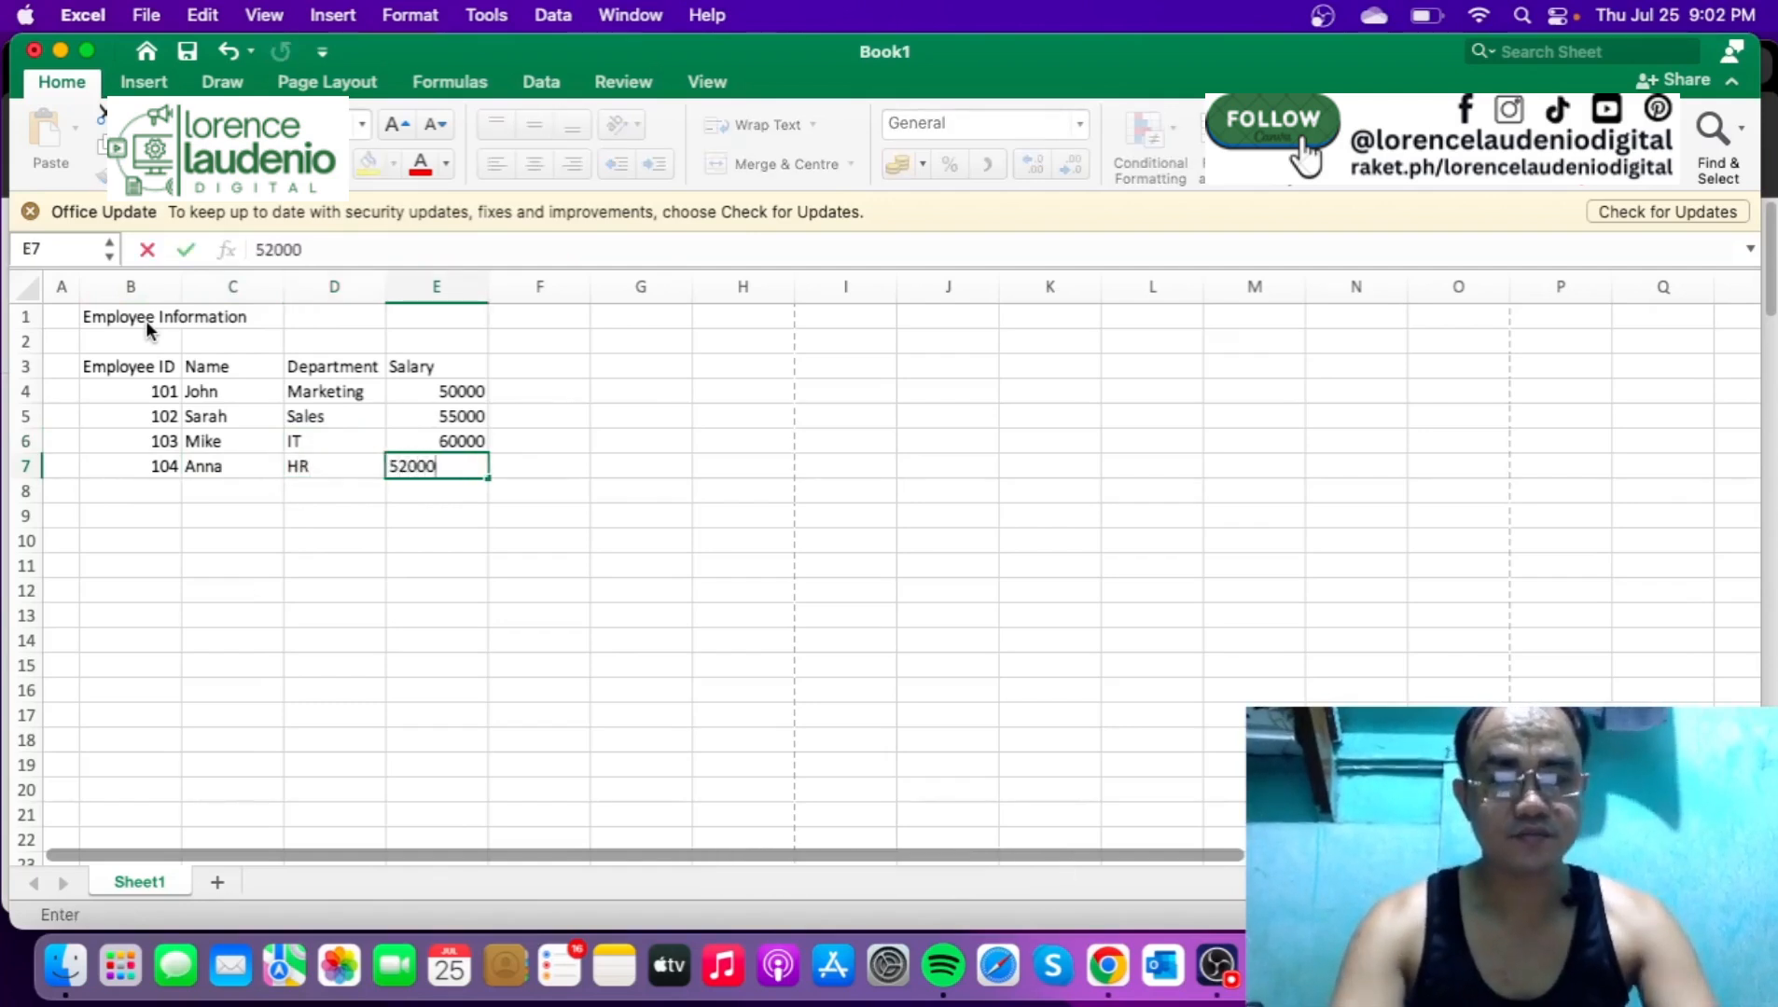
key("Return")
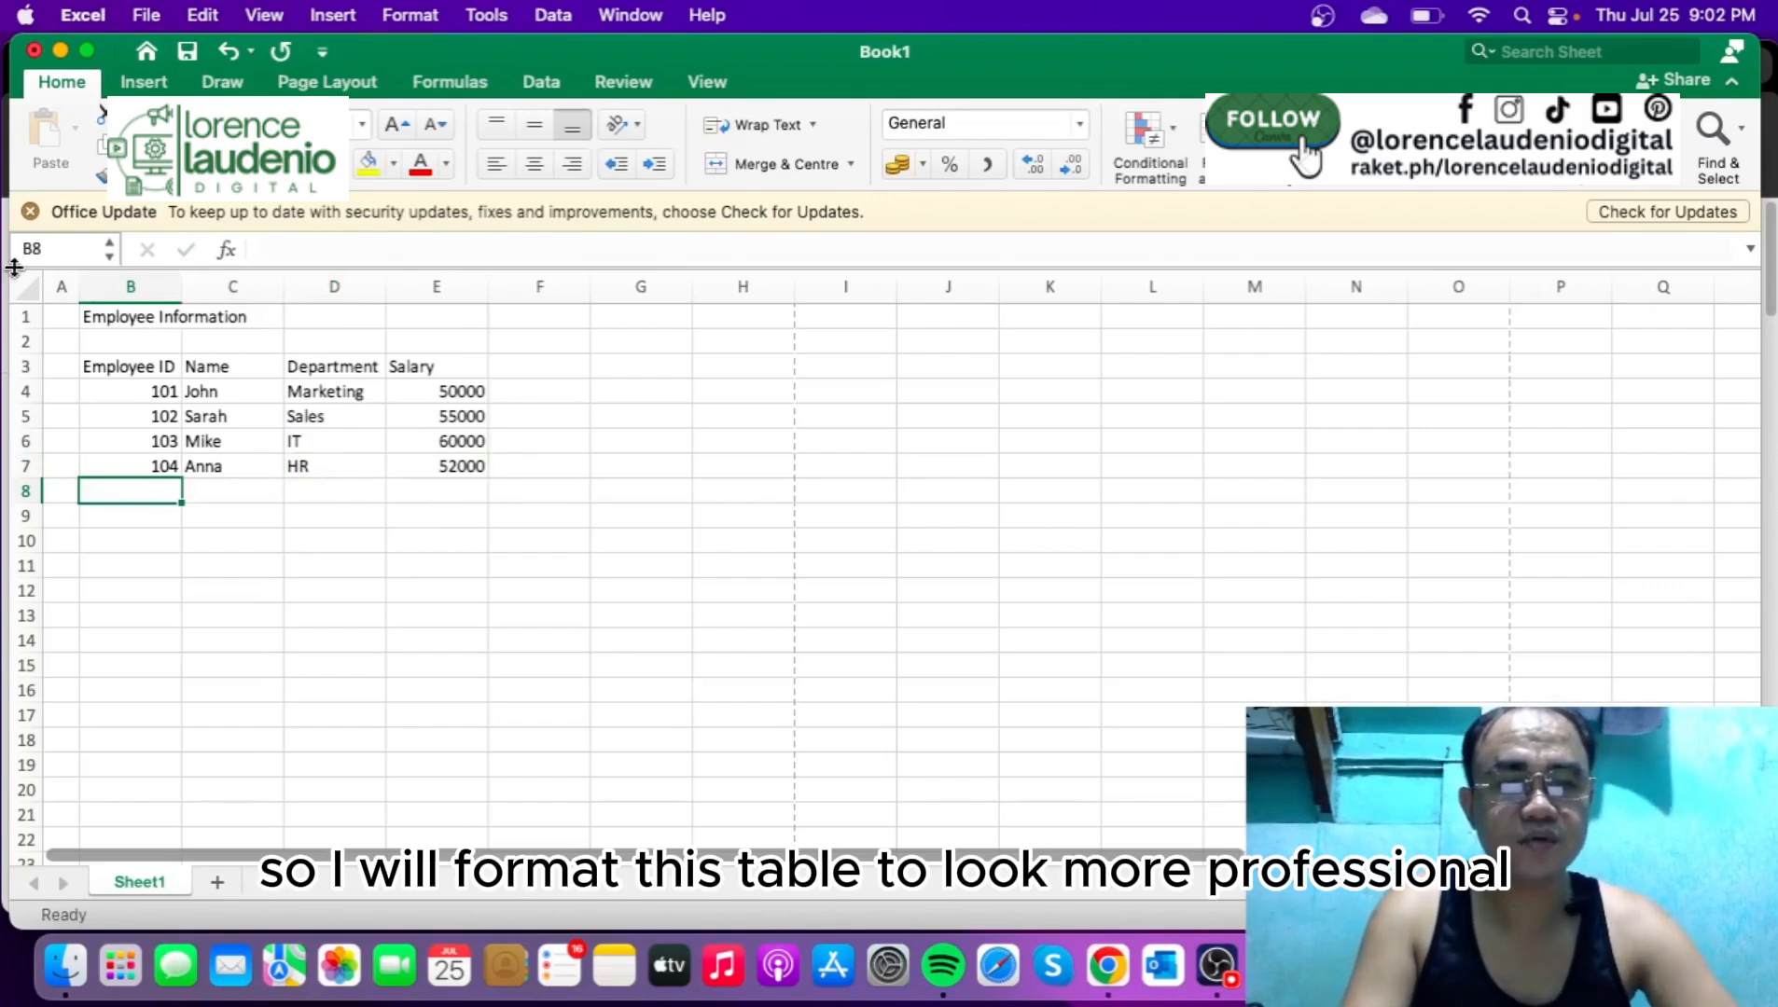
- Format the Employee Information title in B1 as bold, dark blue text and enlarge its font
left_click(102, 322)
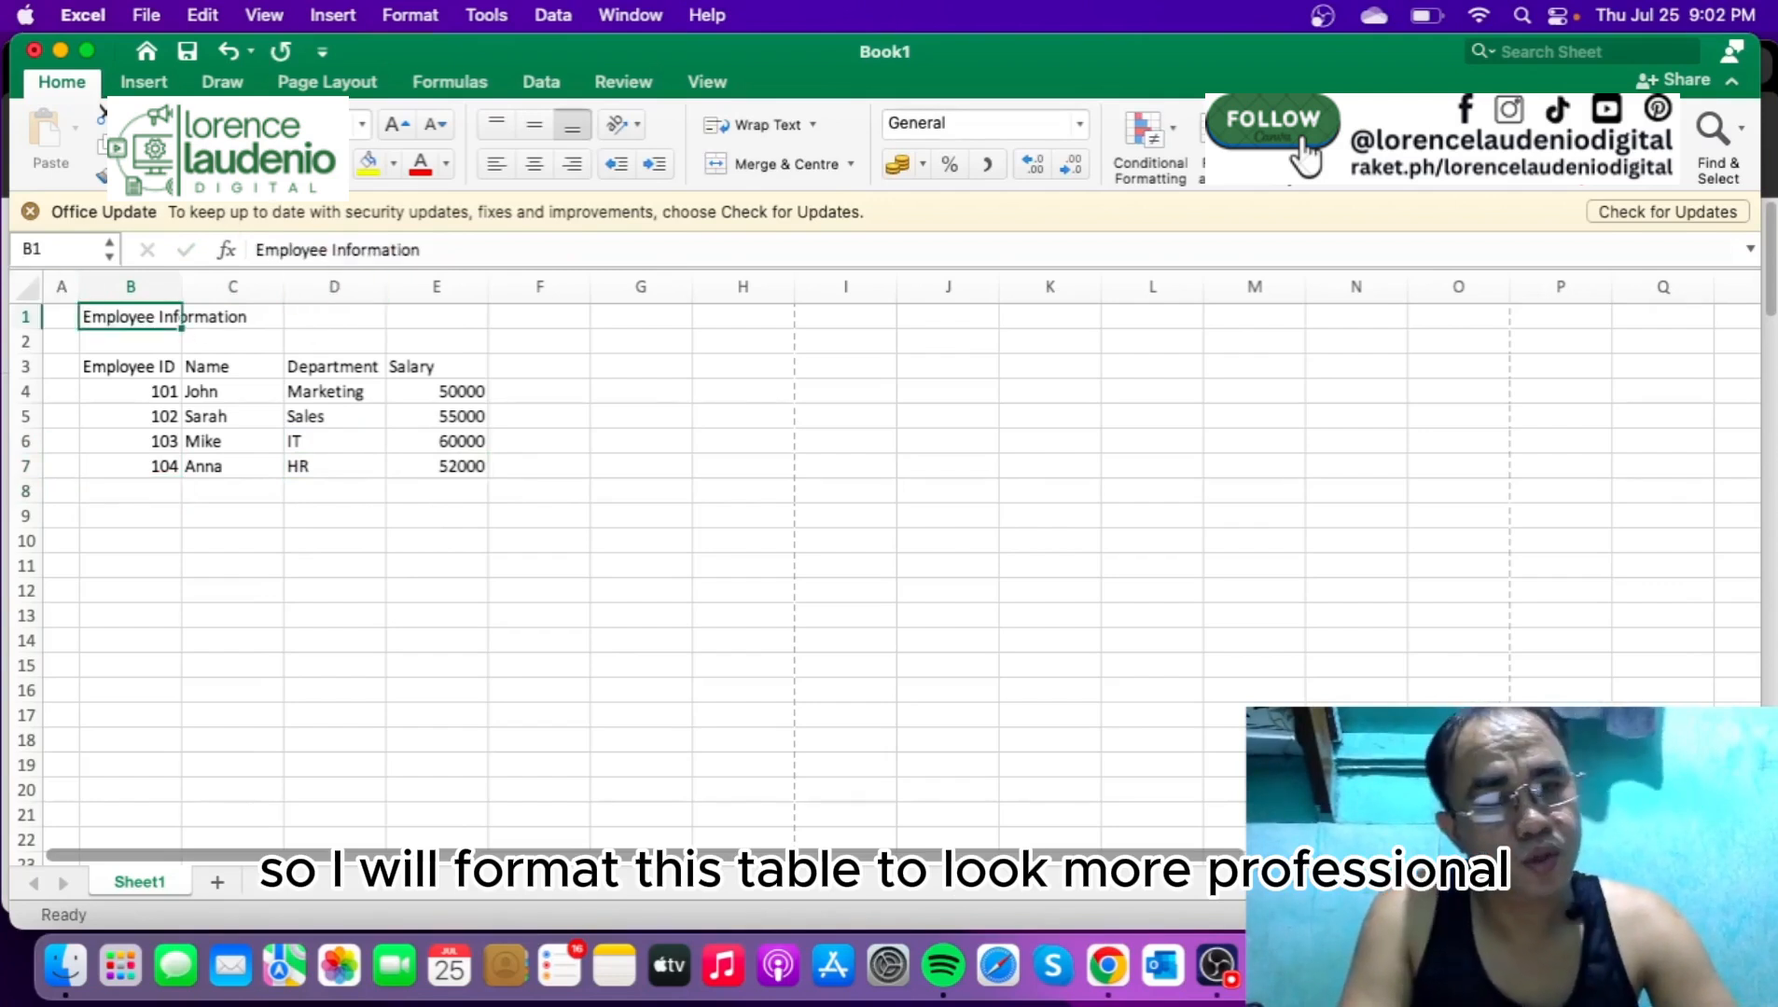
left_click(341, 164)
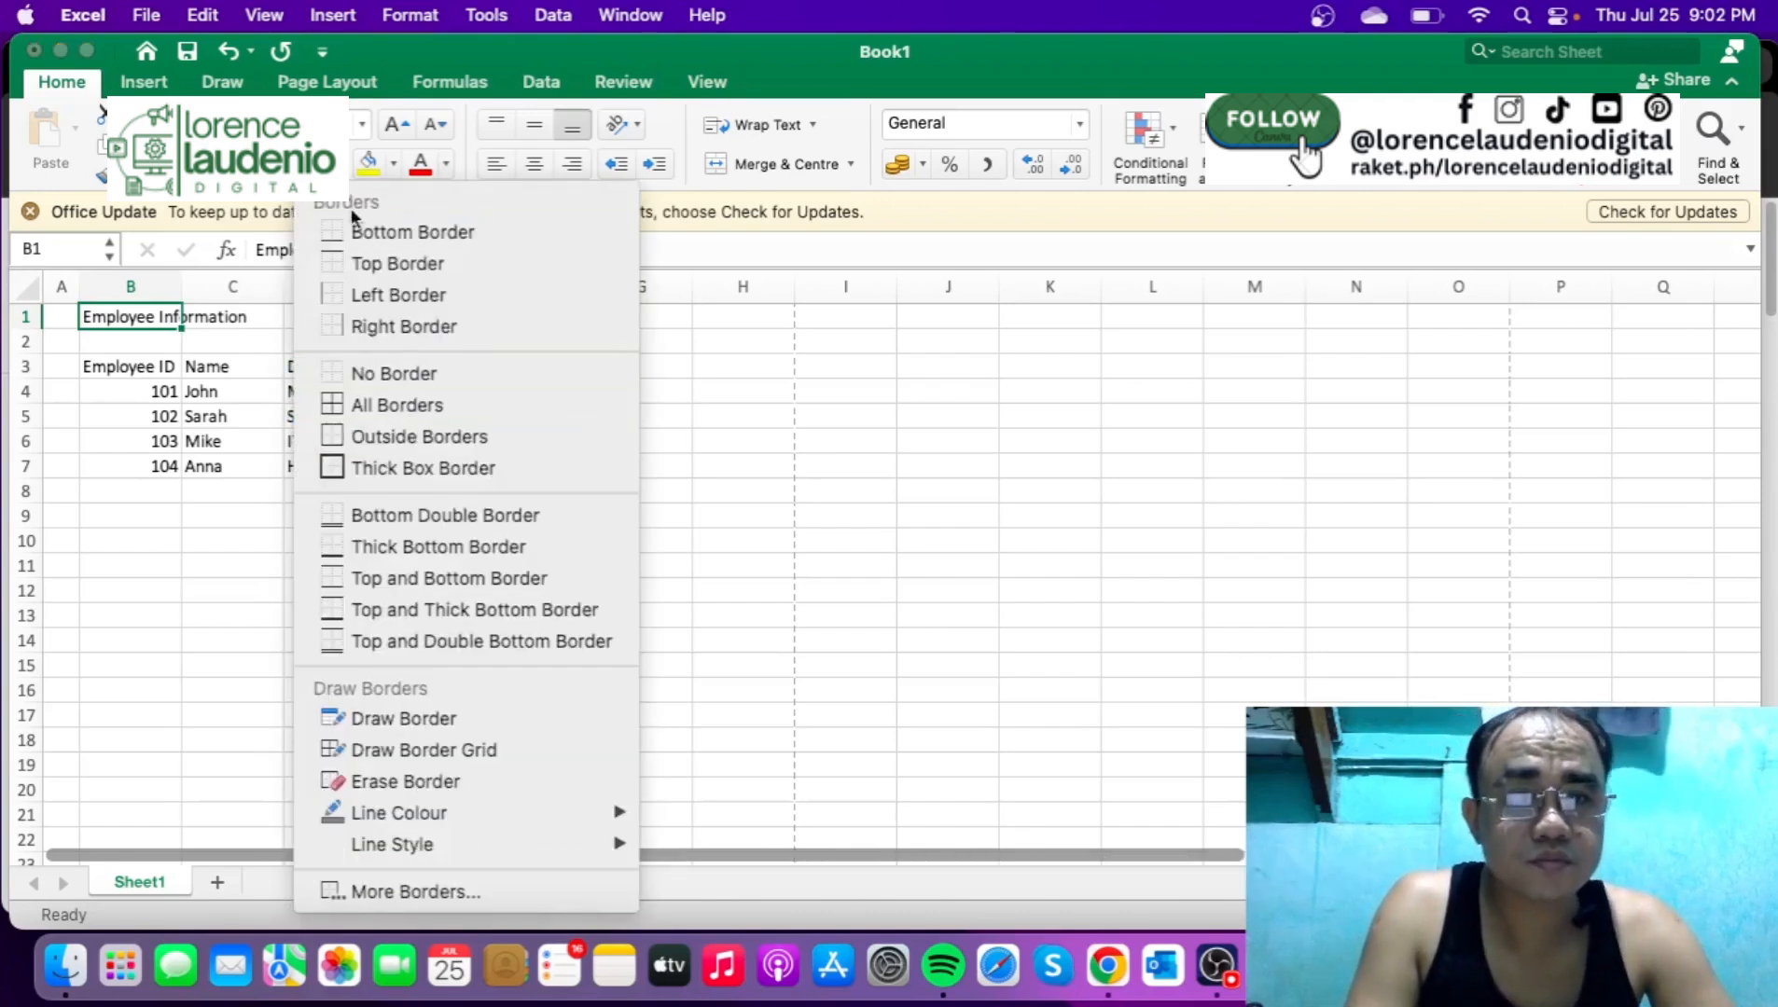
left_click(814, 374)
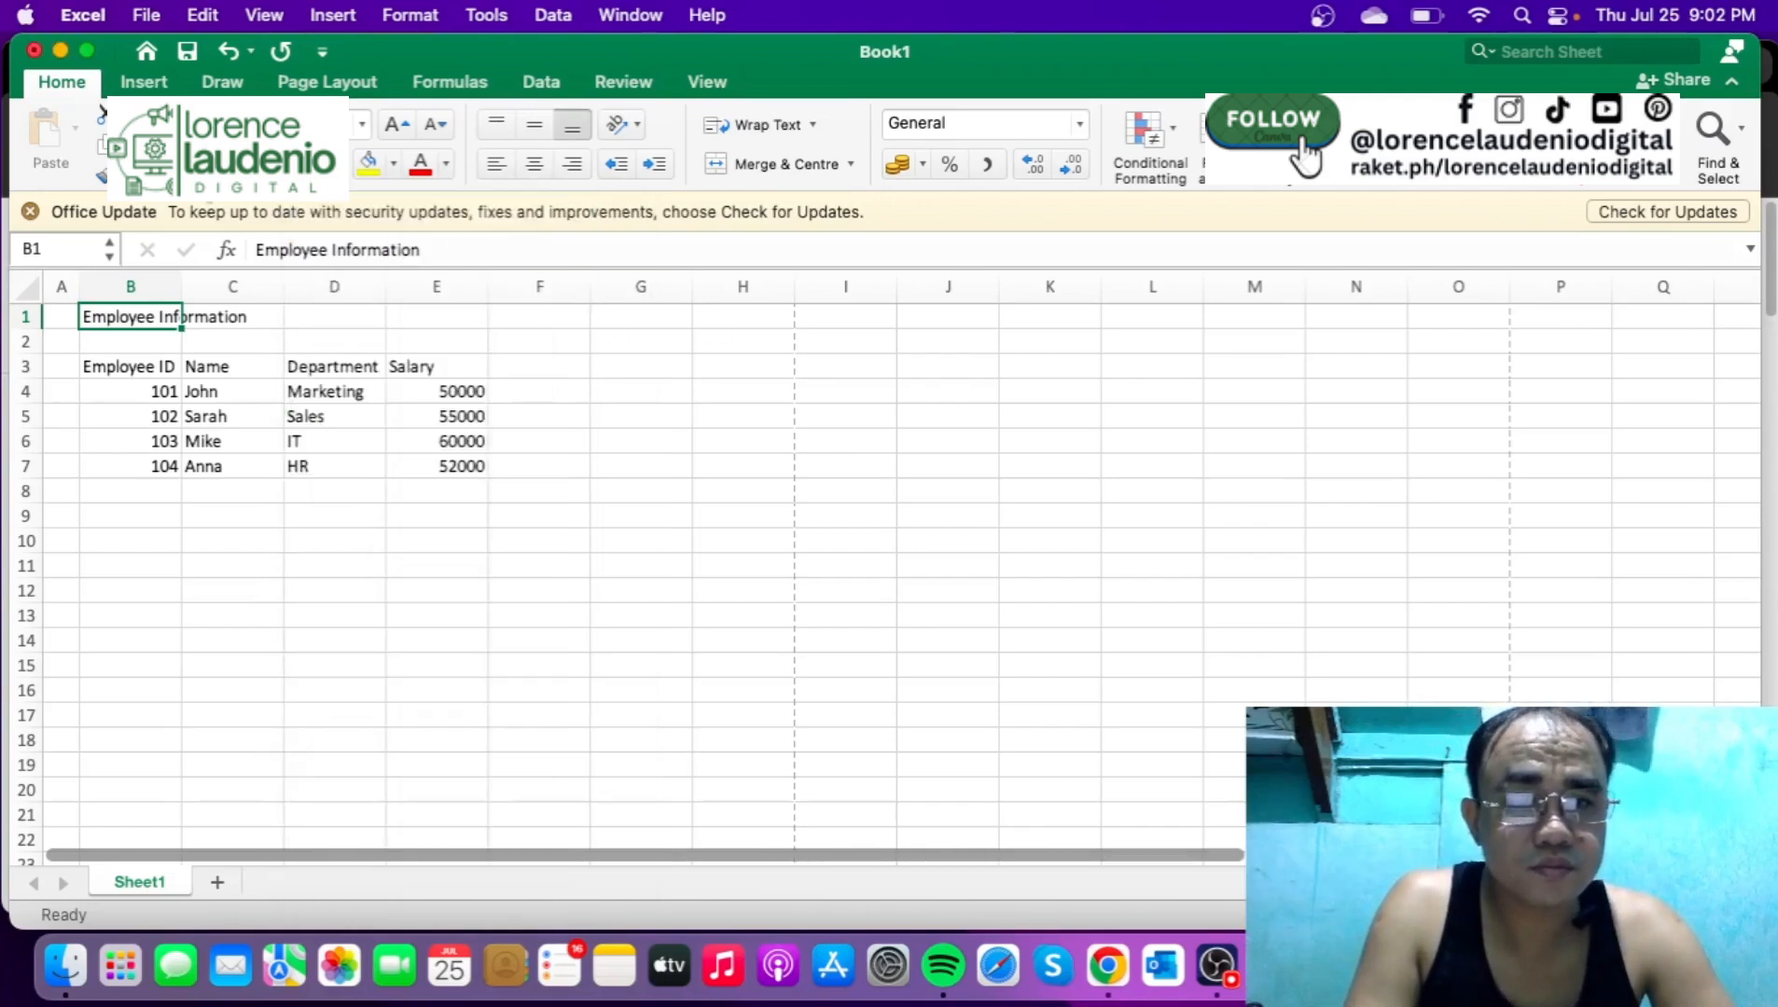
left_click(446, 164)
left_click(614, 461)
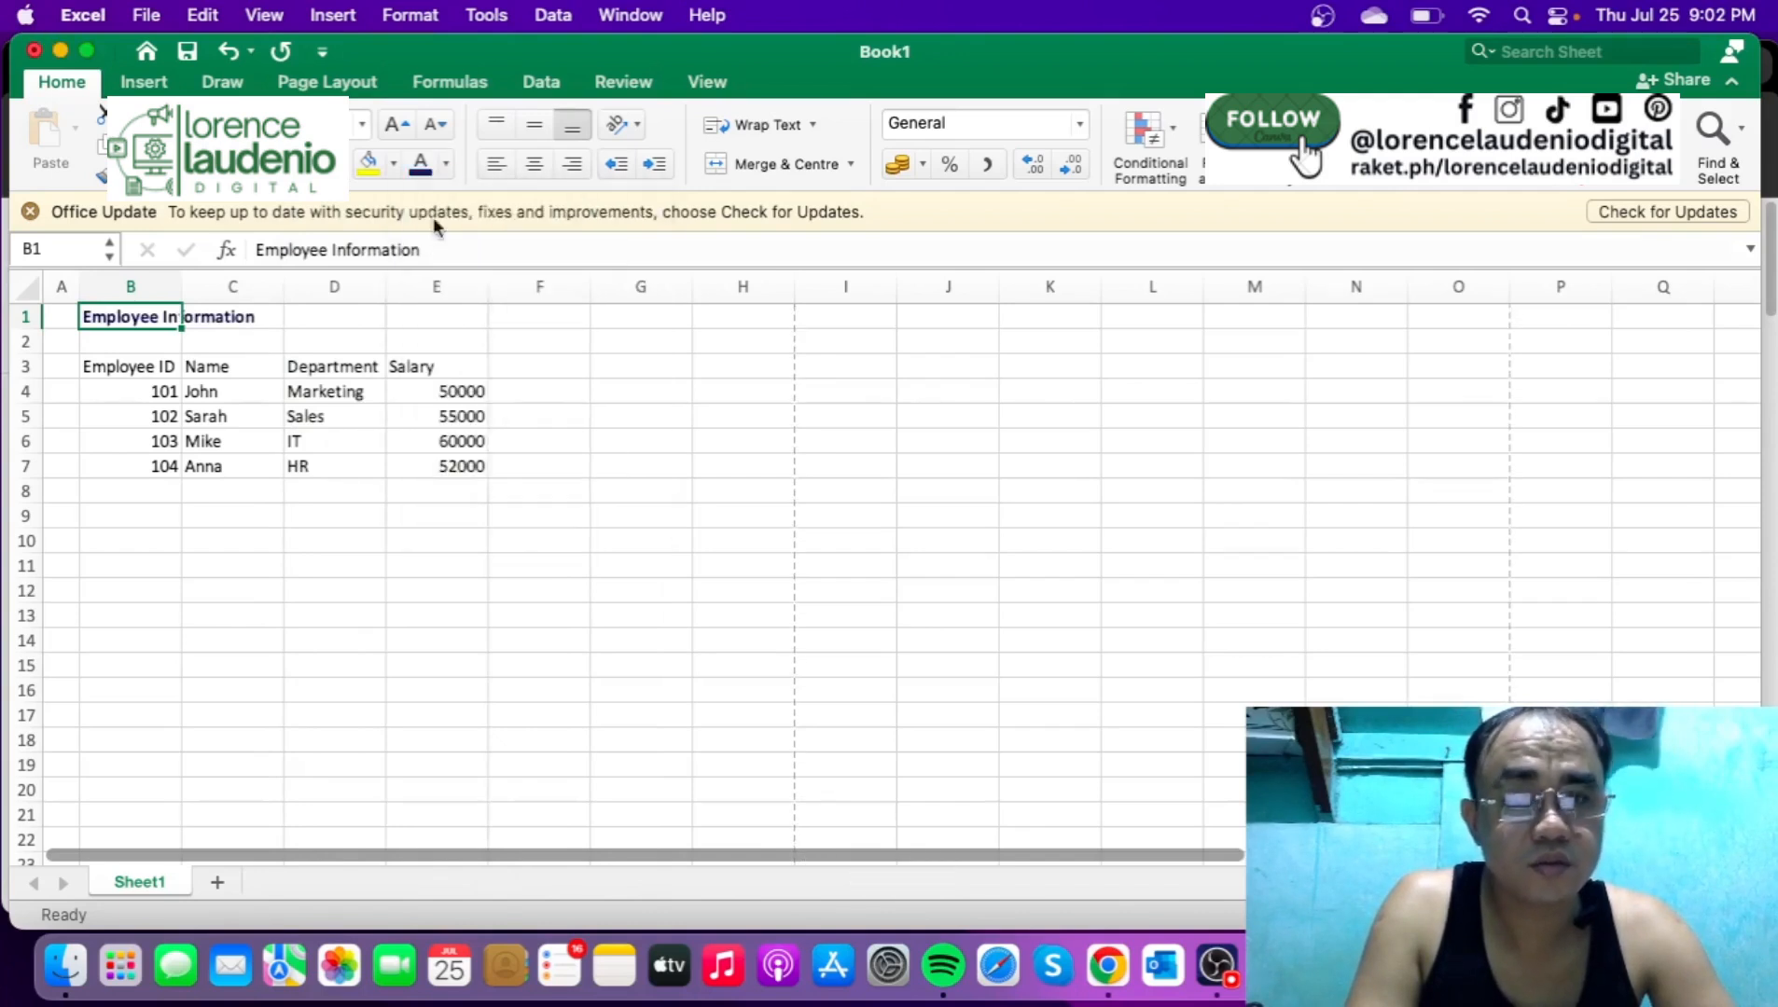
left_click(394, 125)
left_click(393, 125)
left_click(392, 125)
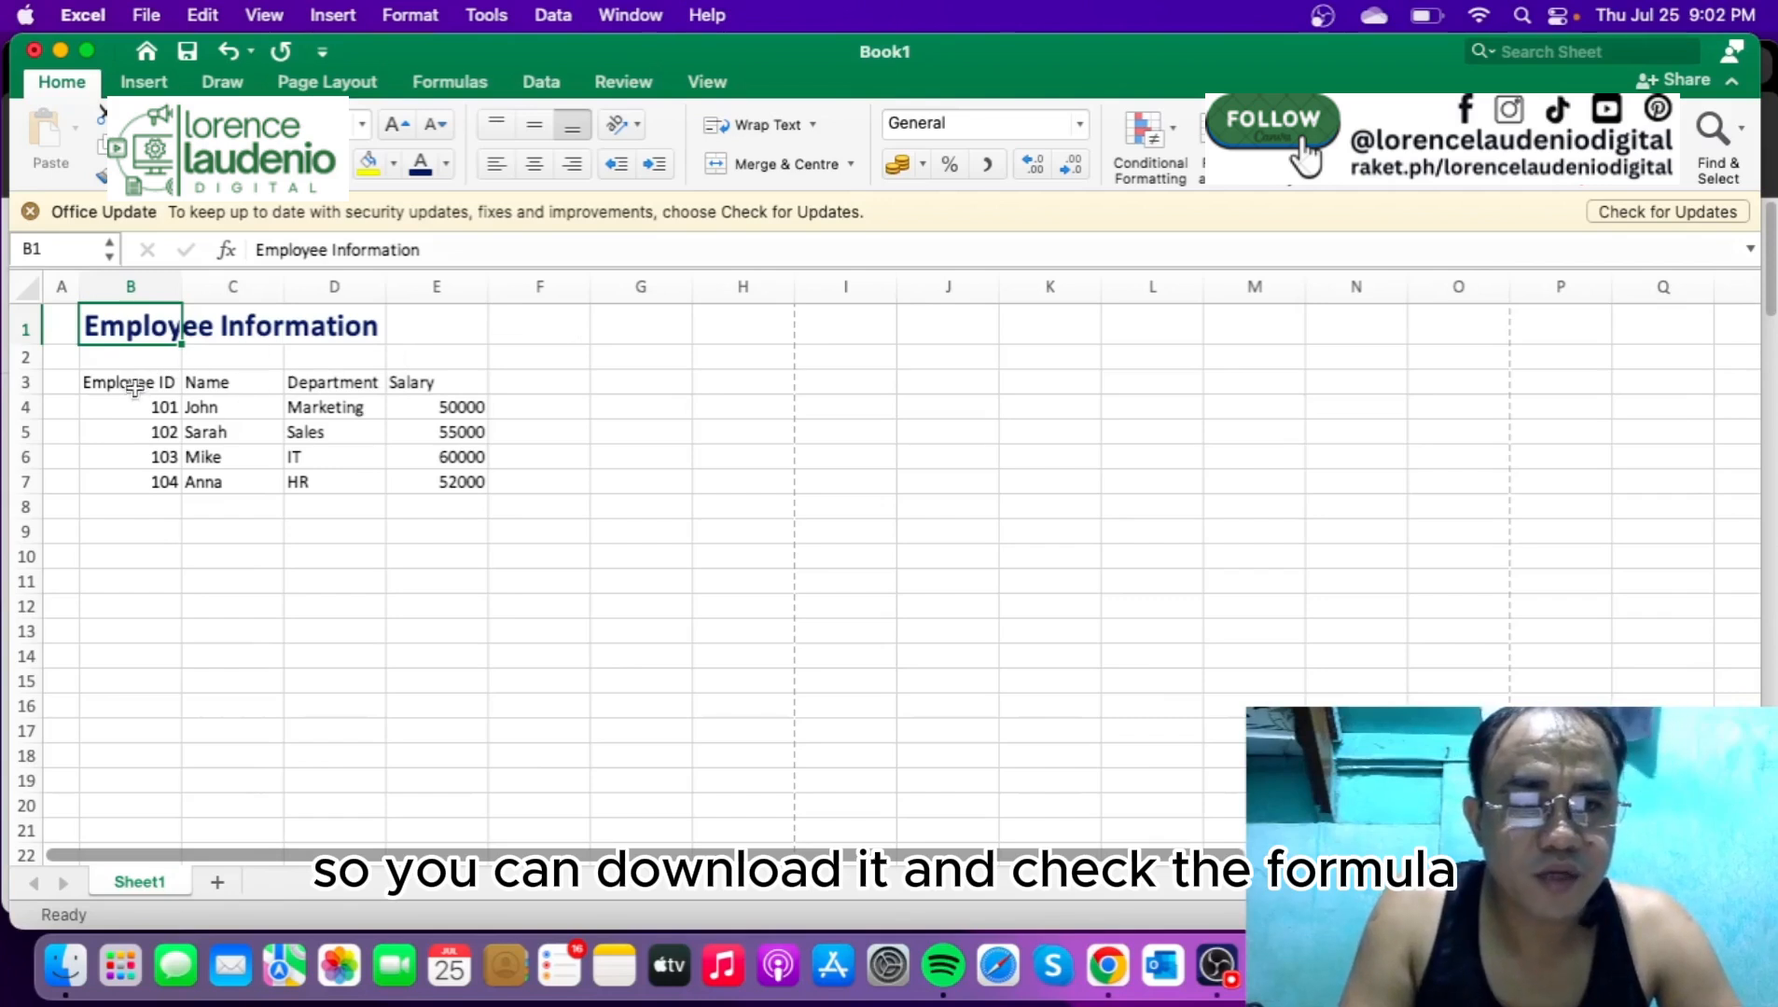
- Apply all borders to the employee table in B3:E7
left_click_drag(103, 383, 474, 483)
left_click(331, 164)
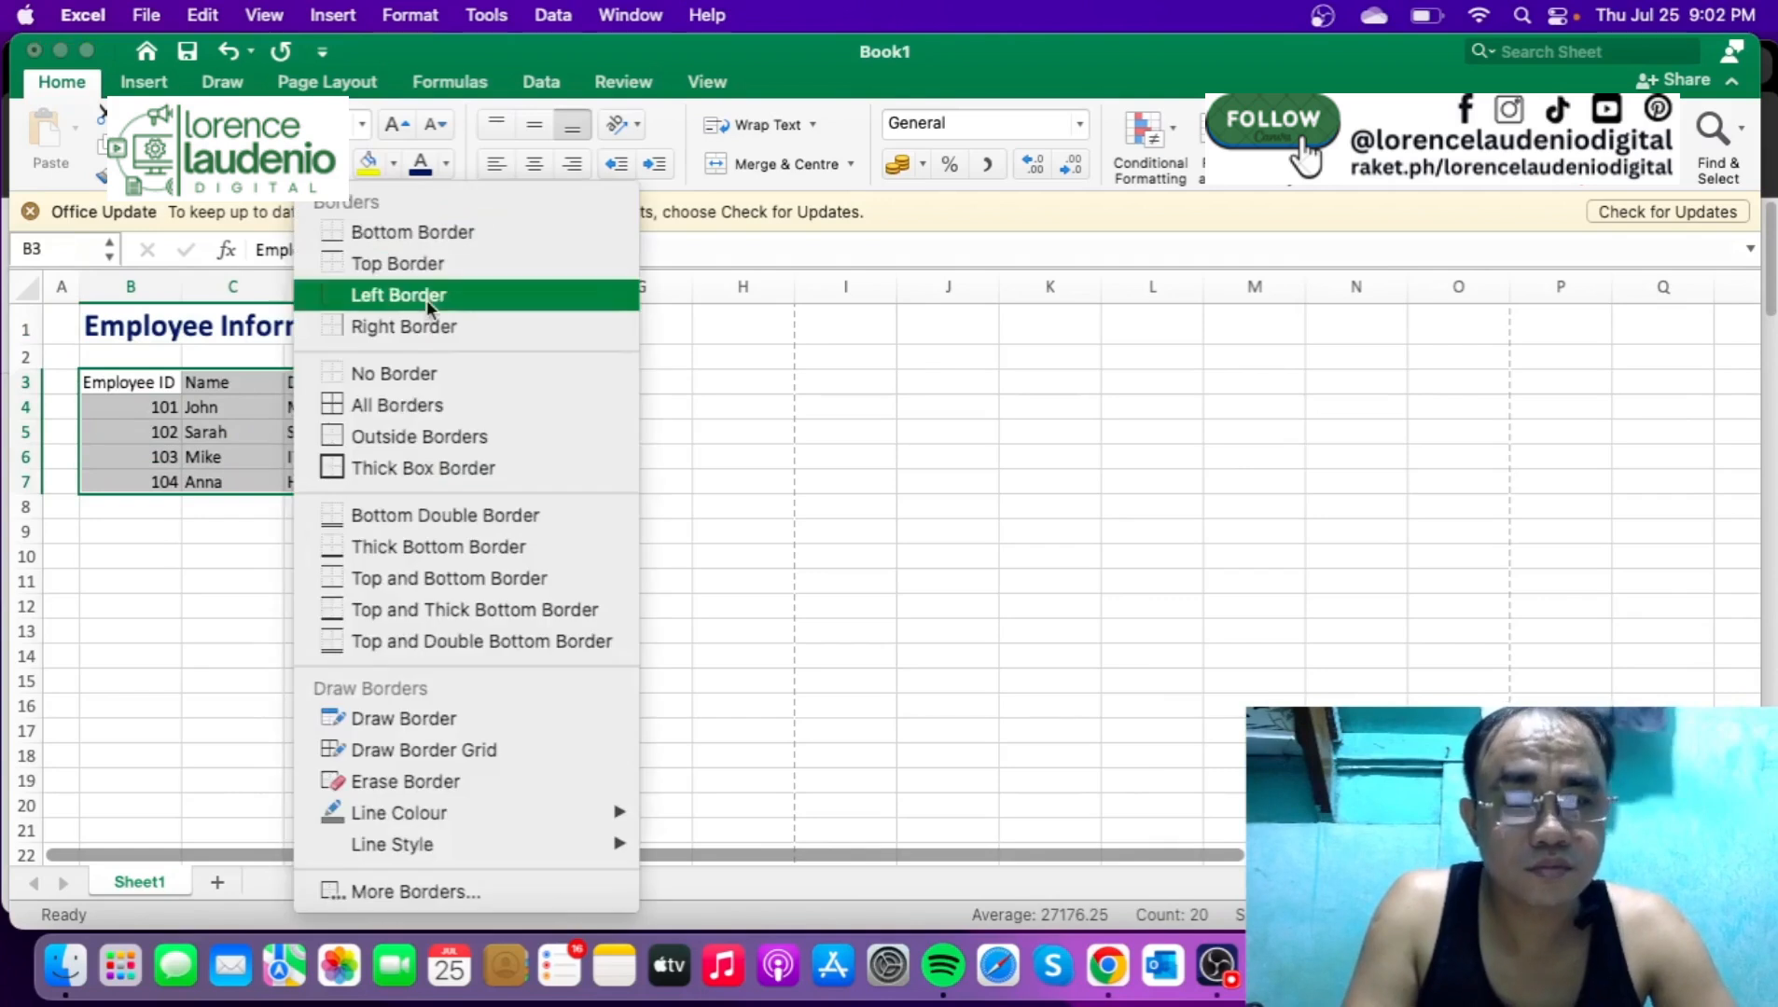
left_click(444, 419)
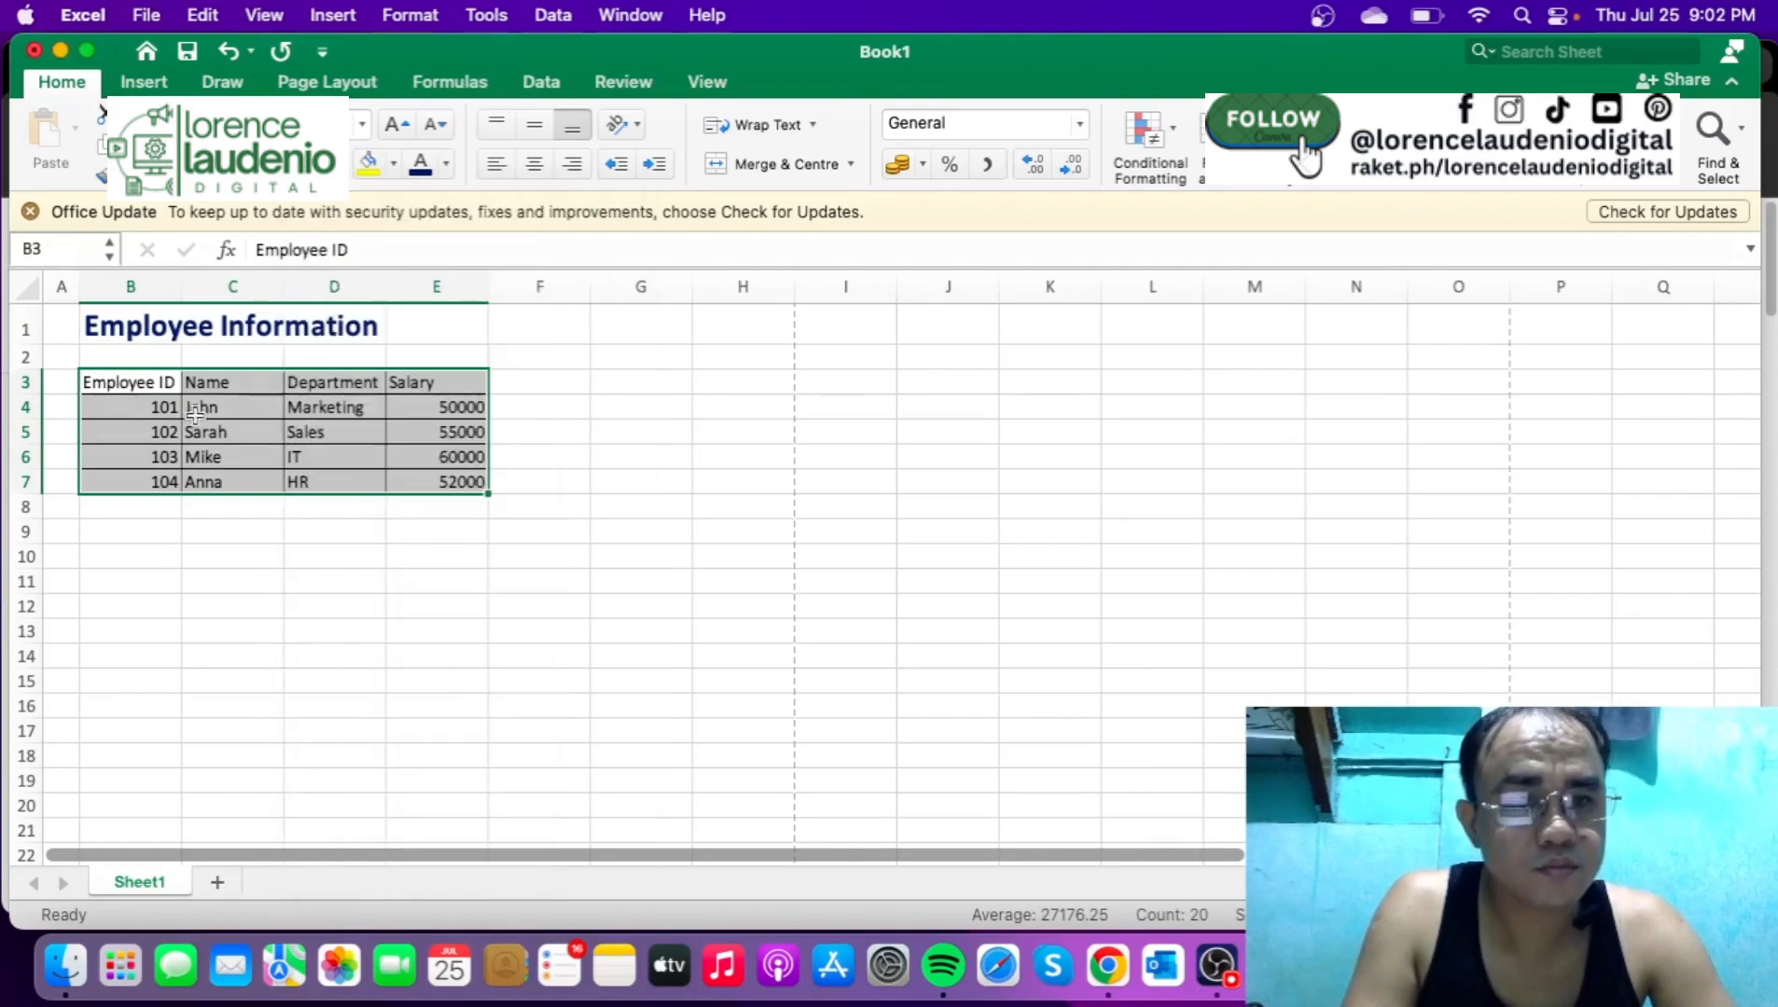
- Format the header row B3:E3 with centred bold white text on a dark blue fill
left_click_drag(145, 383, 480, 383)
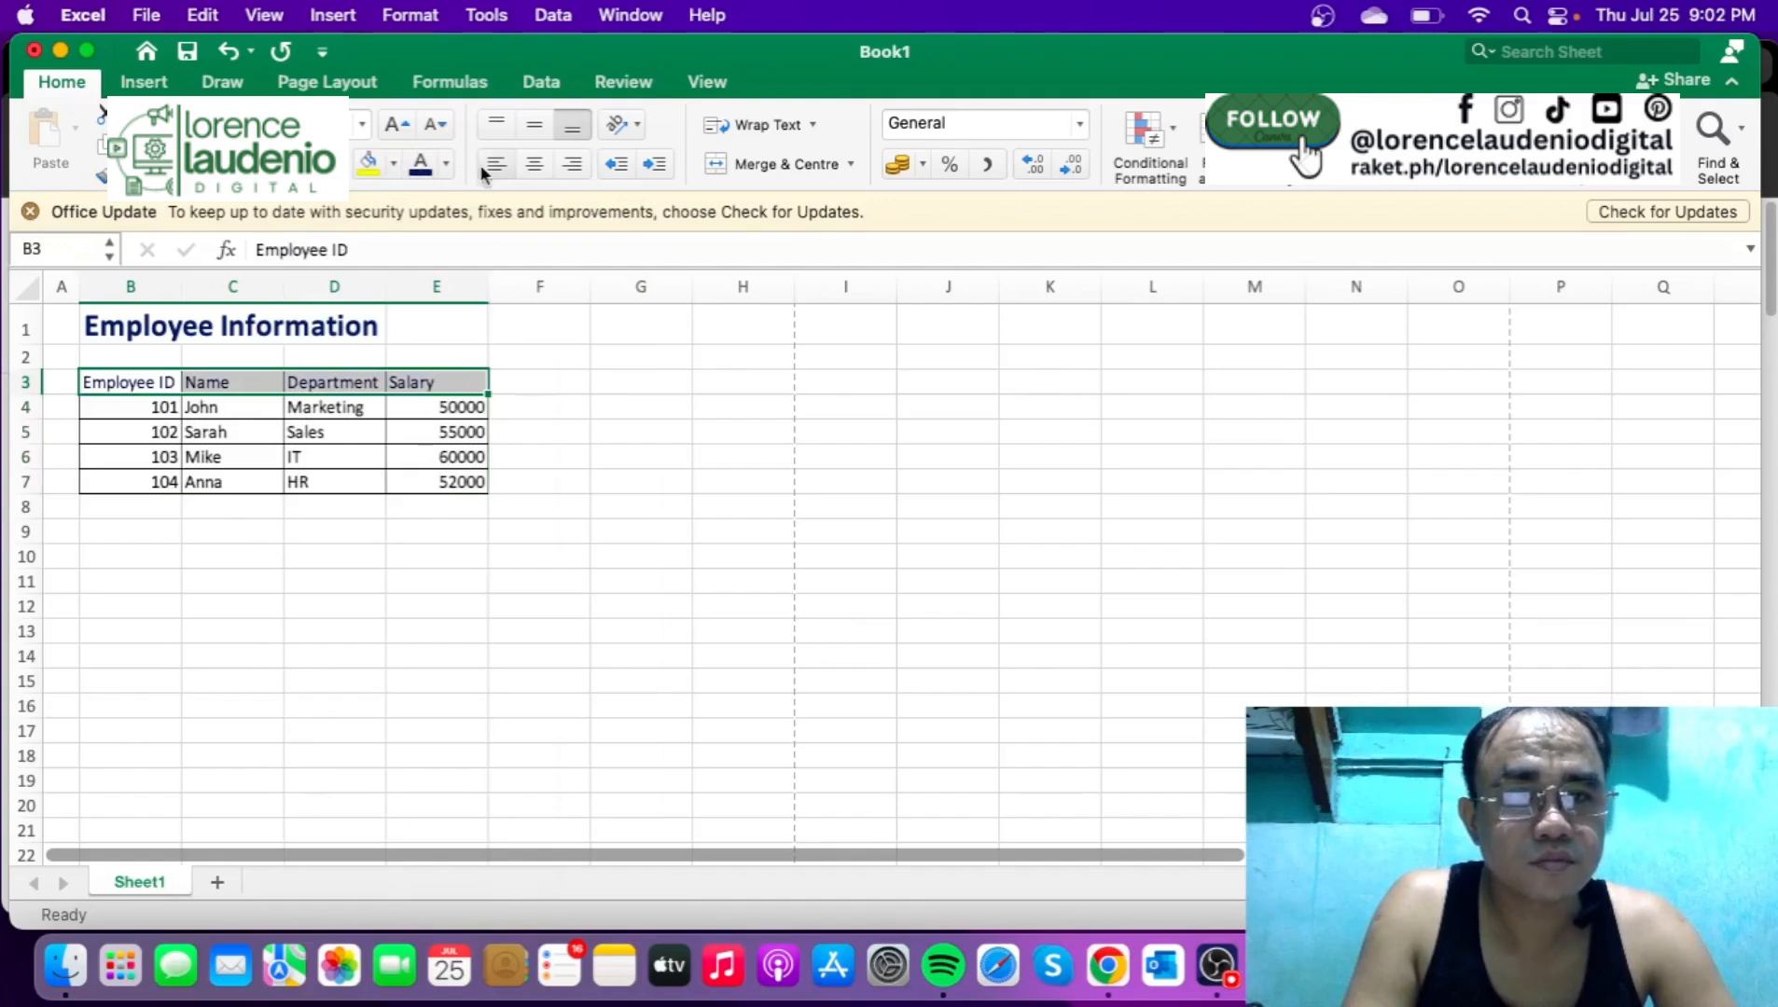
left_click(534, 164)
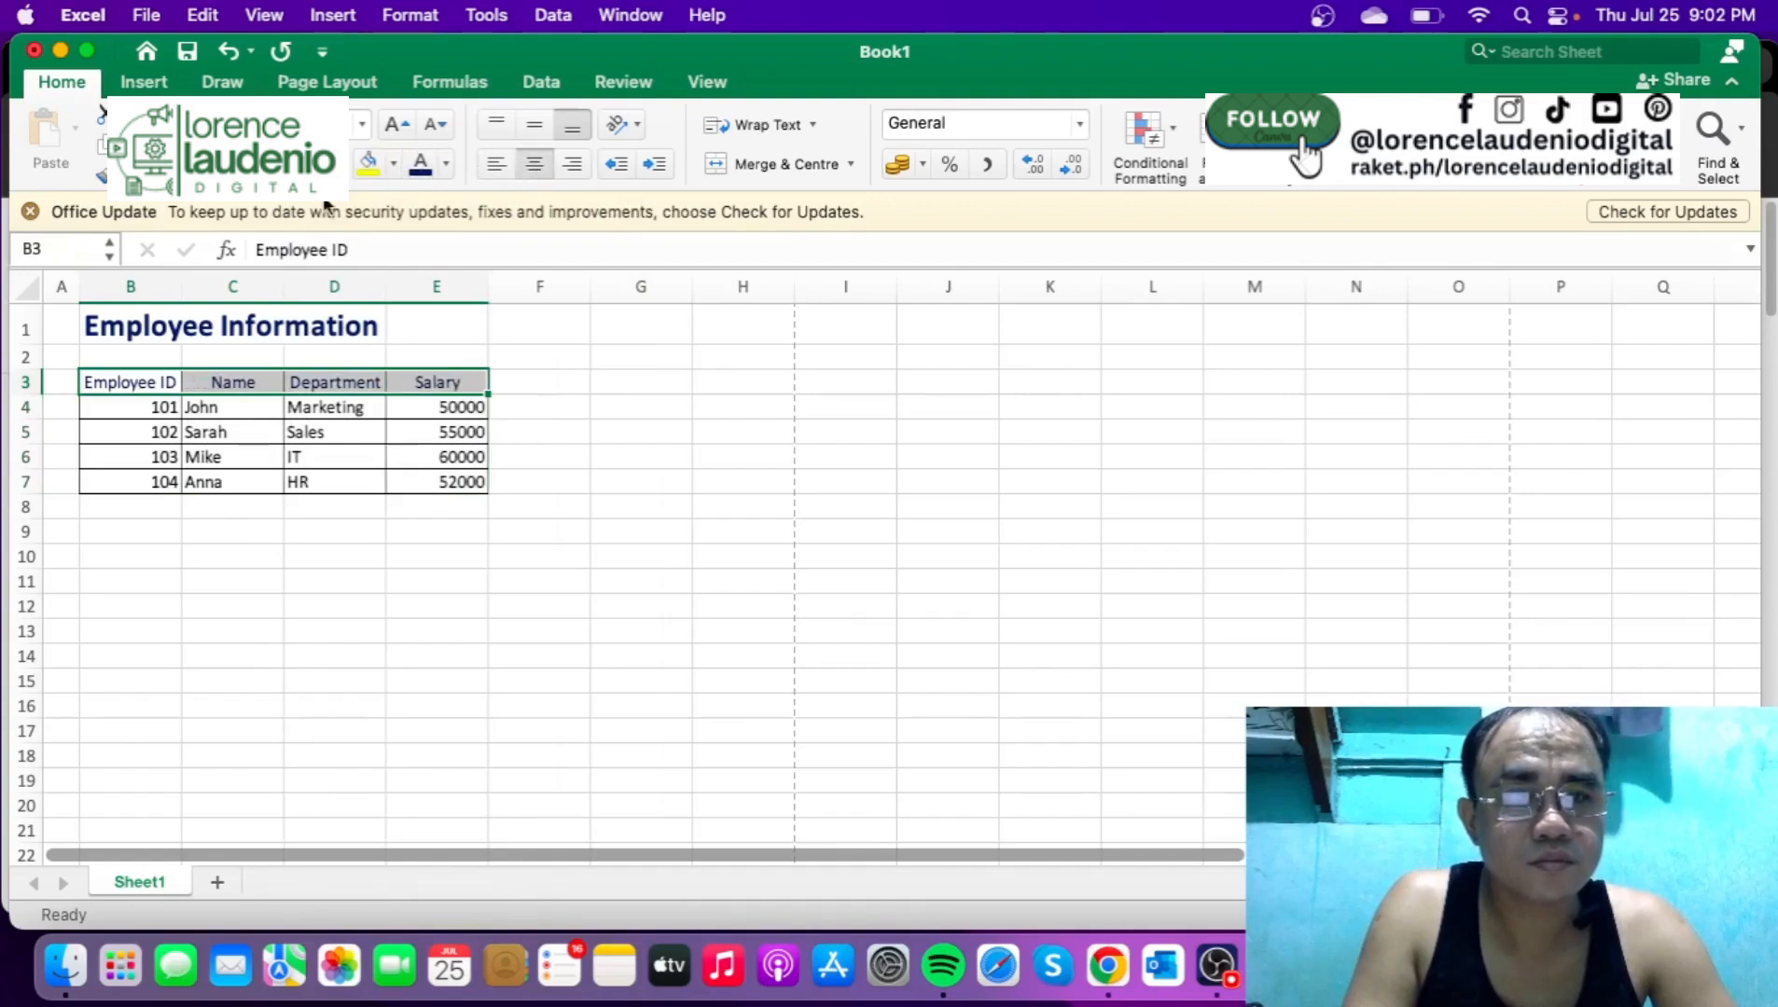
left_click(393, 164)
left_click(563, 460)
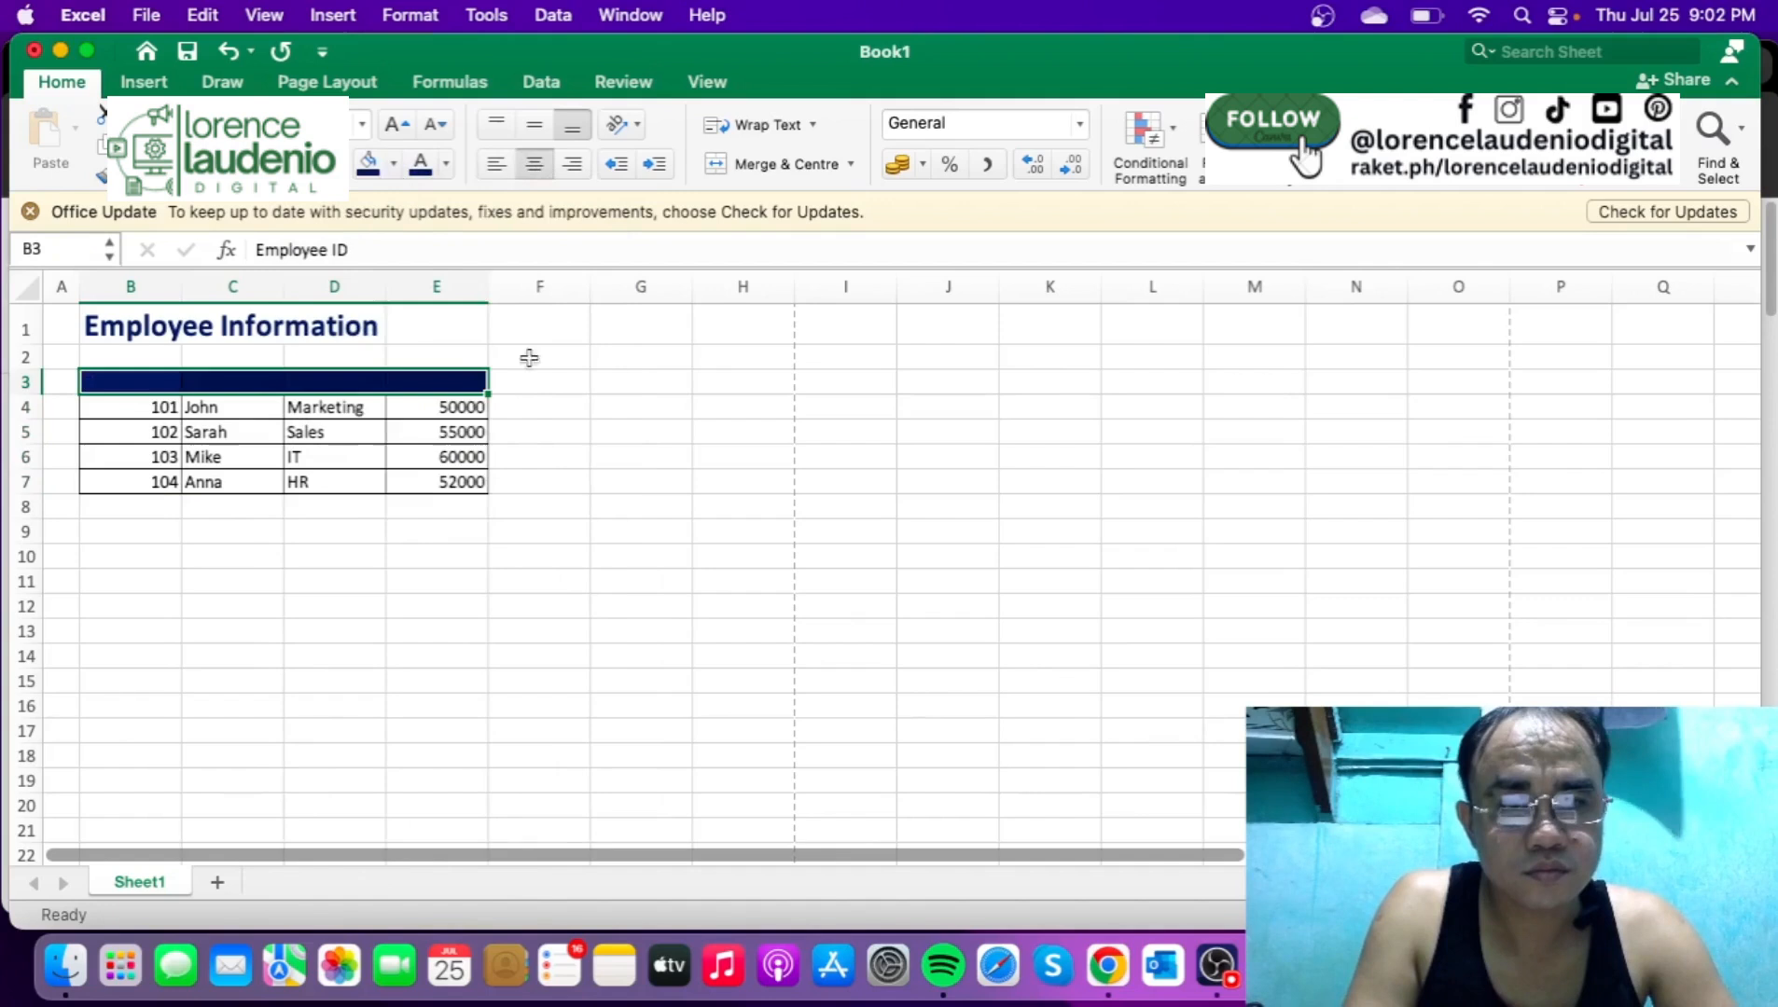
left_click(445, 165)
left_click(434, 282)
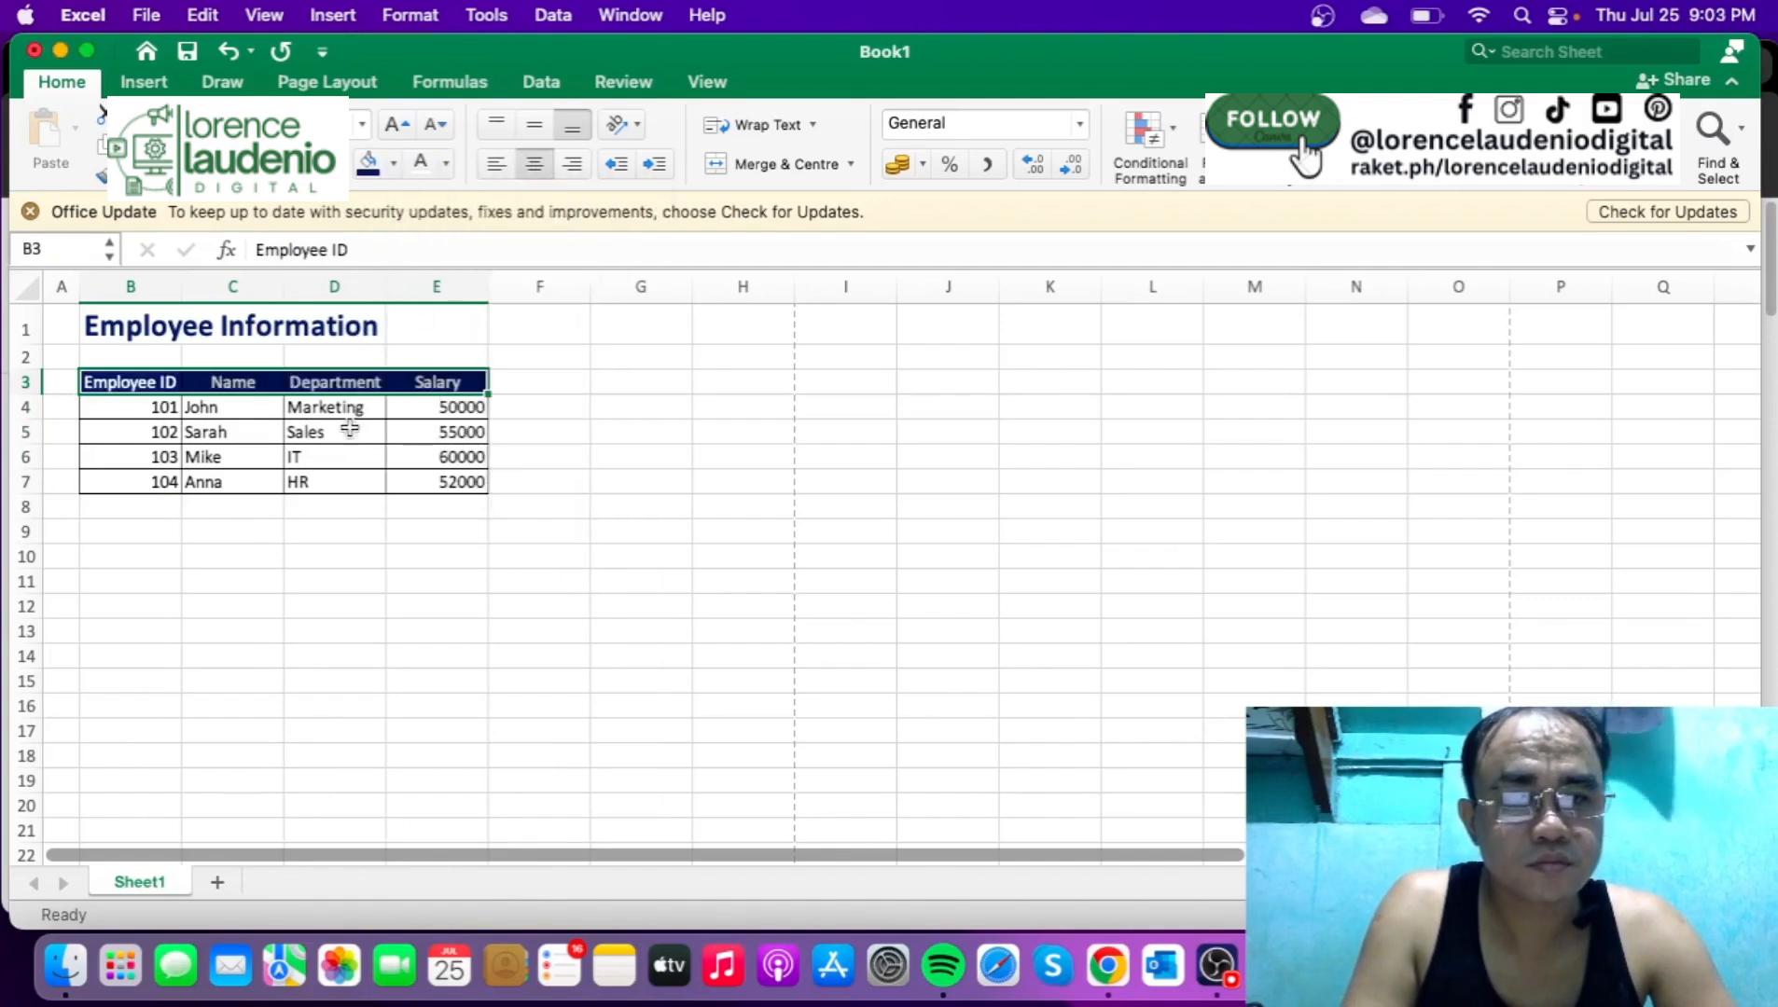
- Adjust the widths of table columns B to E to suit their contents and reduce the height of row 2
double_click(183, 288)
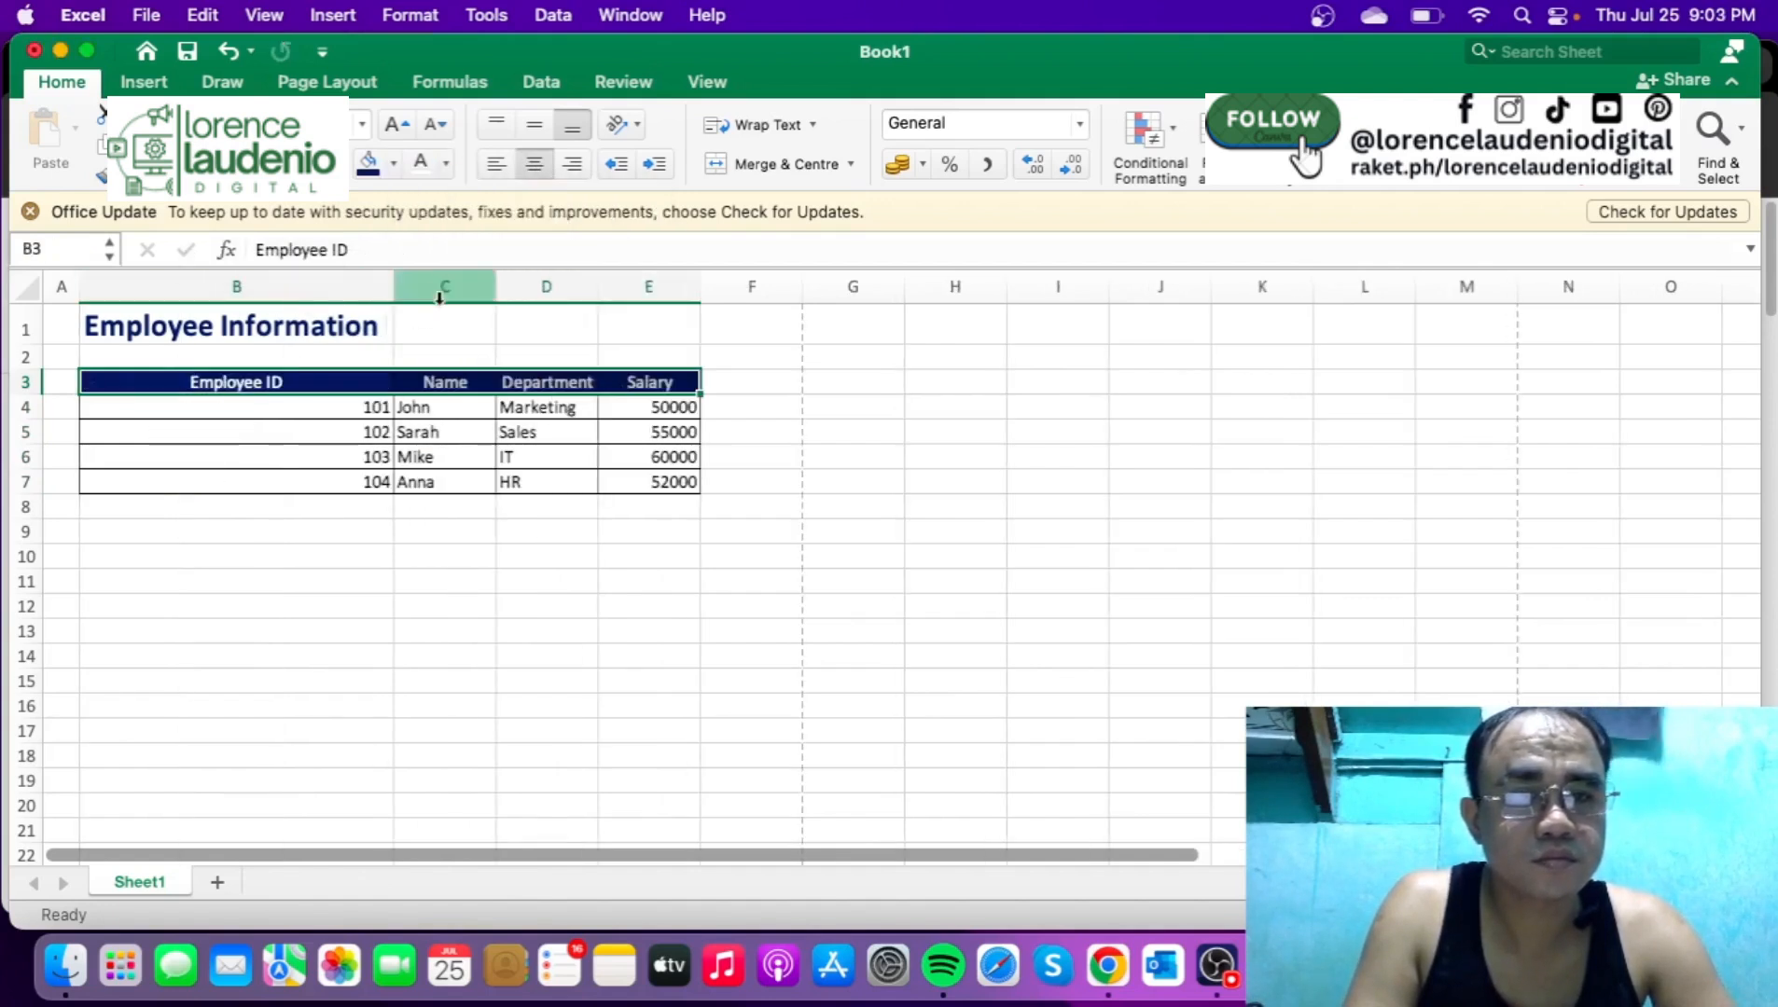
left_click_drag(392, 285, 453, 287)
left_click(639, 512)
left_click_drag(34, 371, 34, 362)
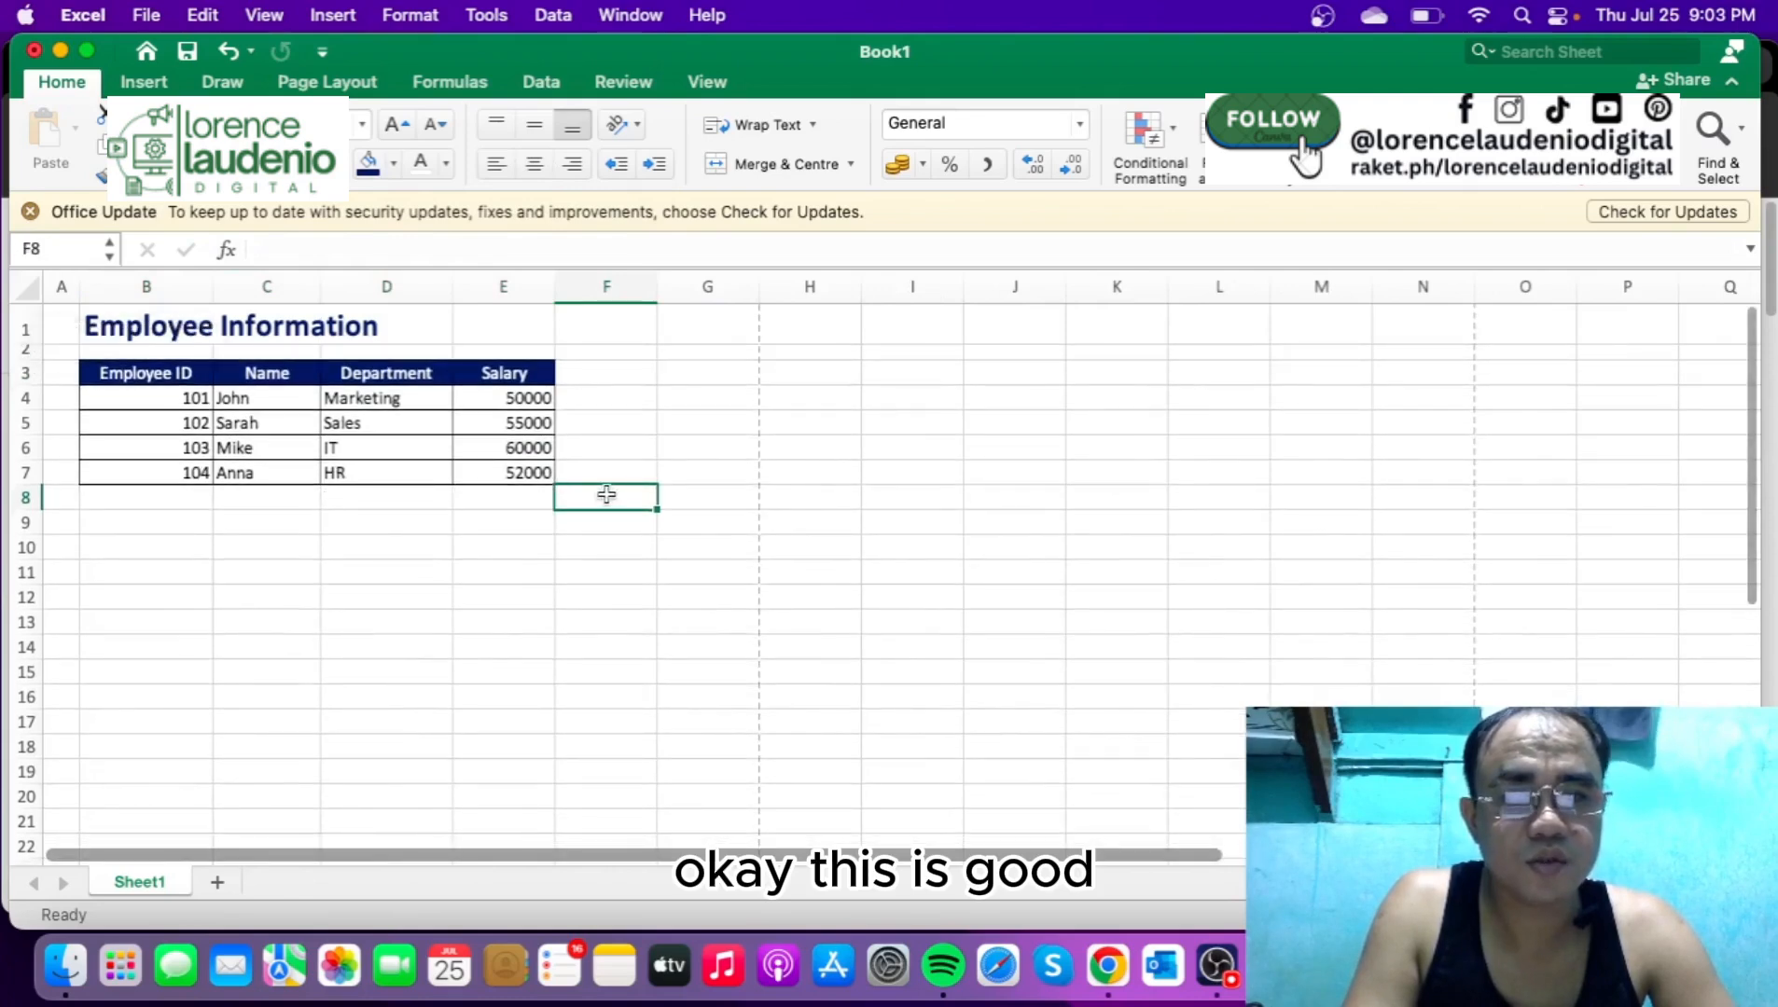
- Hide the sheet's gridlines and set the width of column F to 5
left_click(709, 78)
left_click(304, 164)
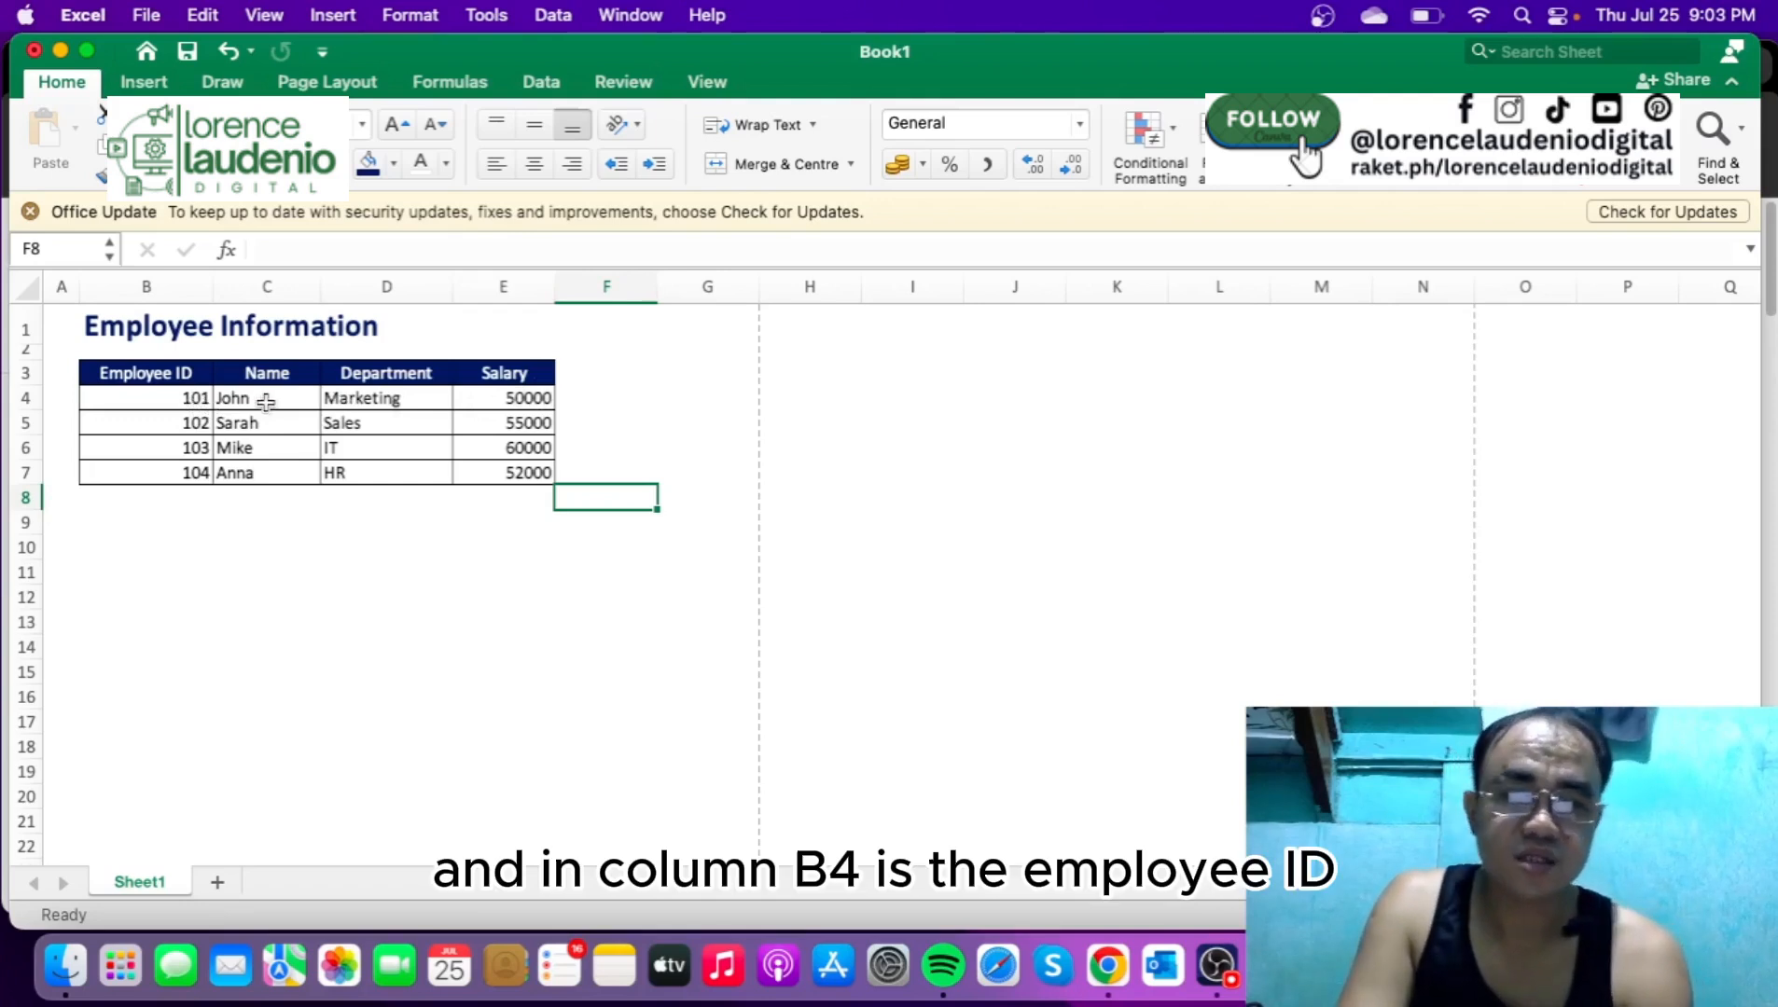
left_click(607, 286)
right_click(621, 285)
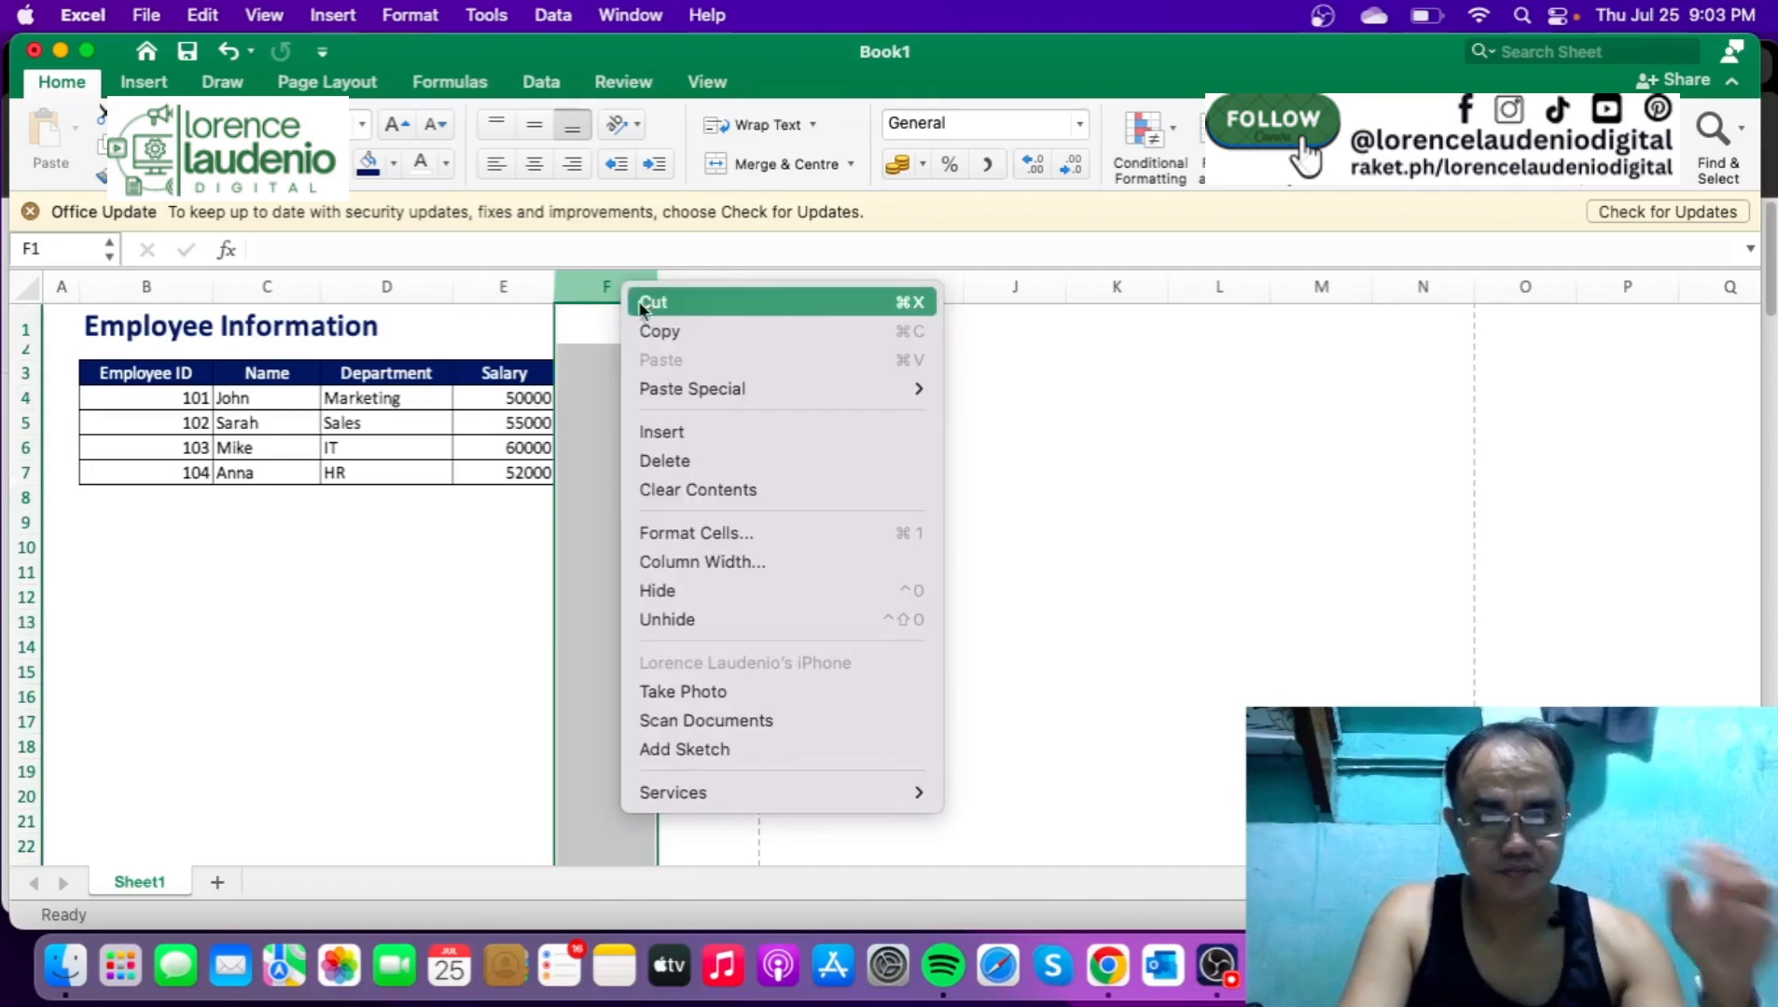
left_click(721, 563)
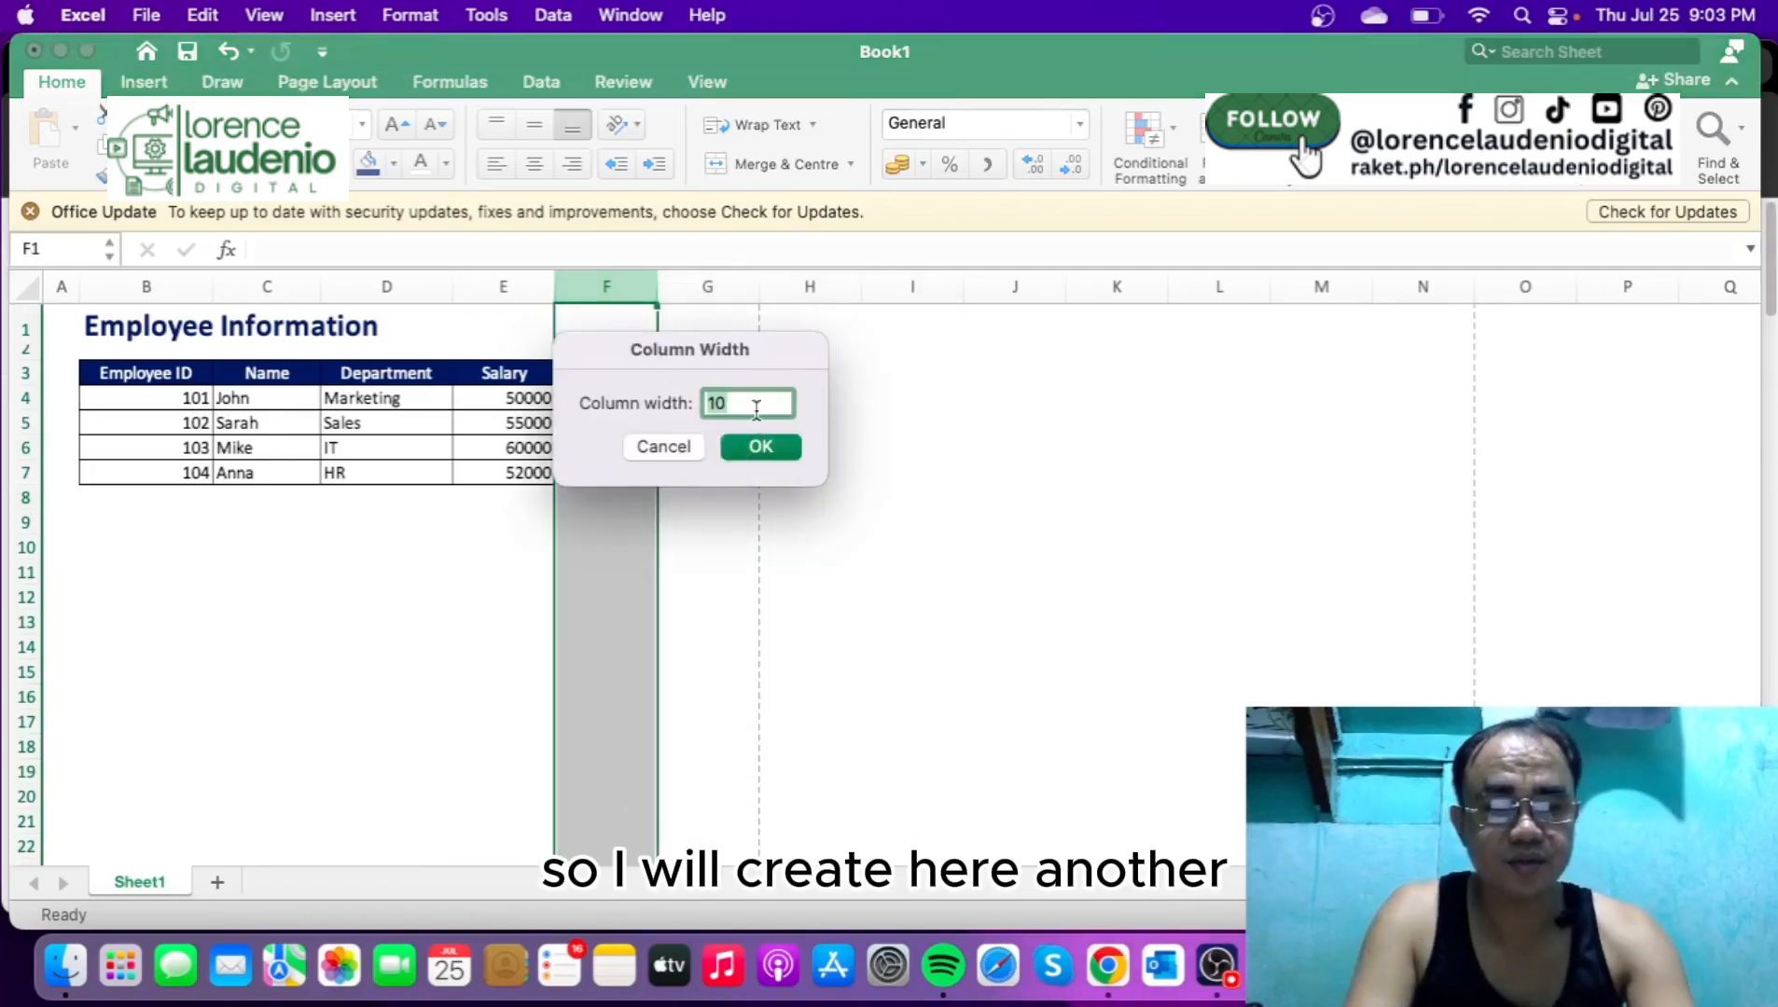
type("5")
key("Return")
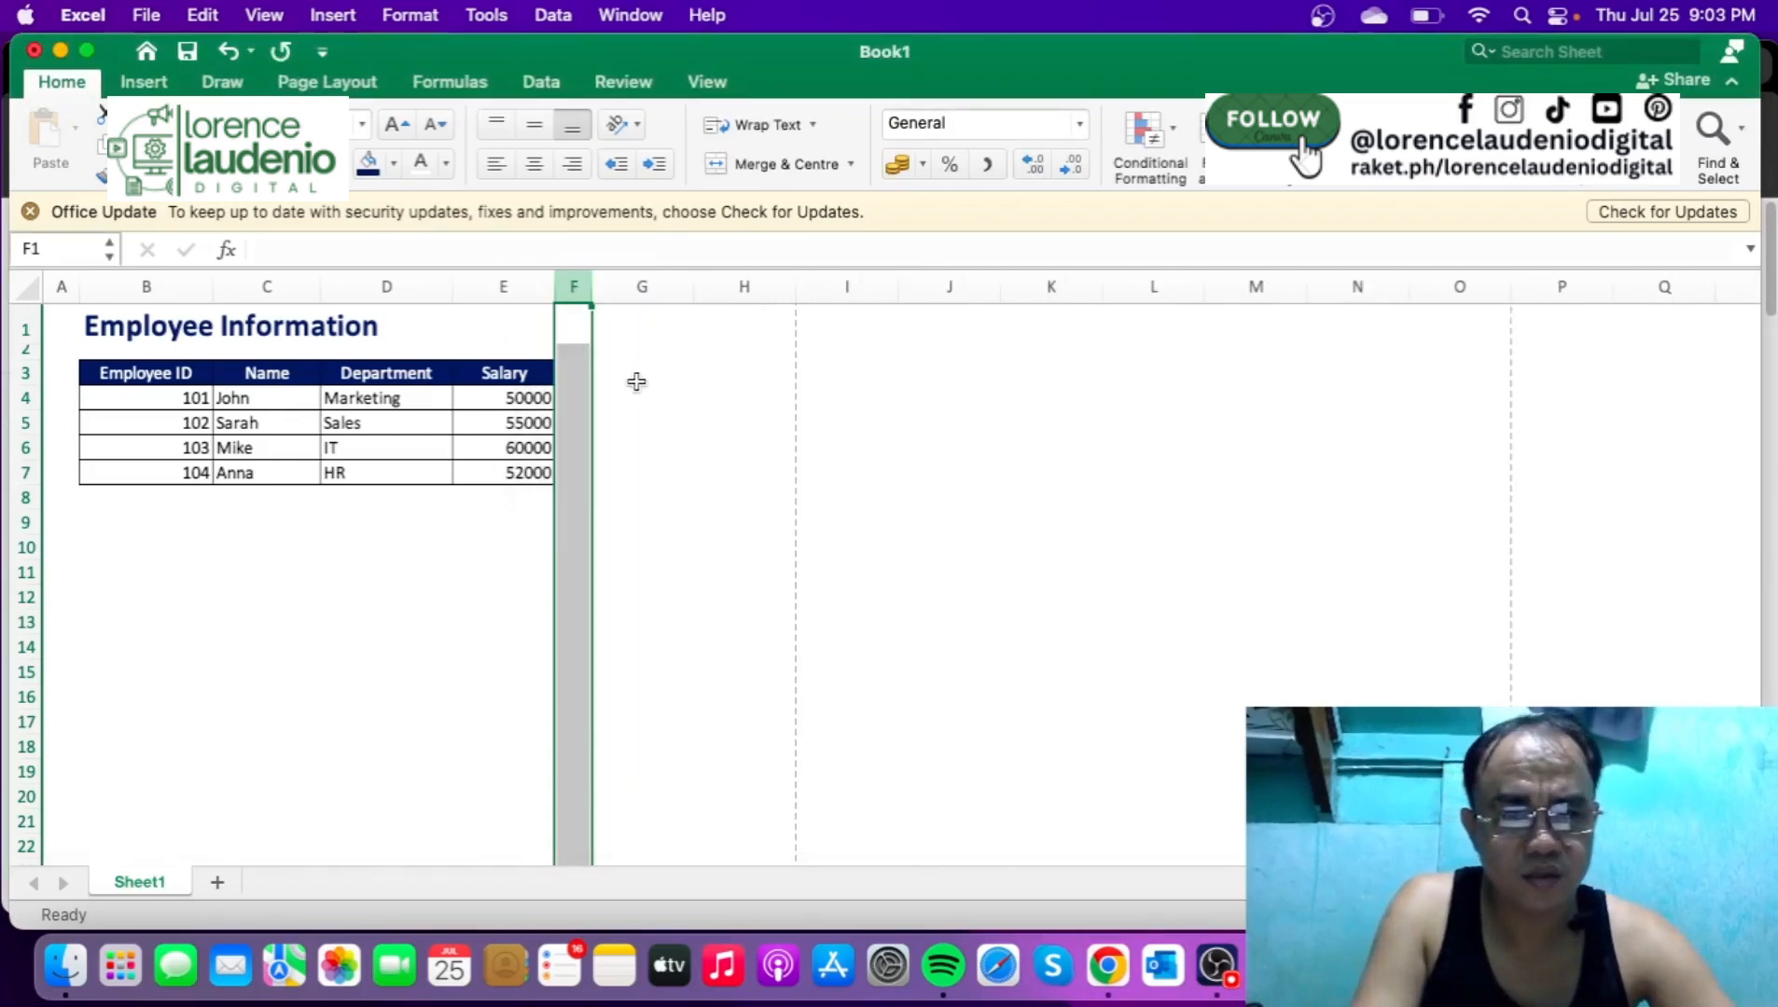
- Enter the header Employee ID in cell G3 for a lookup table beside the employee table
left_click(637, 381)
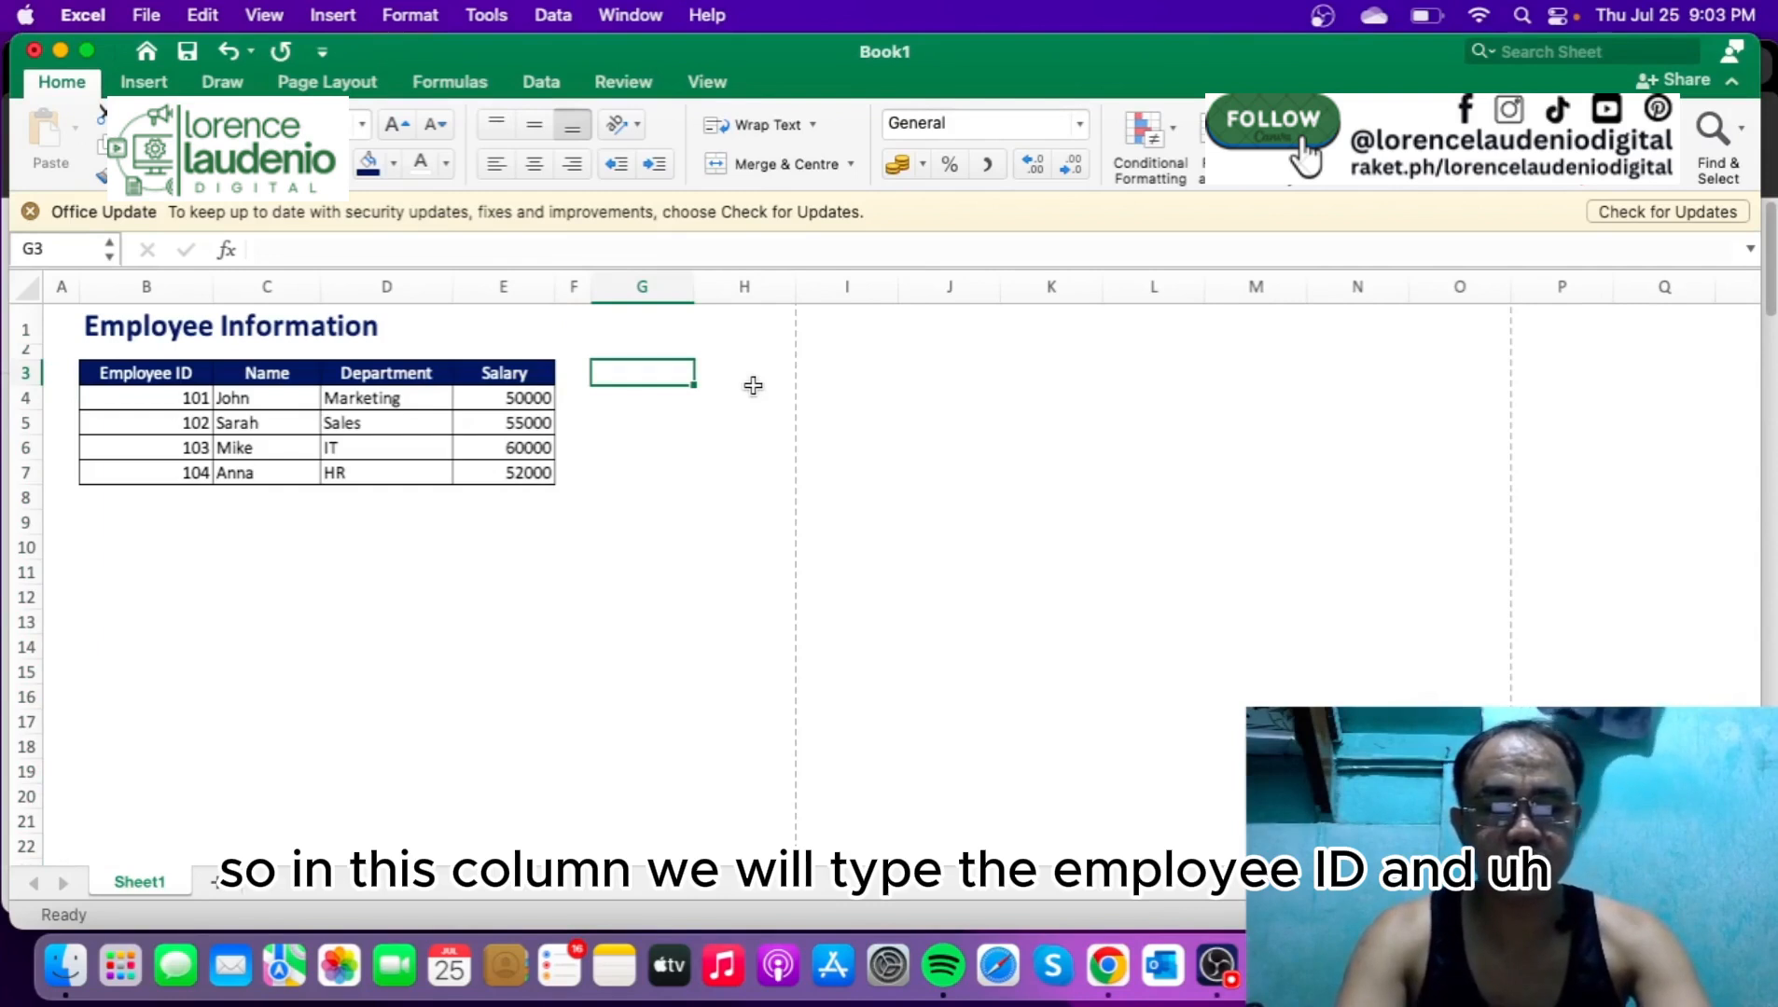
type("Emplo")
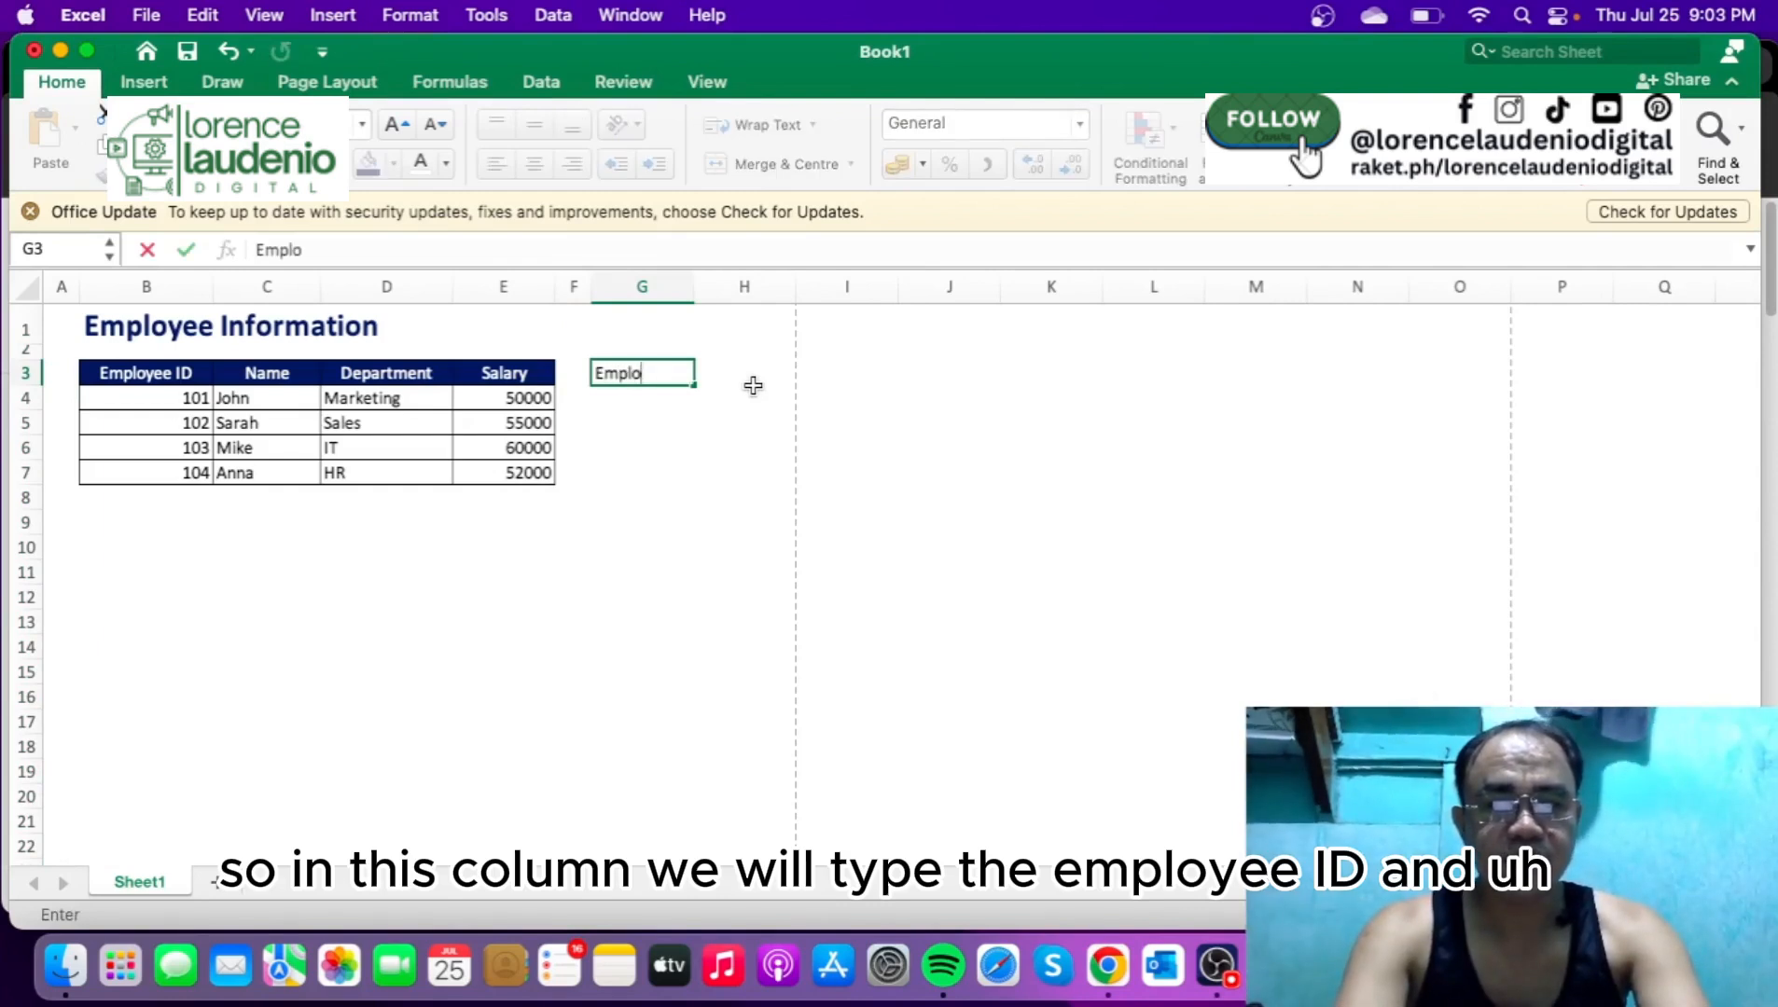
type("yee")
key("ctrl+Return")
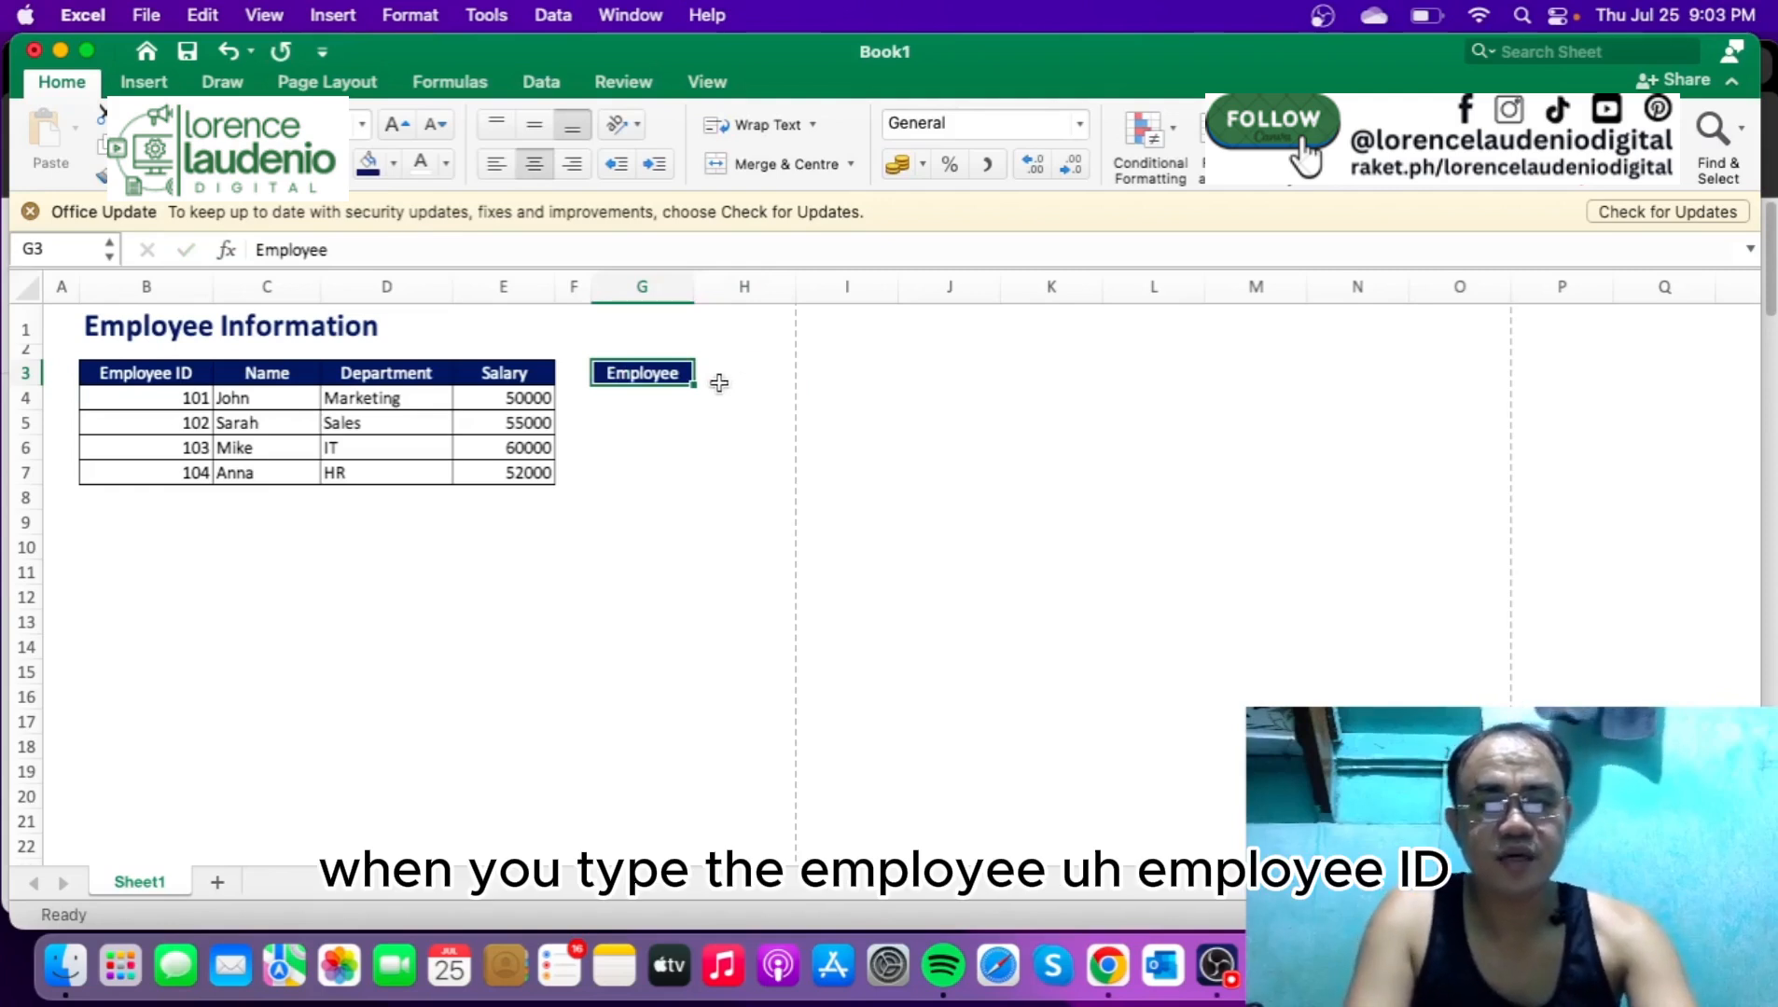
left_click(602, 252)
type("ID")
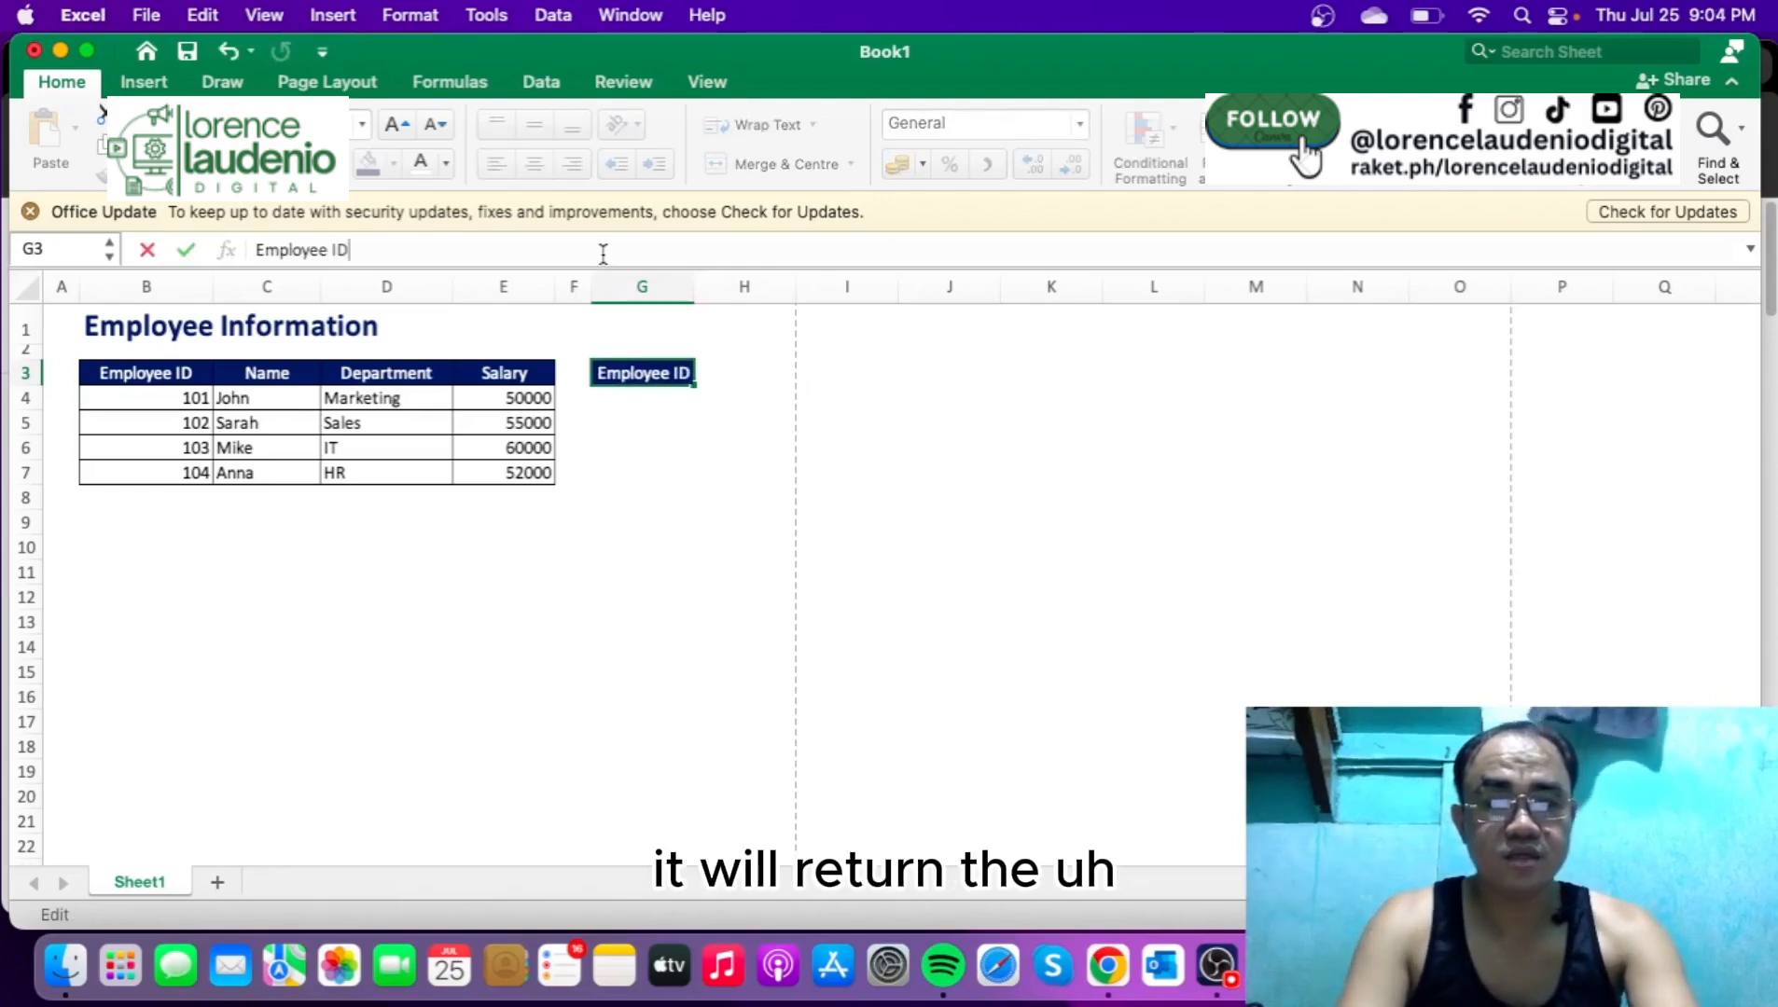
key("Tab")
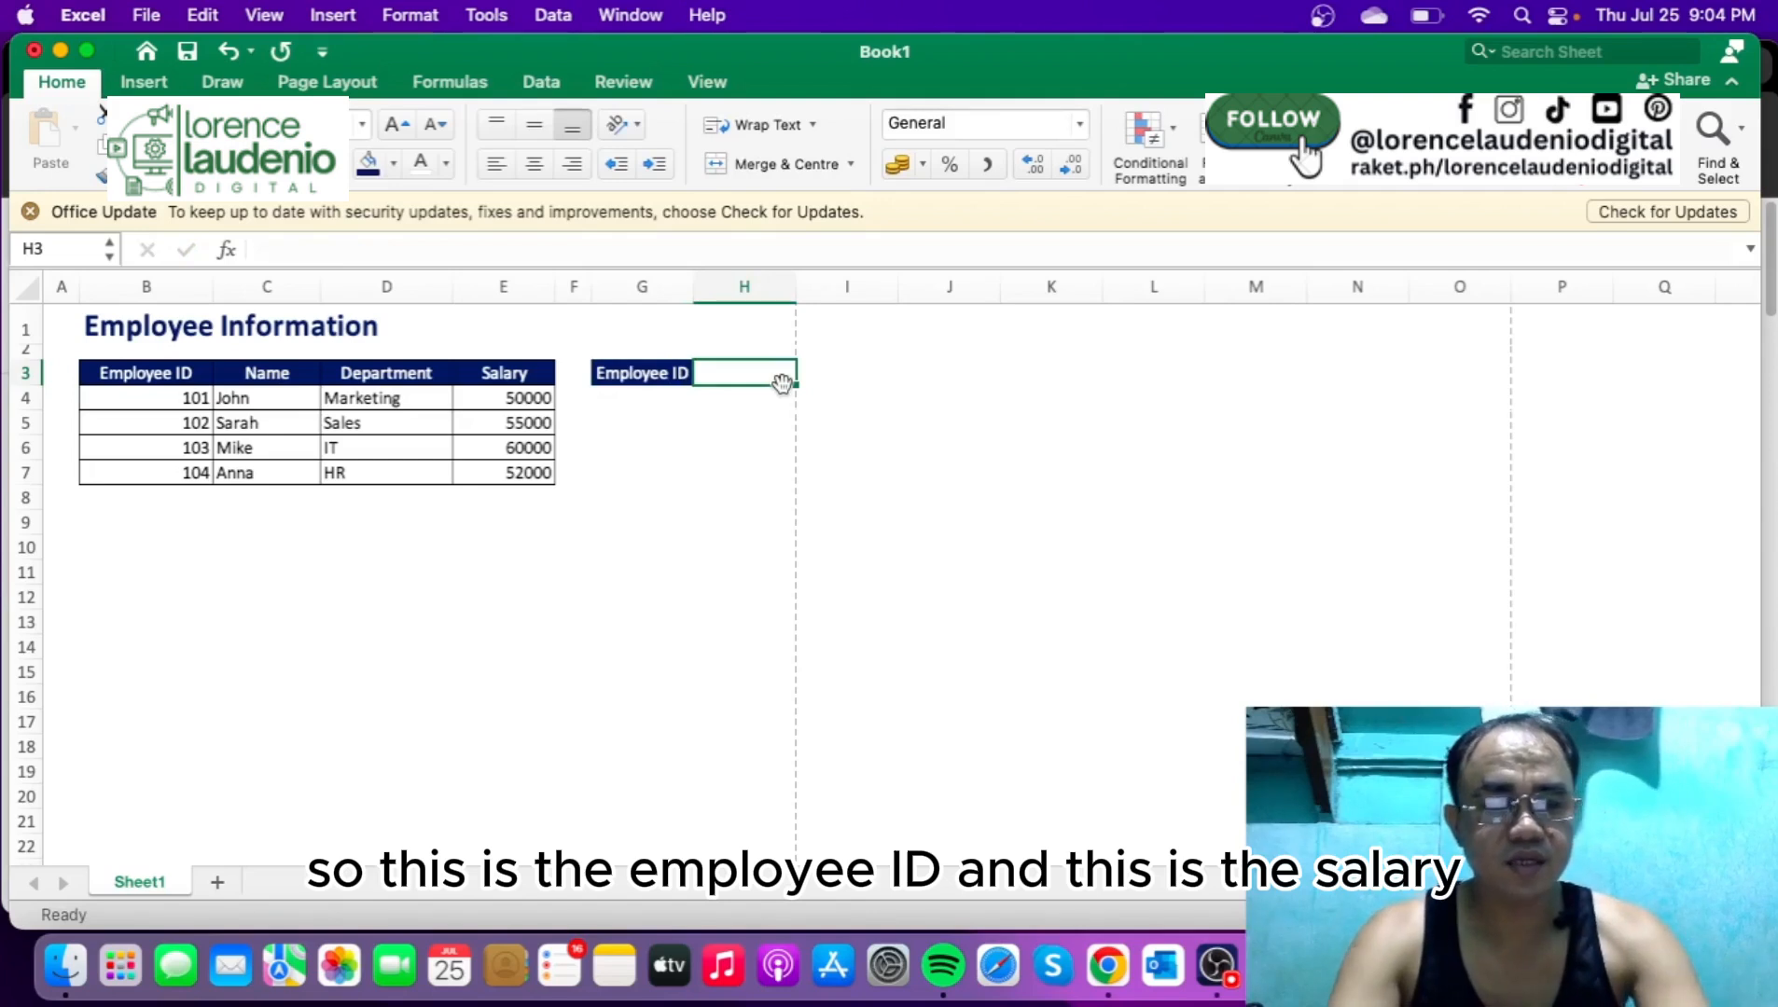
- Enter the header Salary in cell H3 and add borders around the cells of G3:H4
type("Salary")
key("Return")
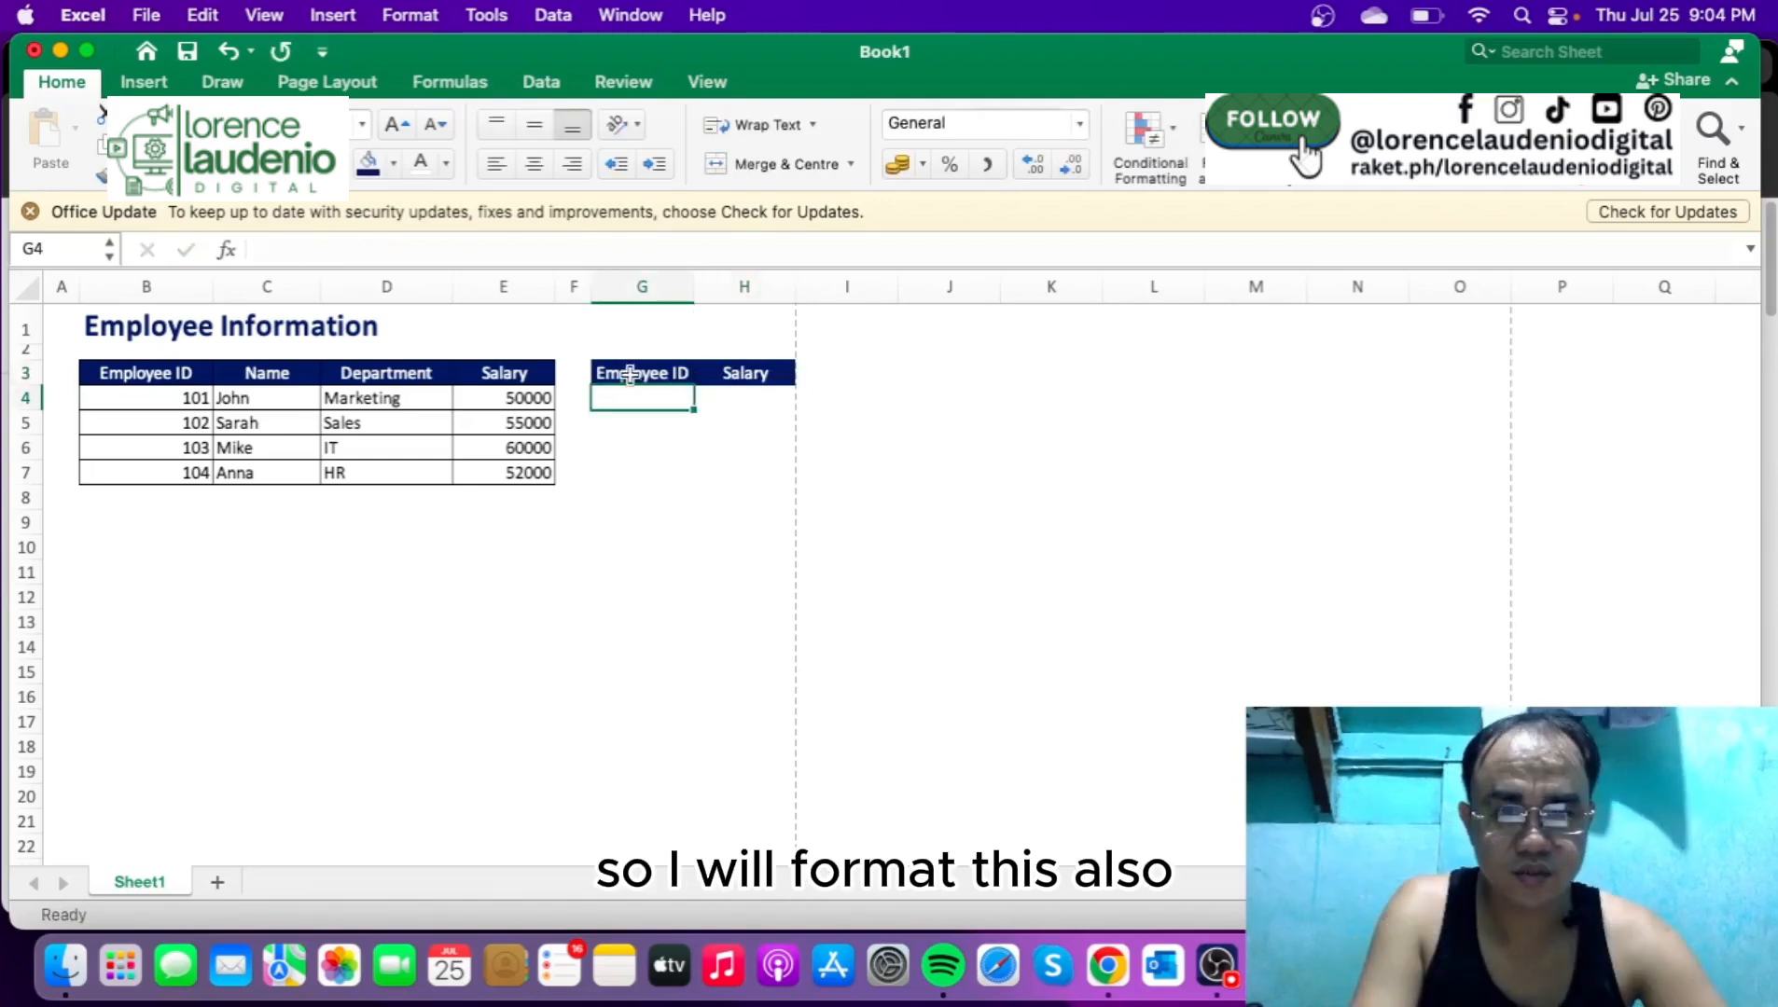
left_click_drag(631, 374, 745, 399)
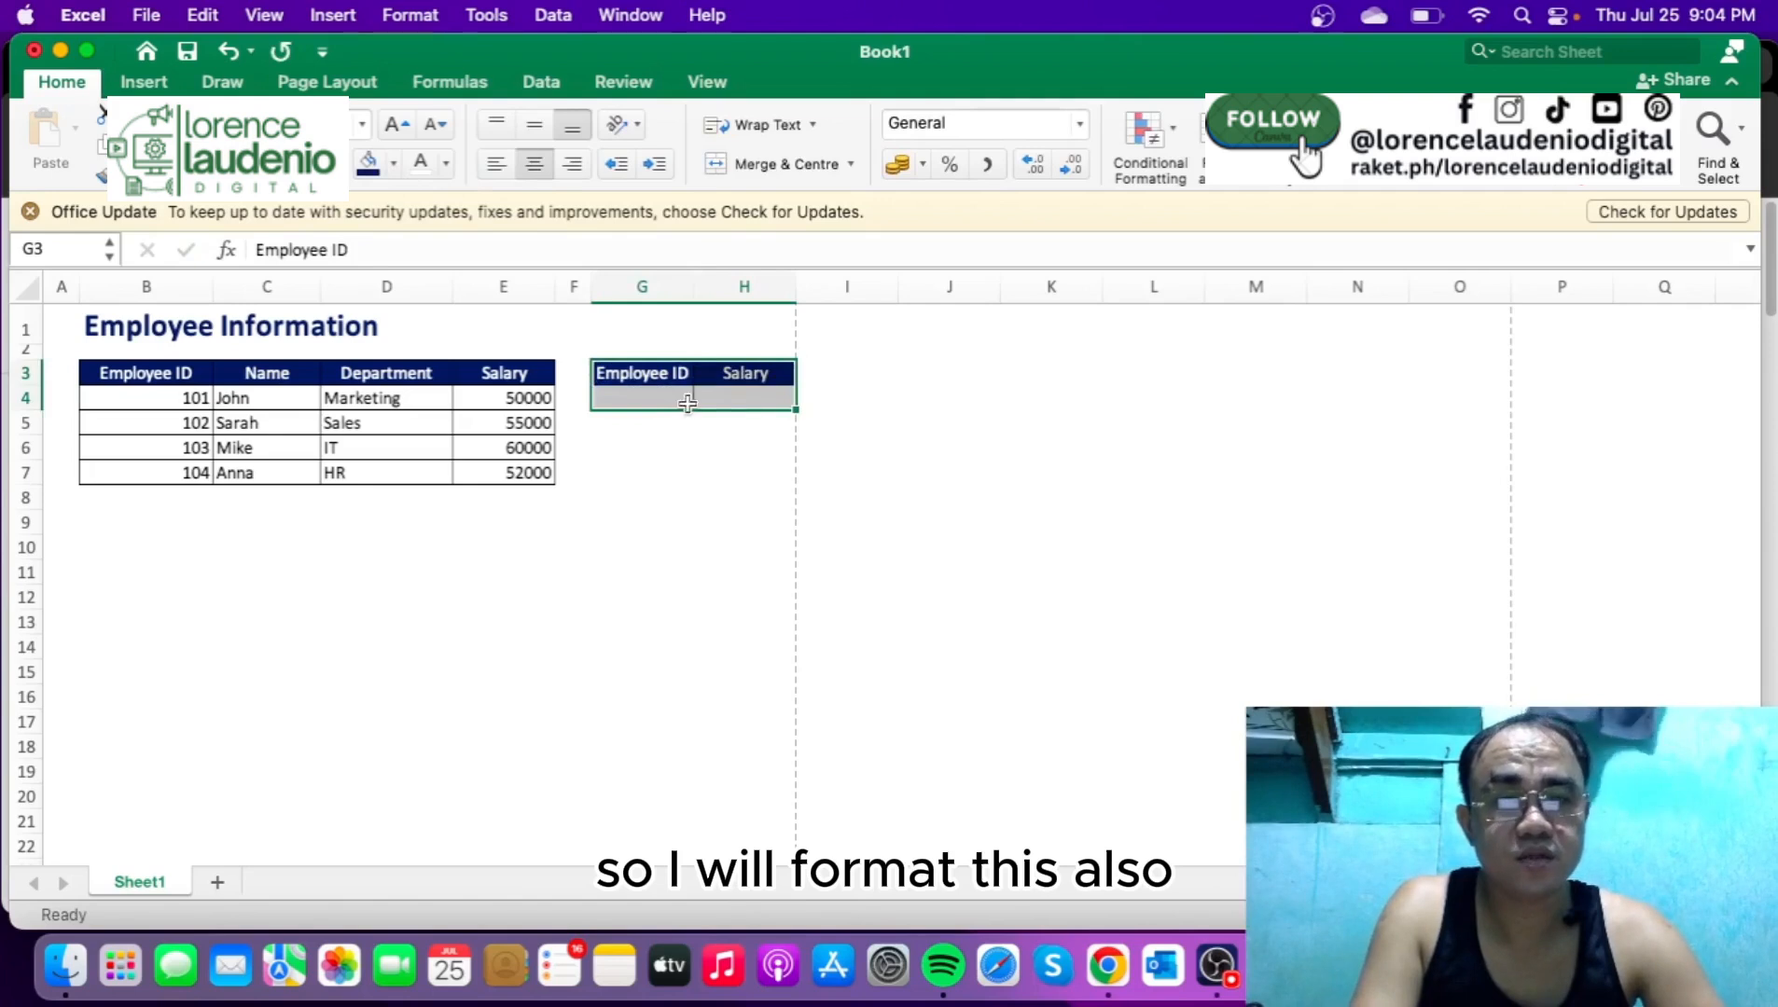
left_click(688, 403)
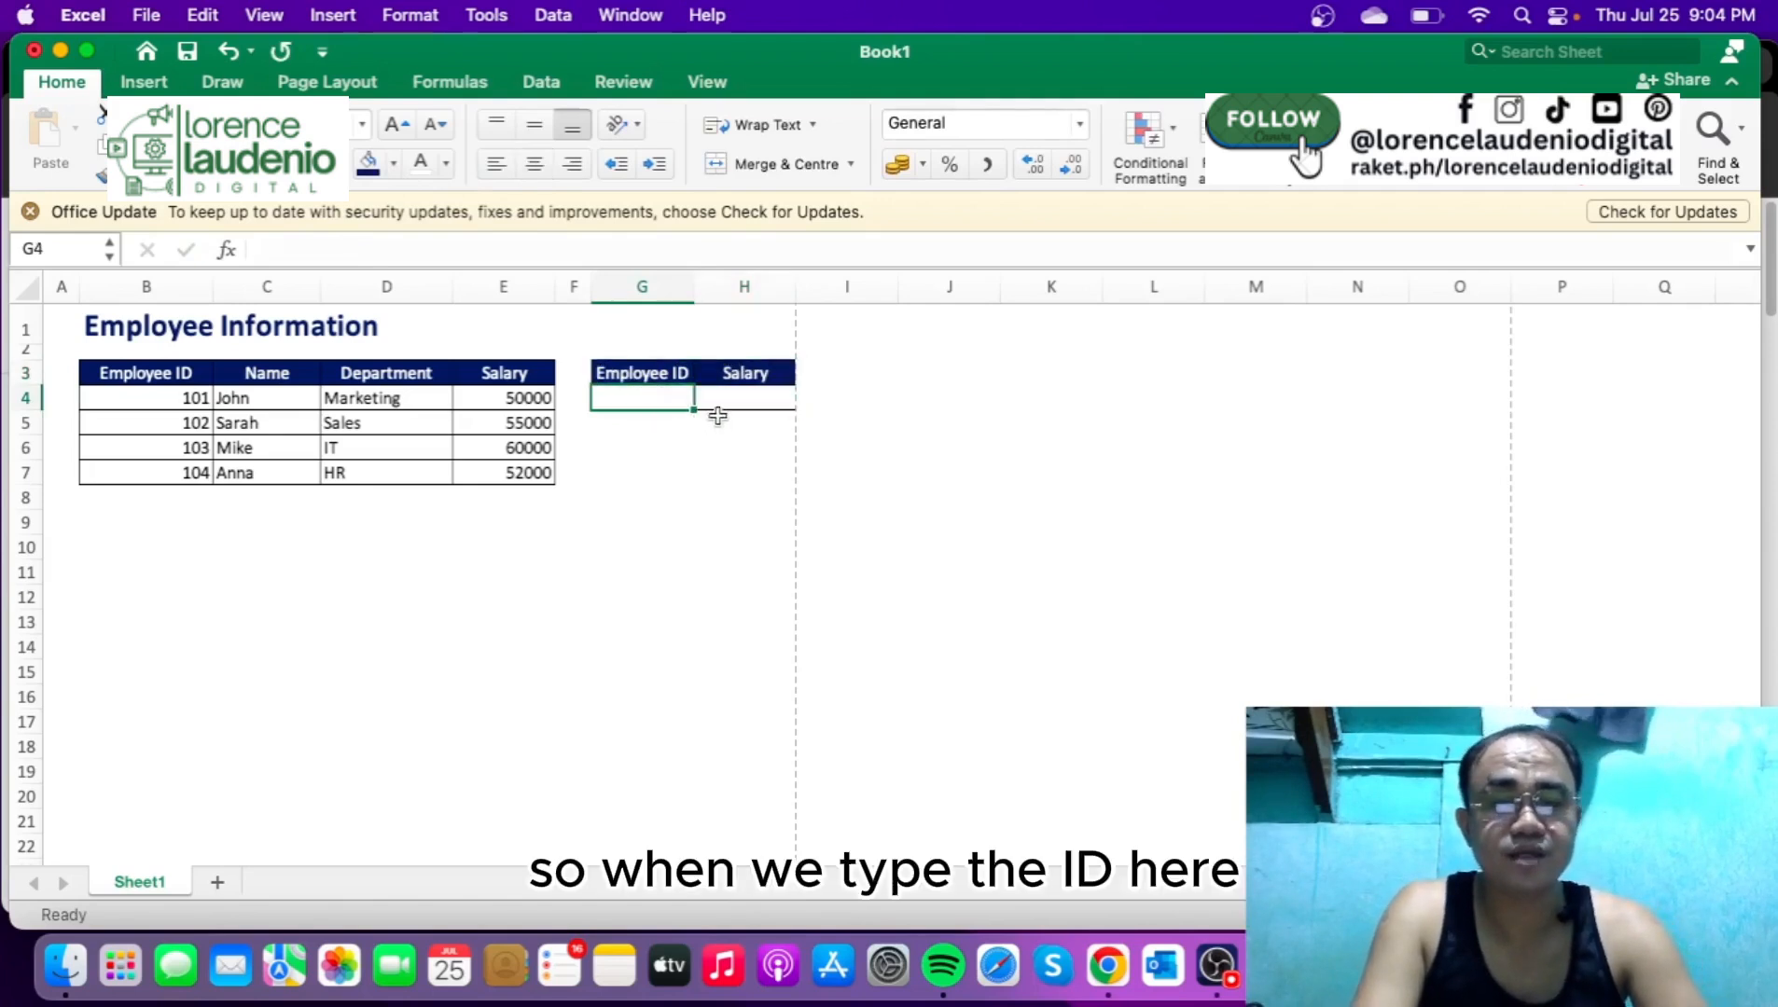
- Enter the formula =VLOOKUP(G4,B3:E7,4,FALSE) in cell H4 to look up the salary by employee ID with an exact match
left_click(751, 399)
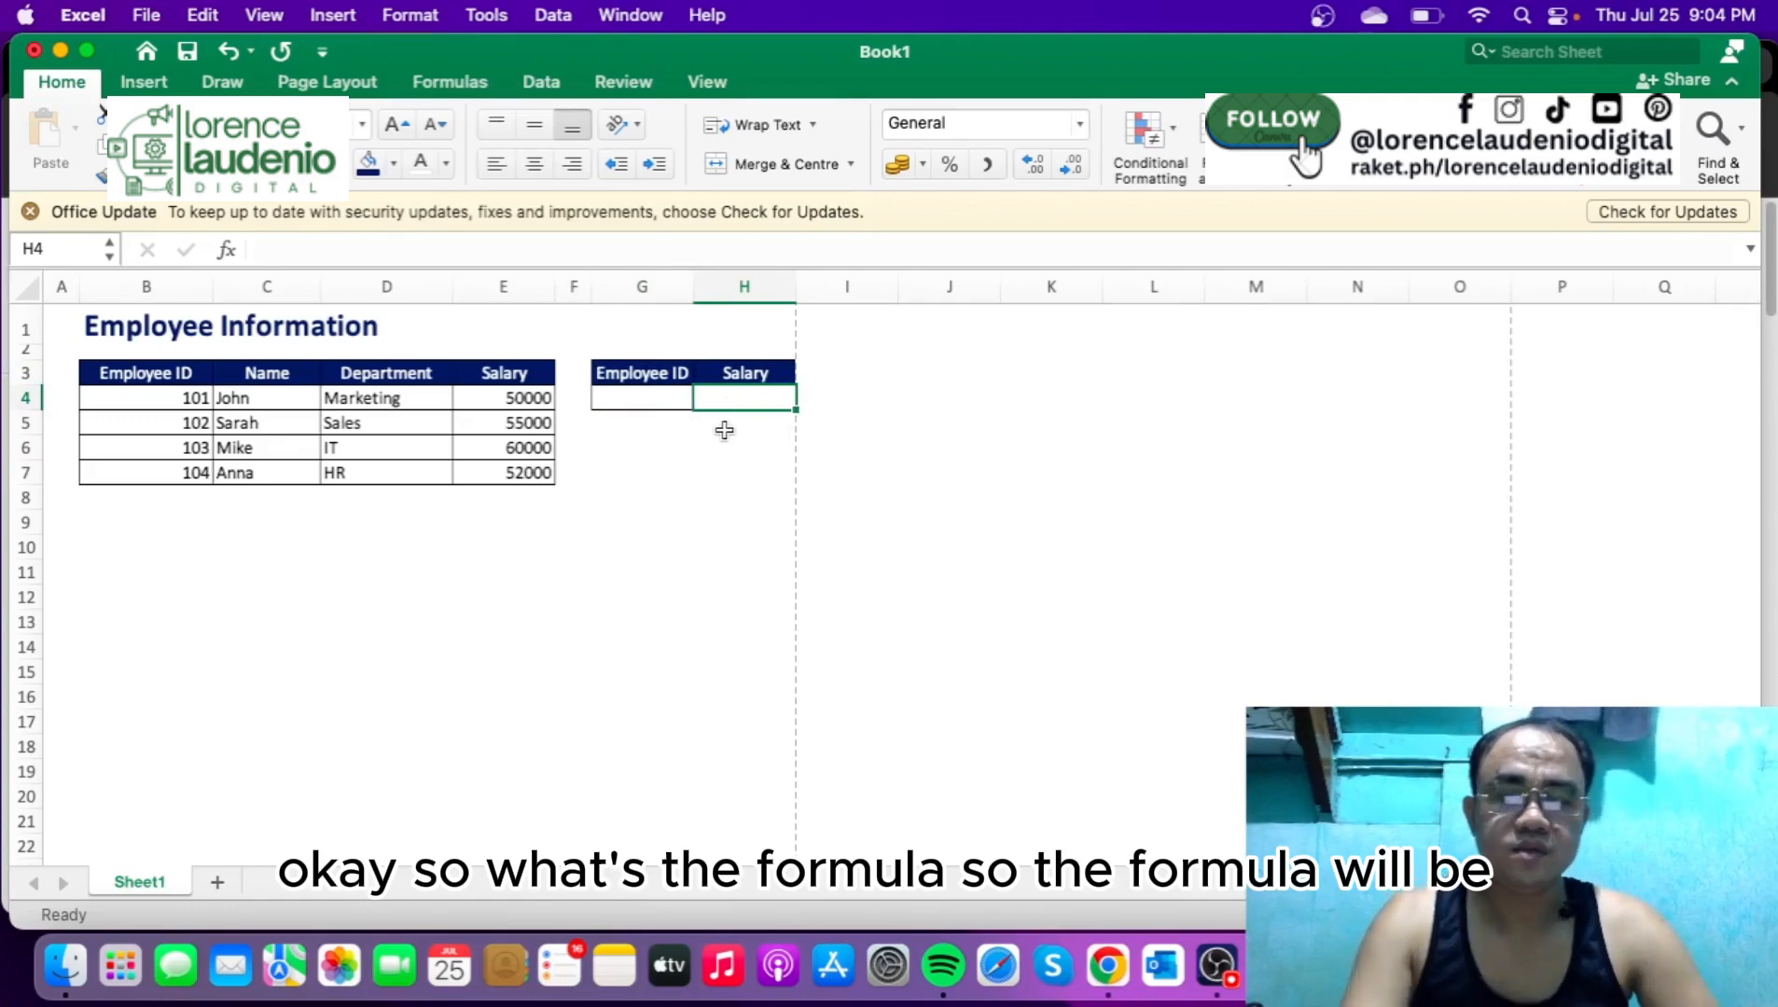
type("=vl")
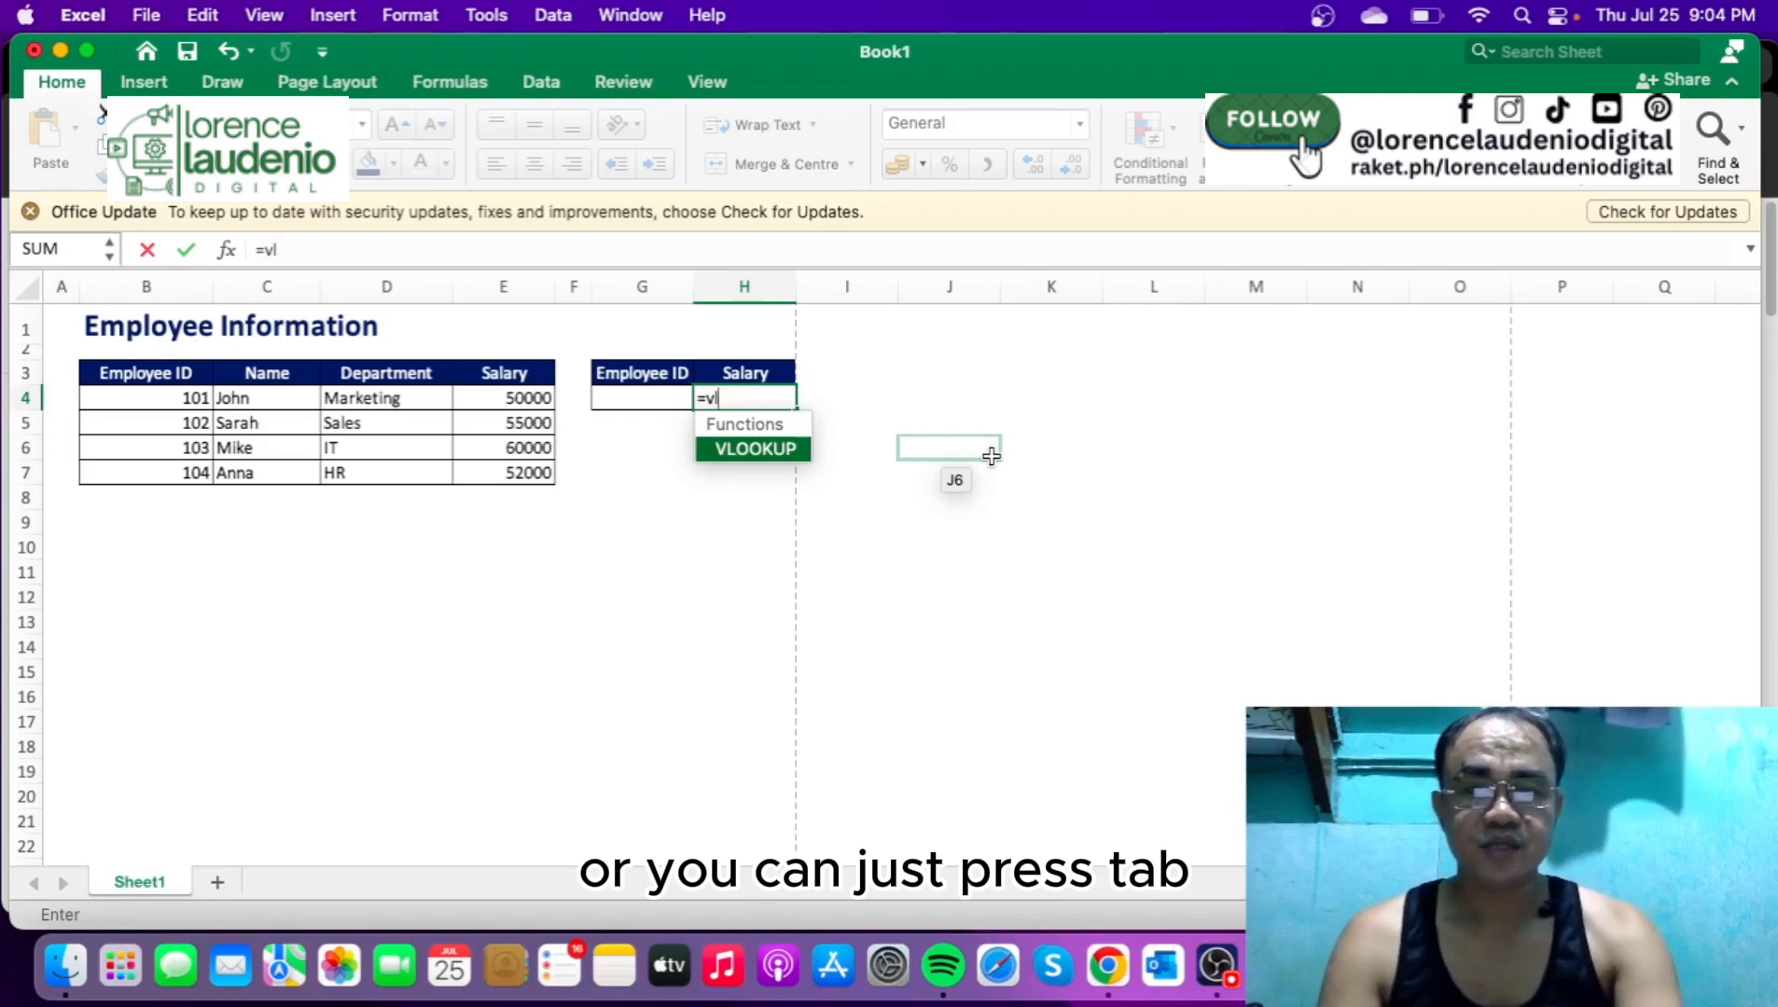
key("Tab")
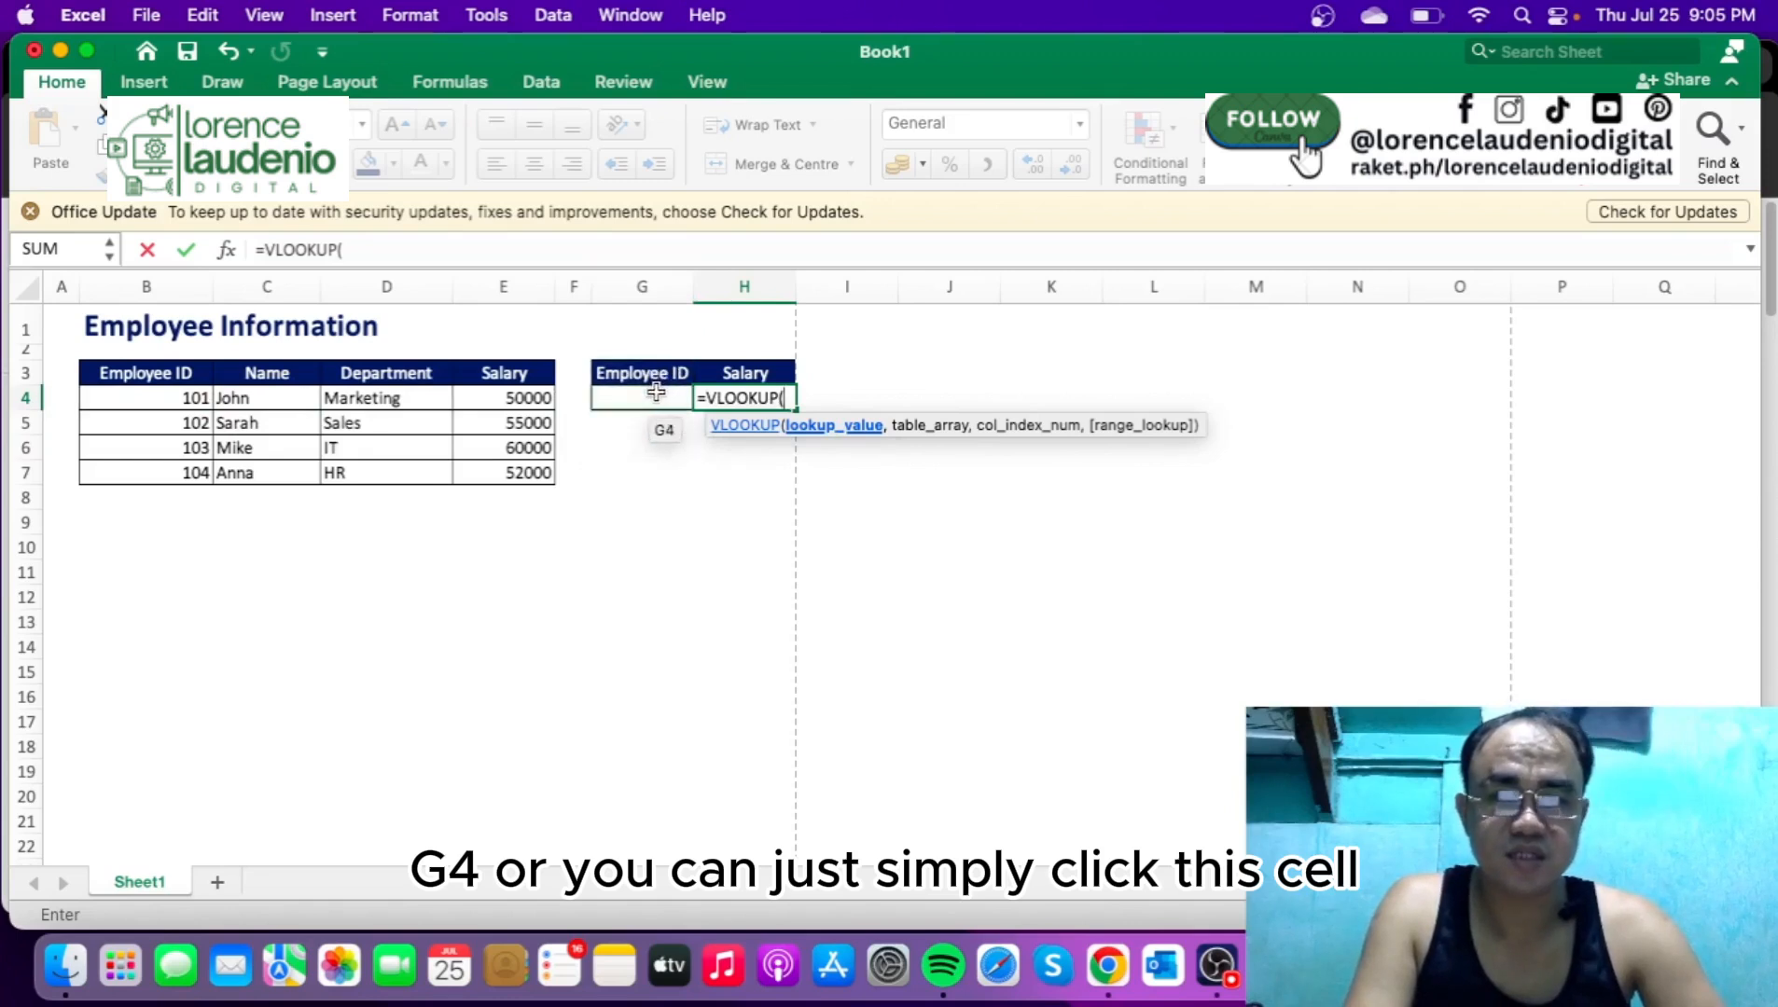
left_click(657, 393)
type(",")
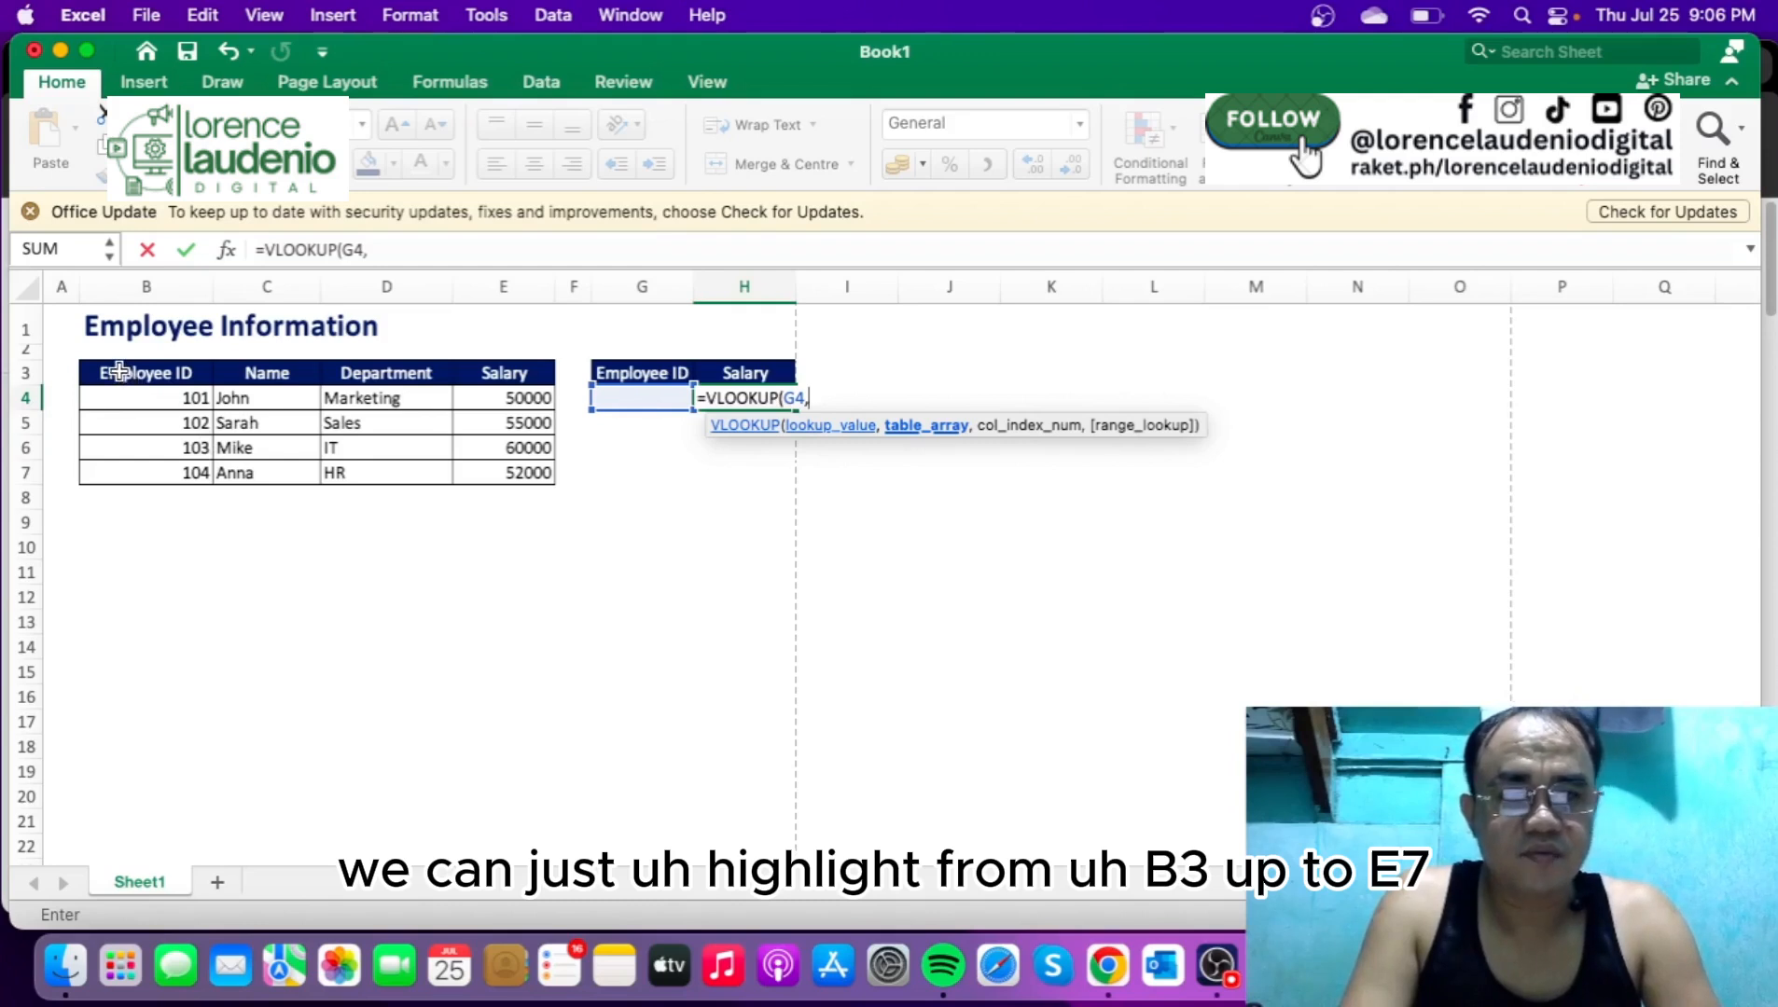
left_click_drag(132, 362, 512, 473)
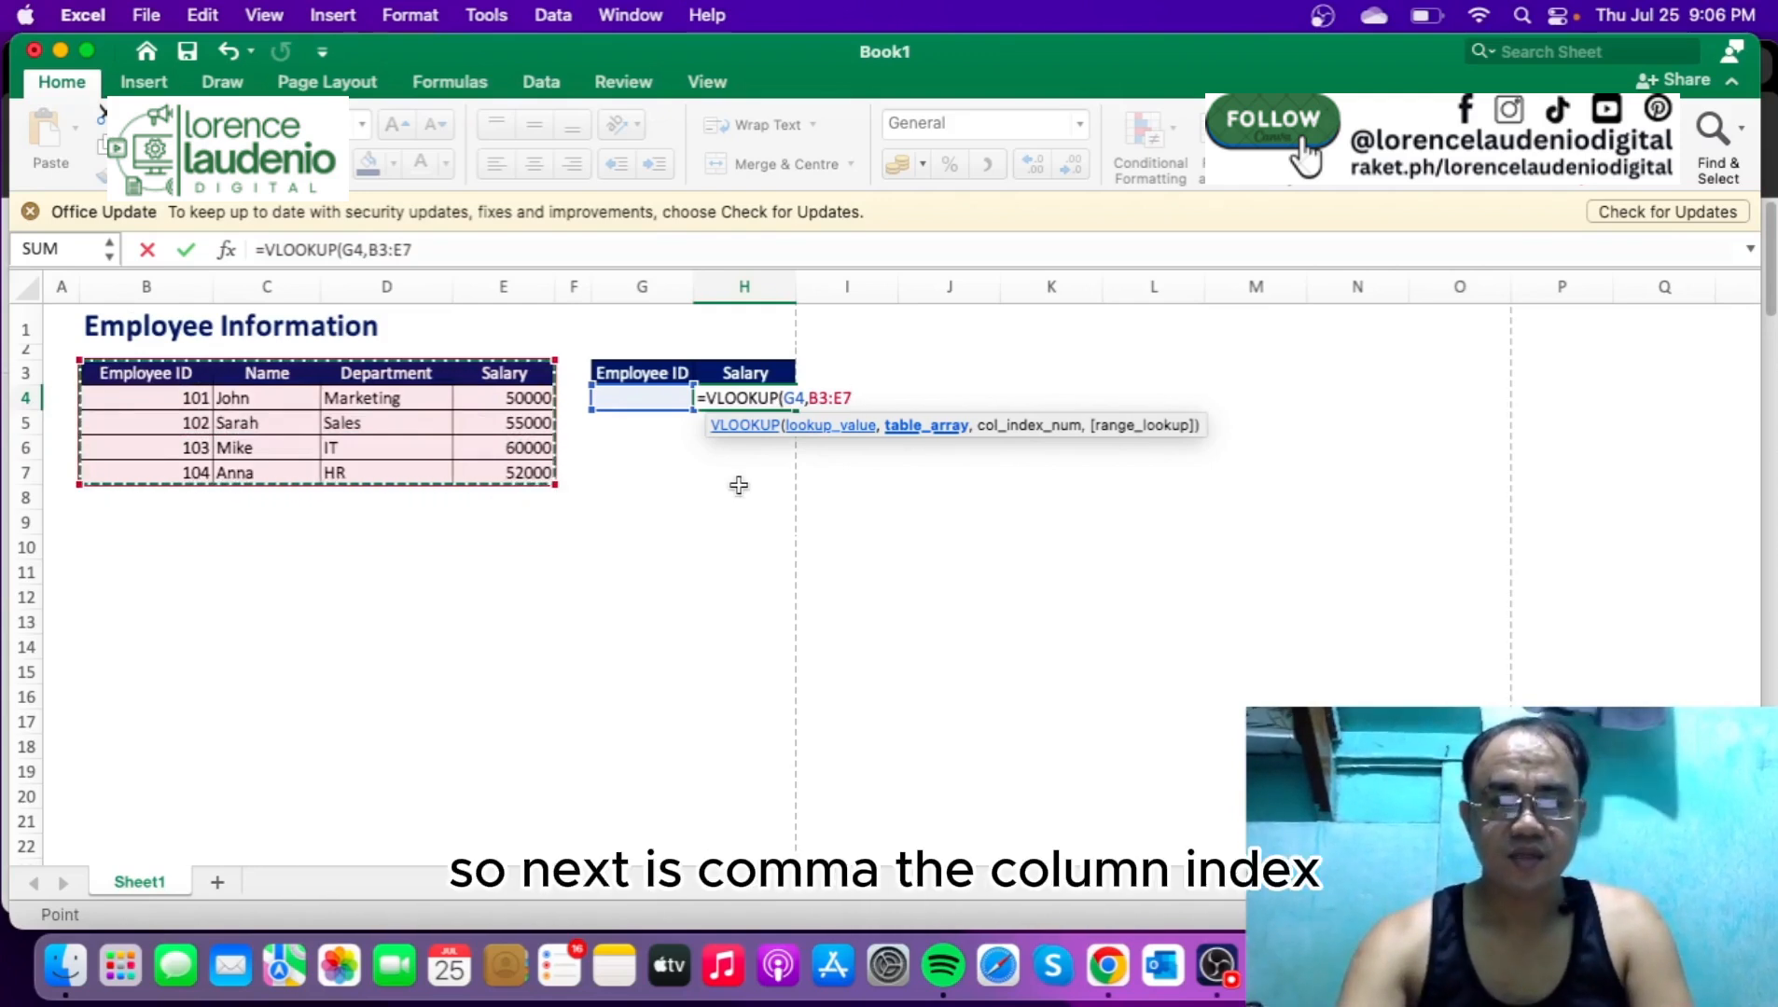
type(",")
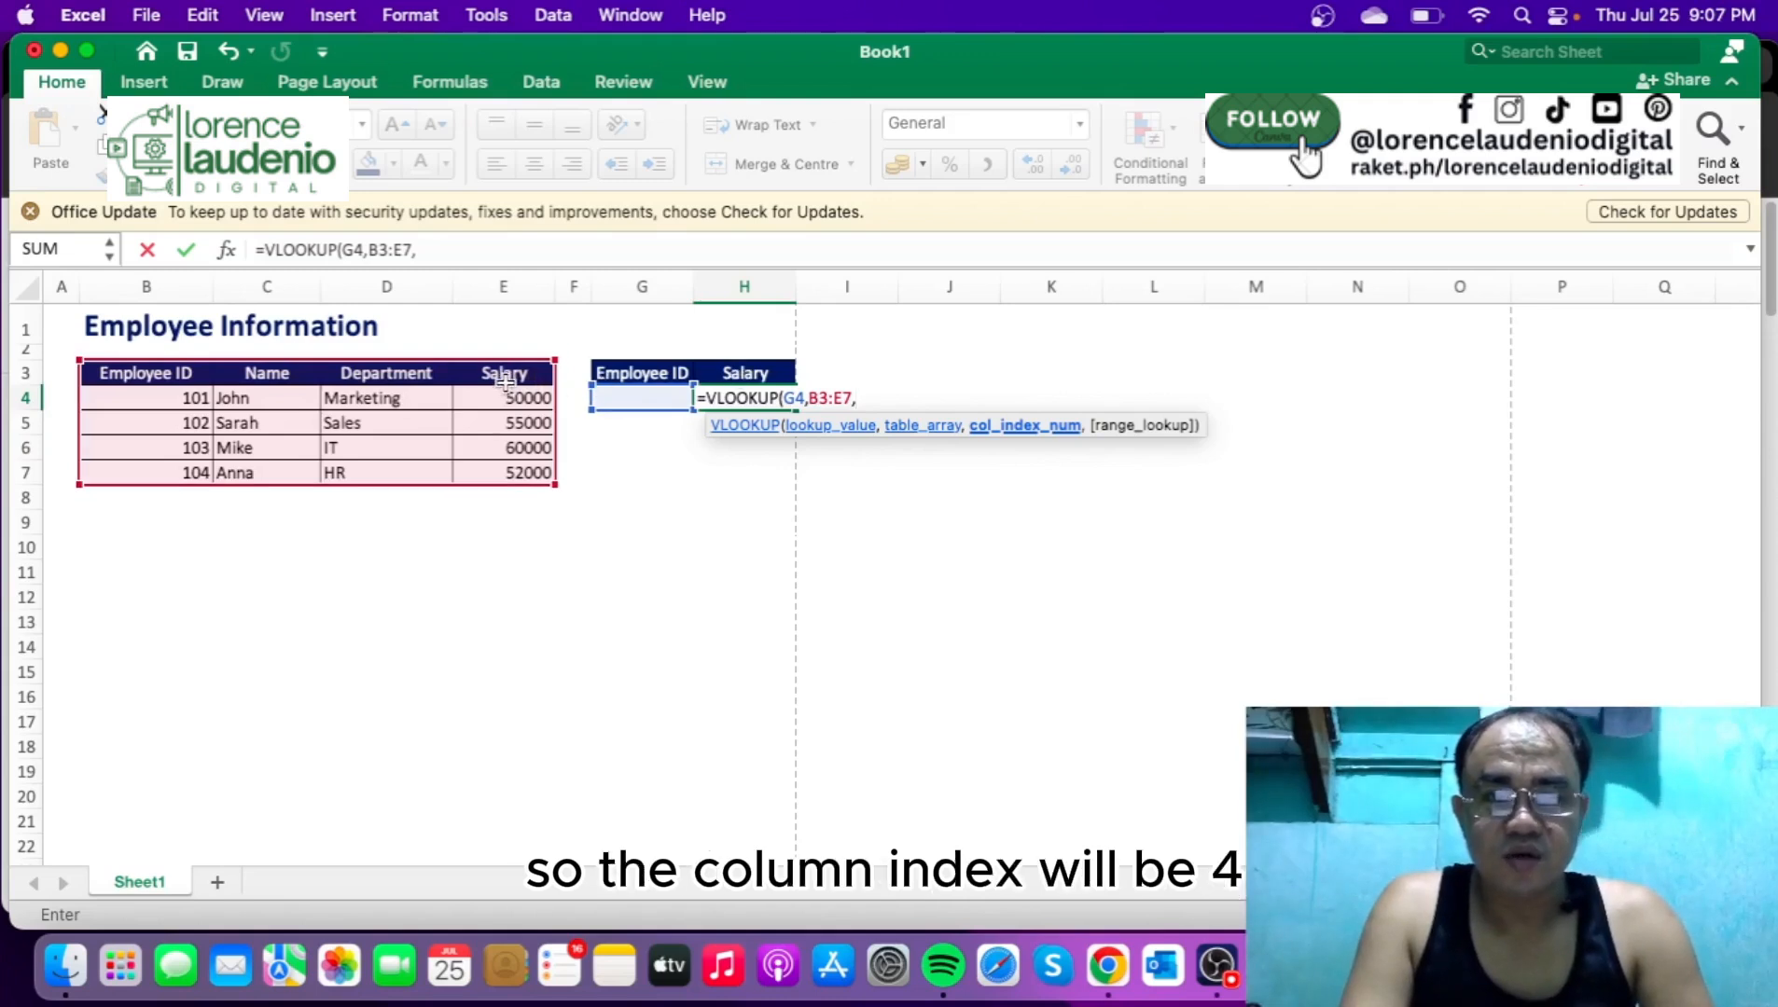
type("4,")
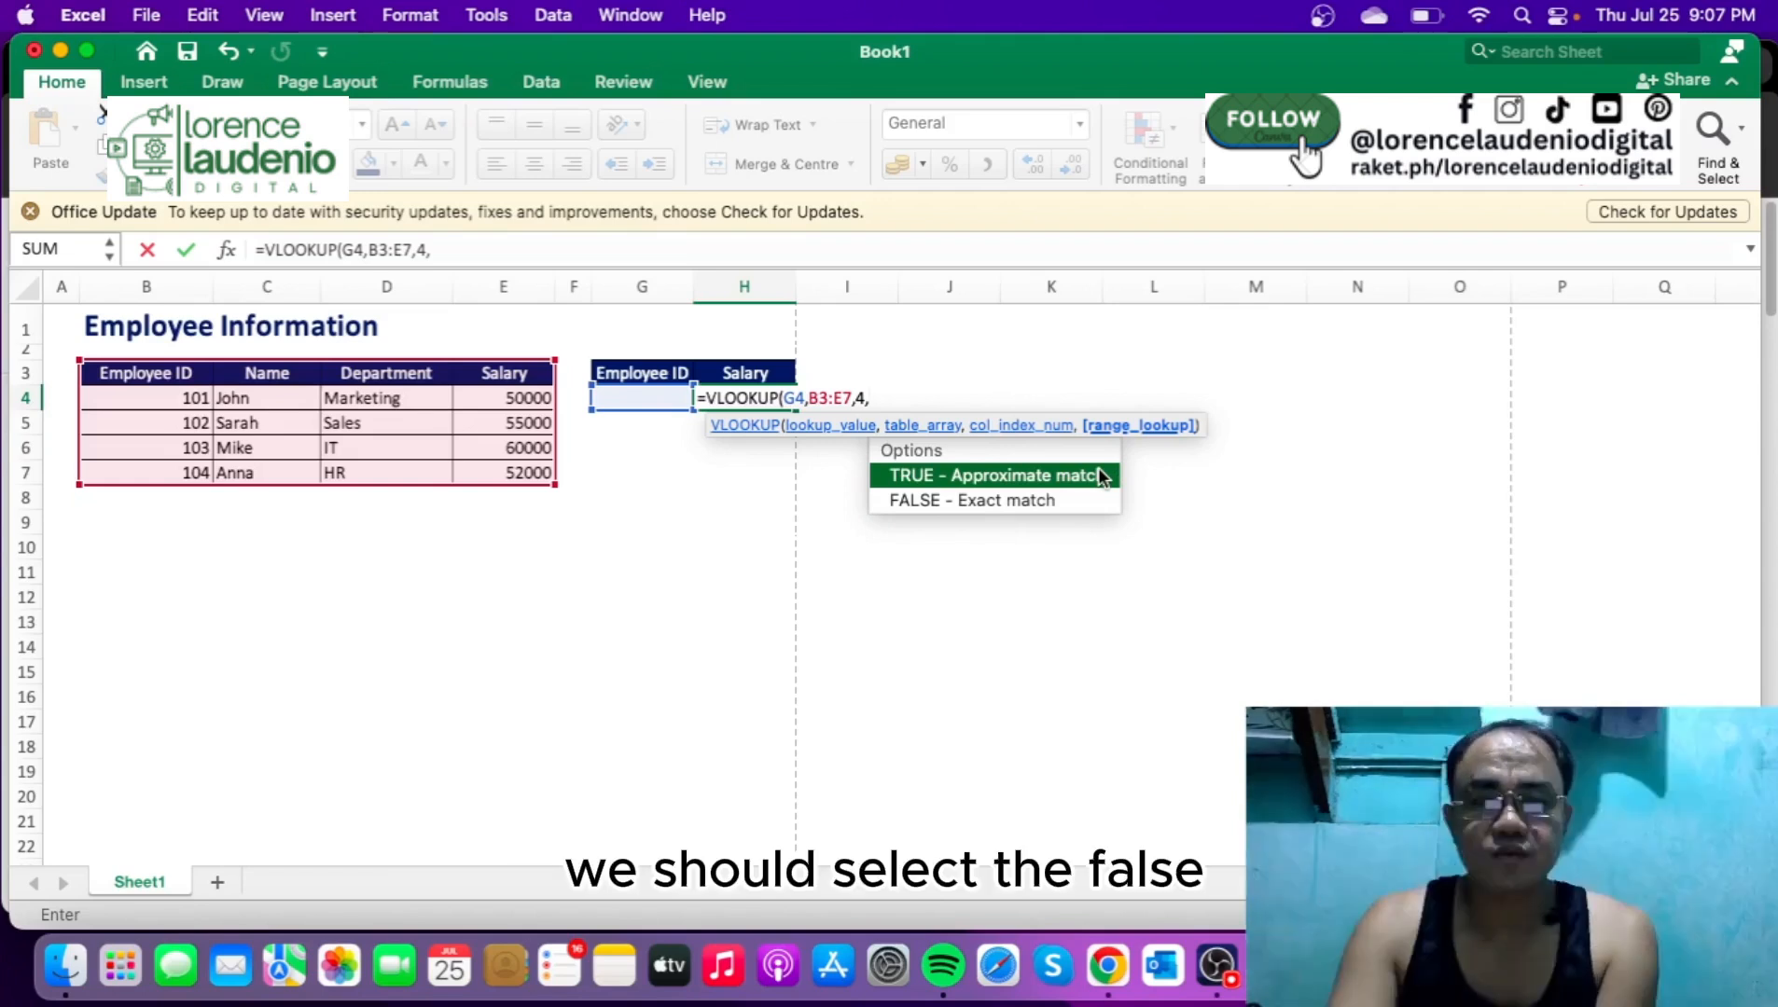
double_click(1051, 505)
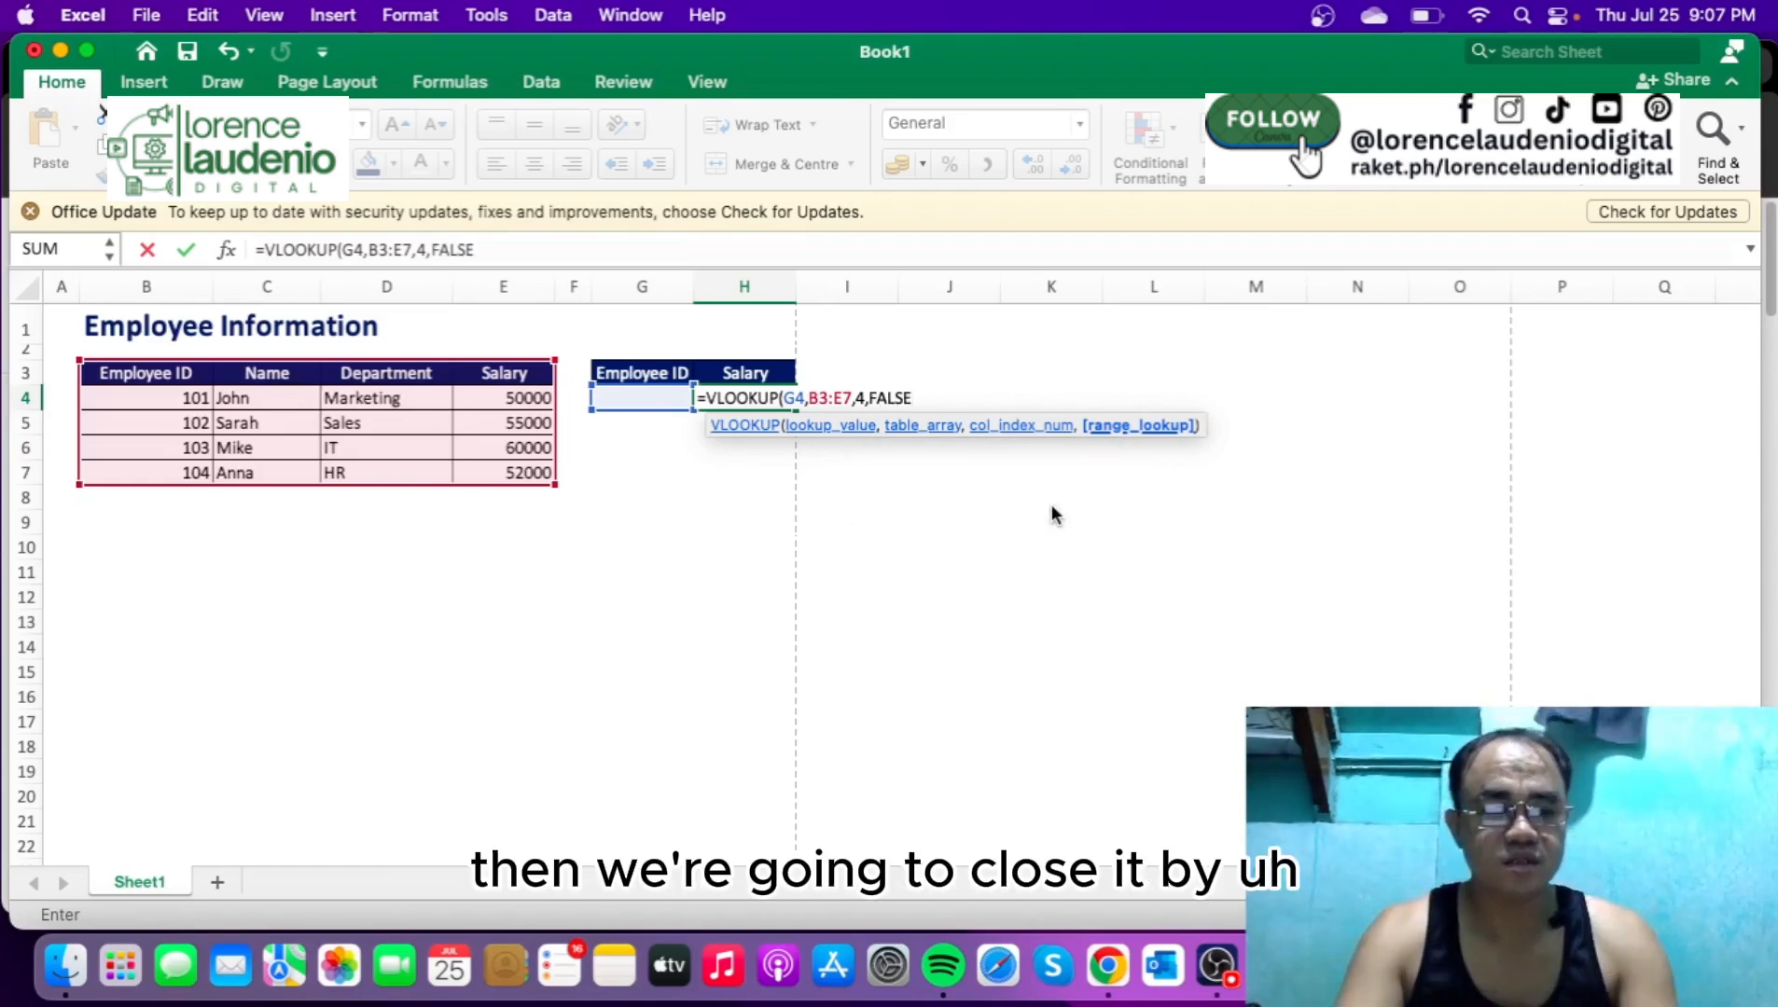
type(")")
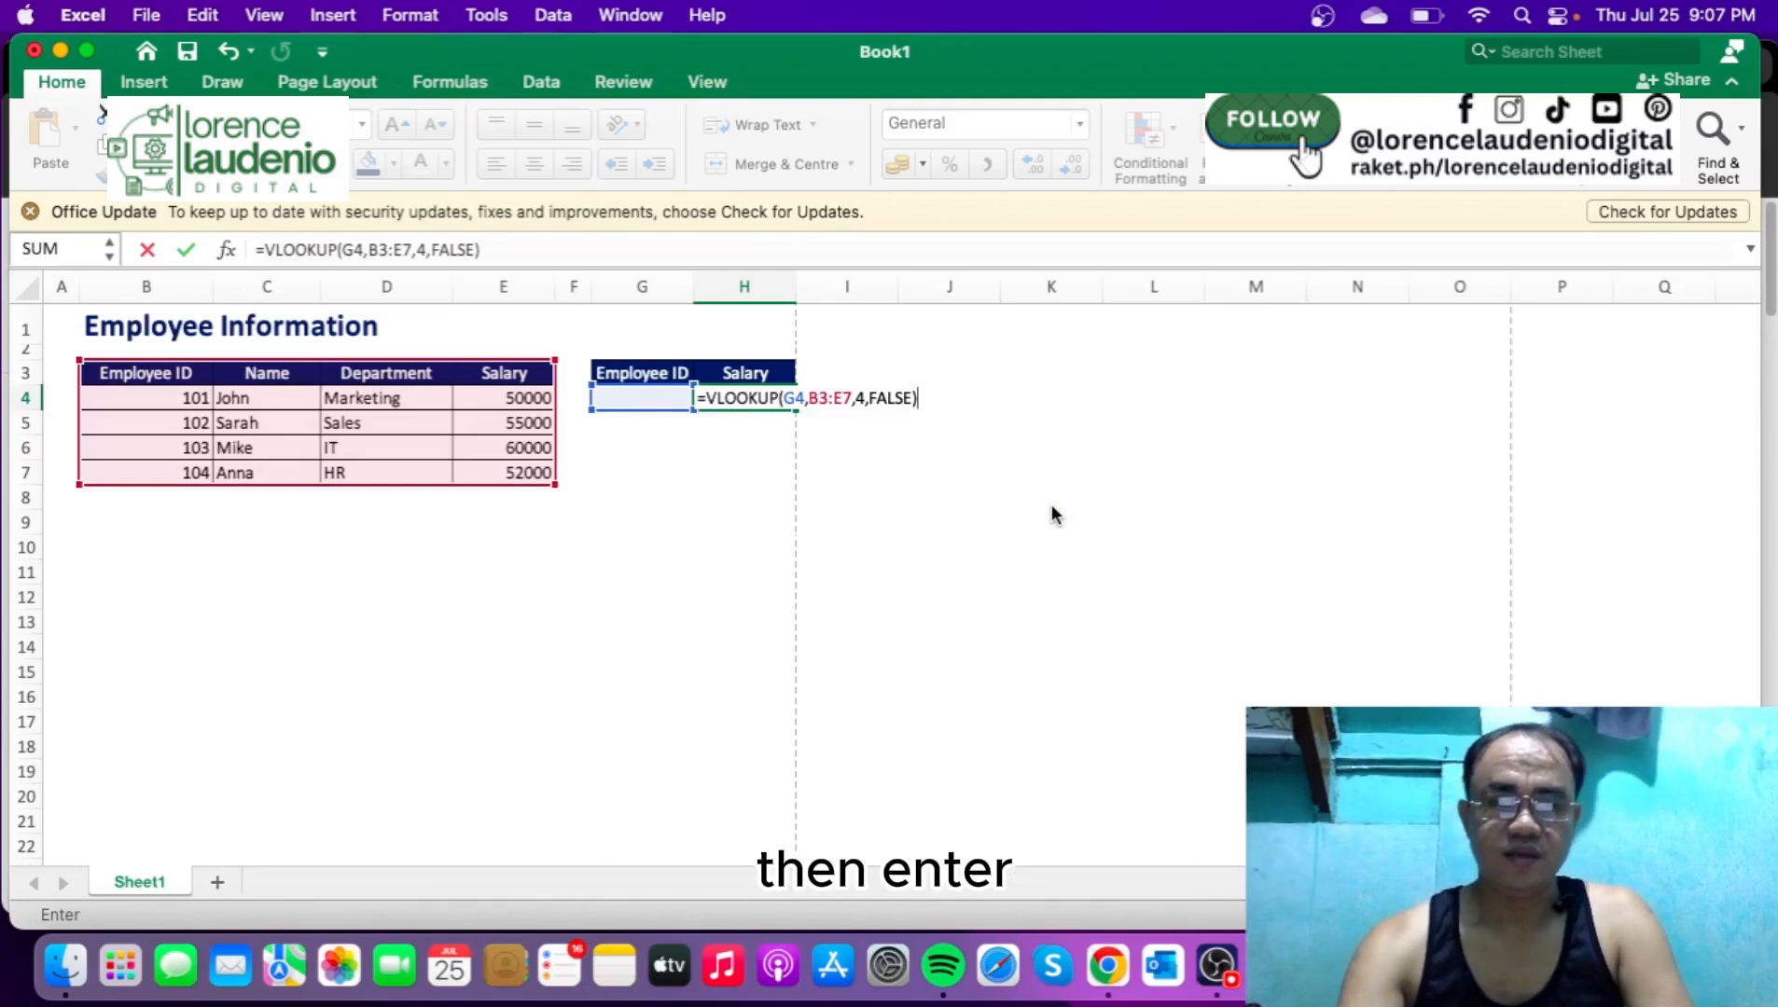
key("Return")
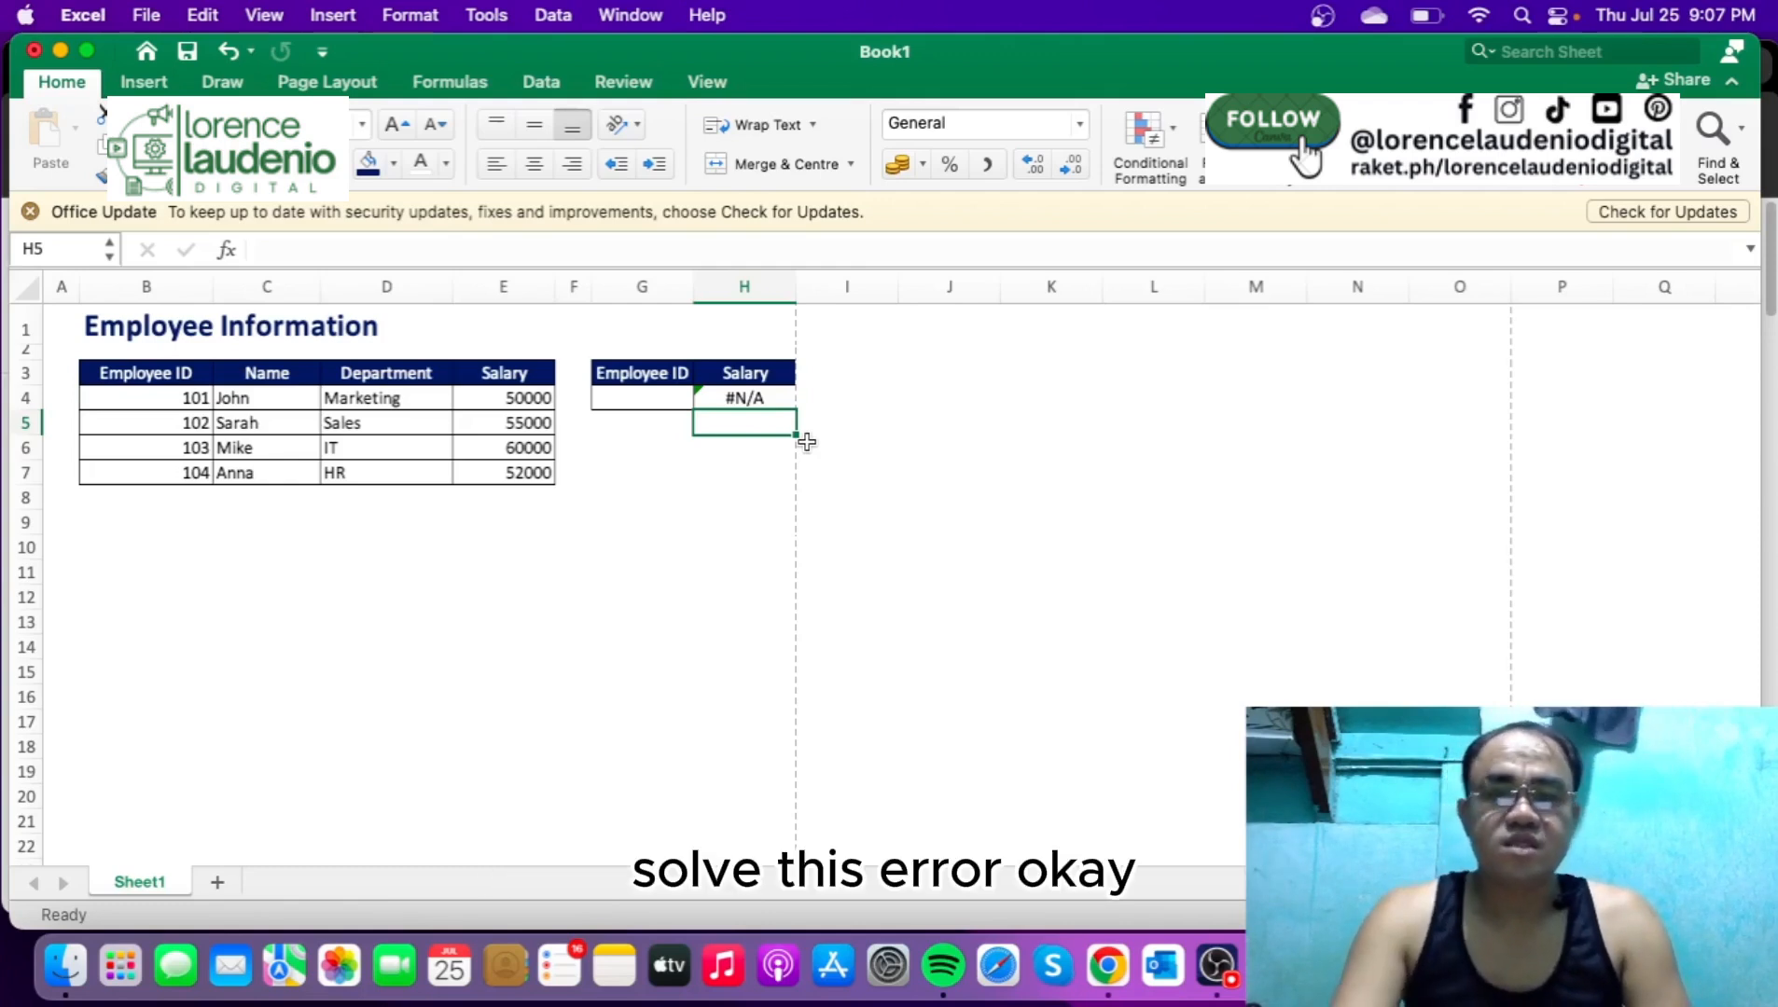
left_click(780, 467)
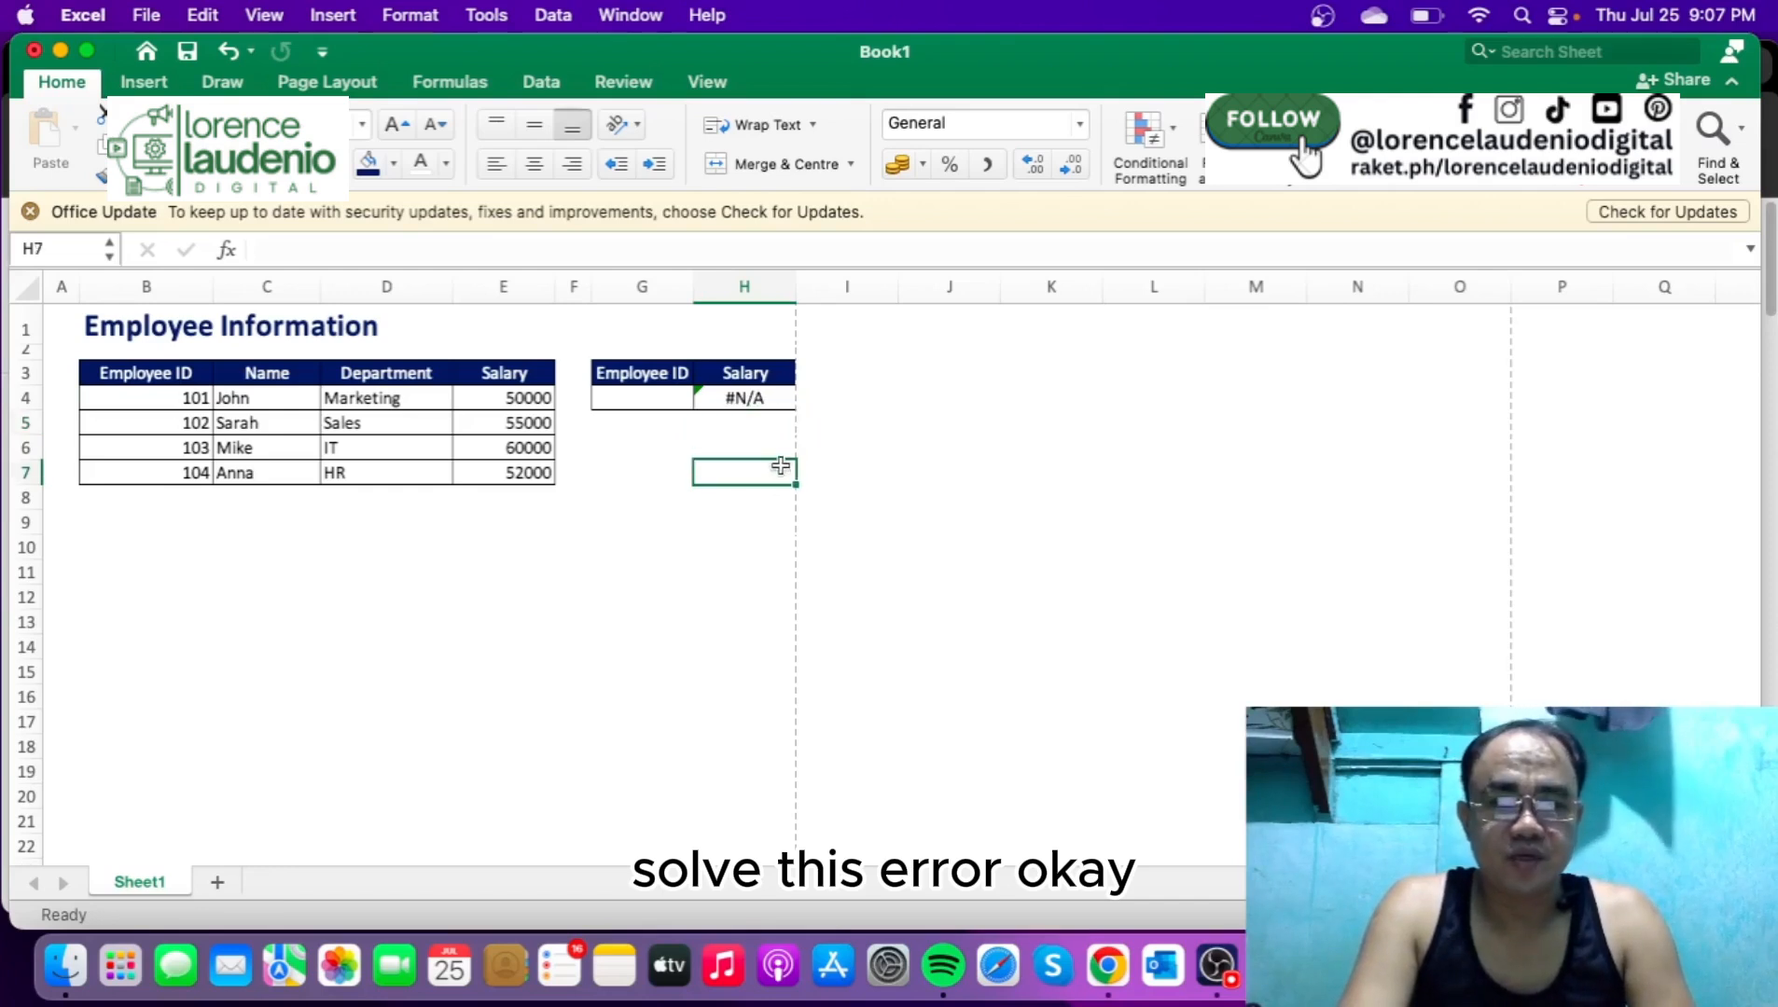
- Test the lookup by entering the Marketing employee's ID in G4 and compare H4 with that employee's salary in the table
left_click(618, 402)
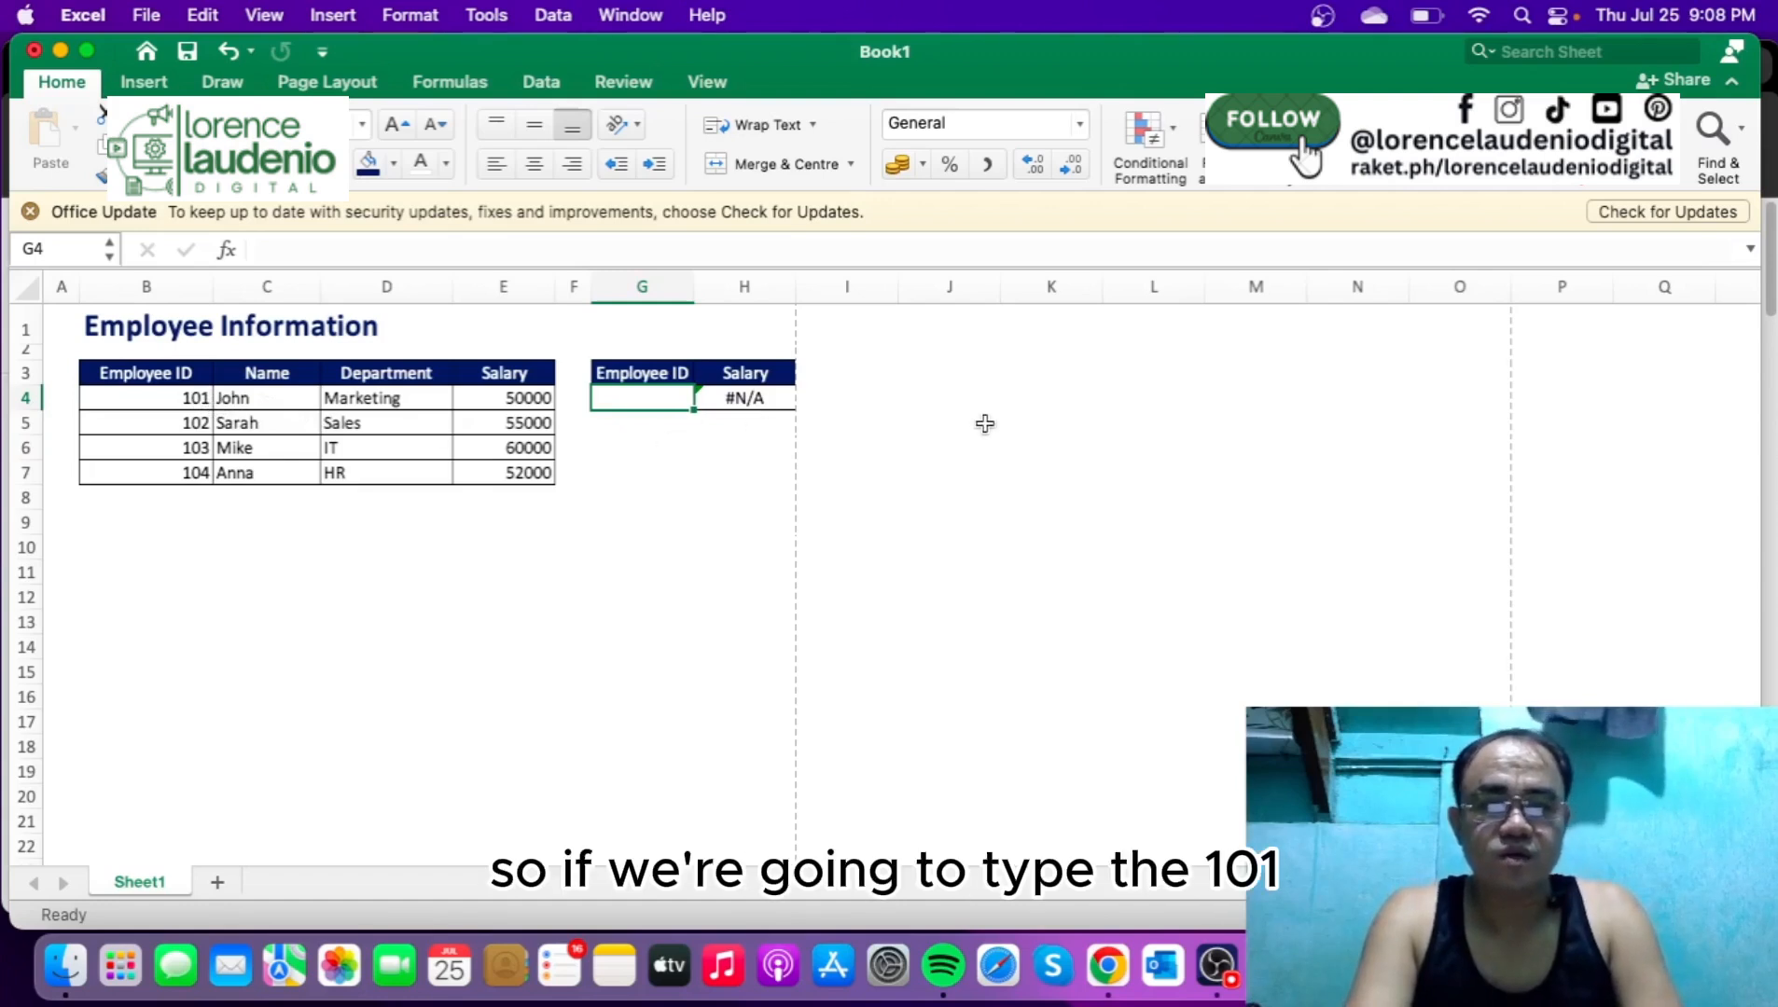
type("101")
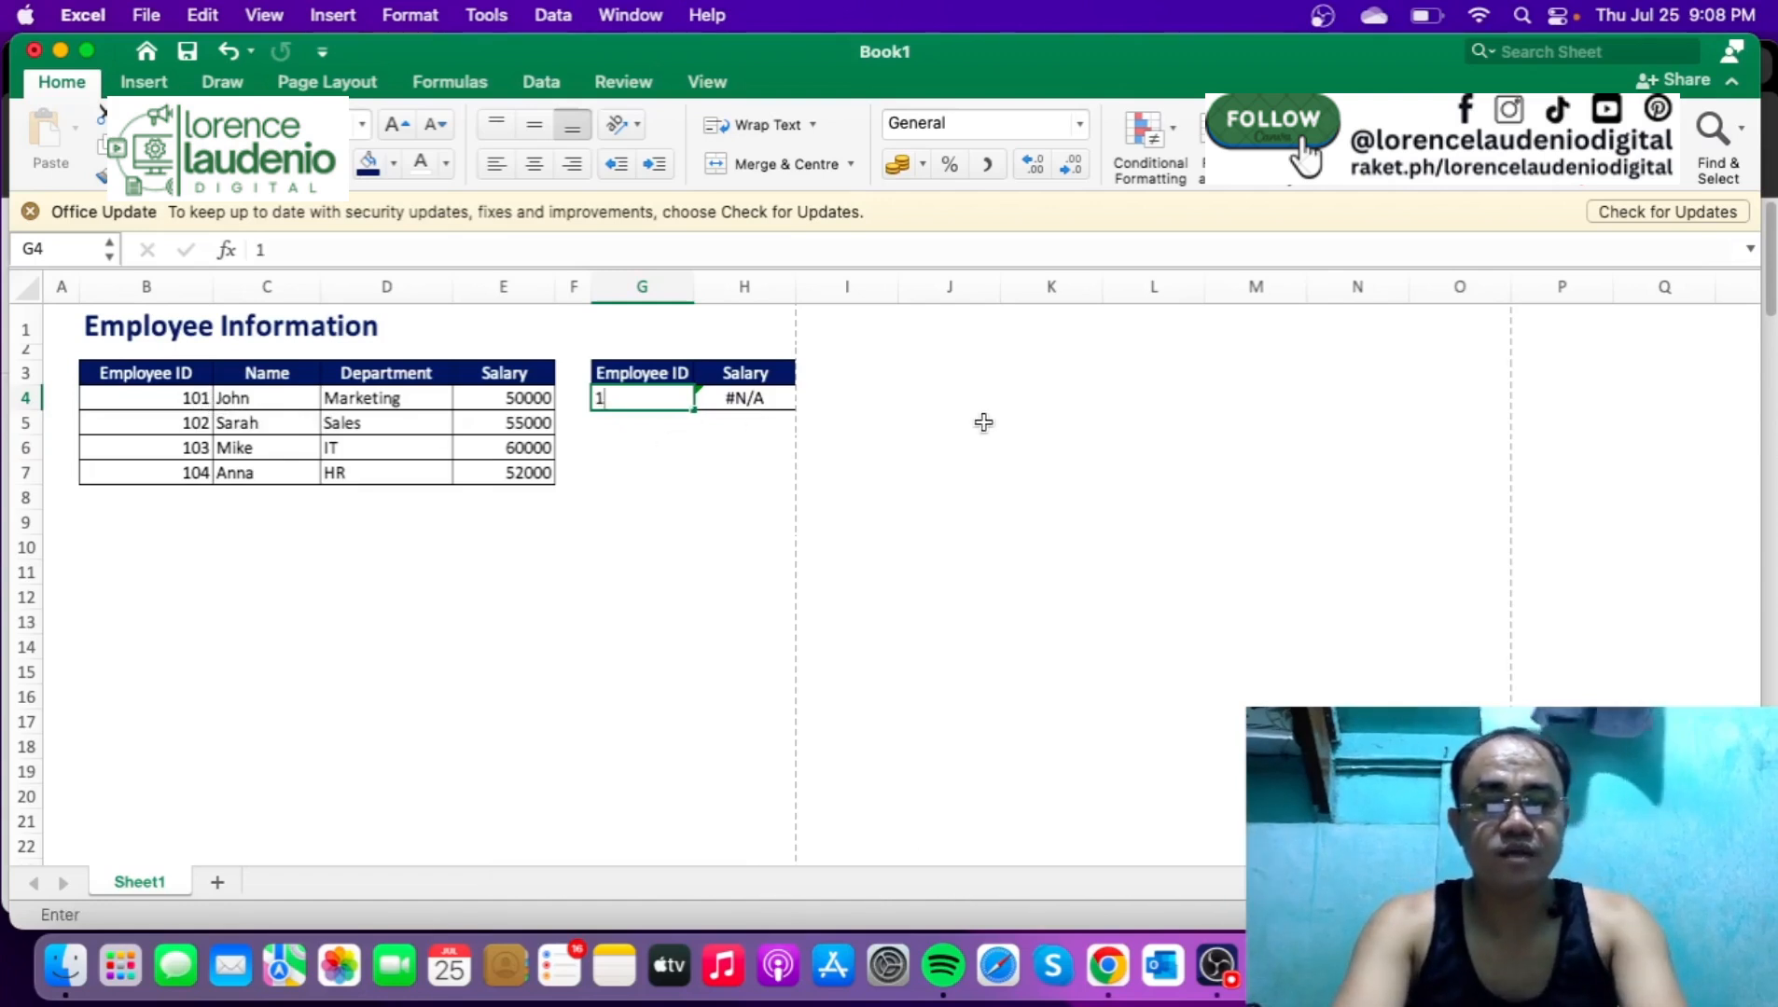
left_click(535, 403)
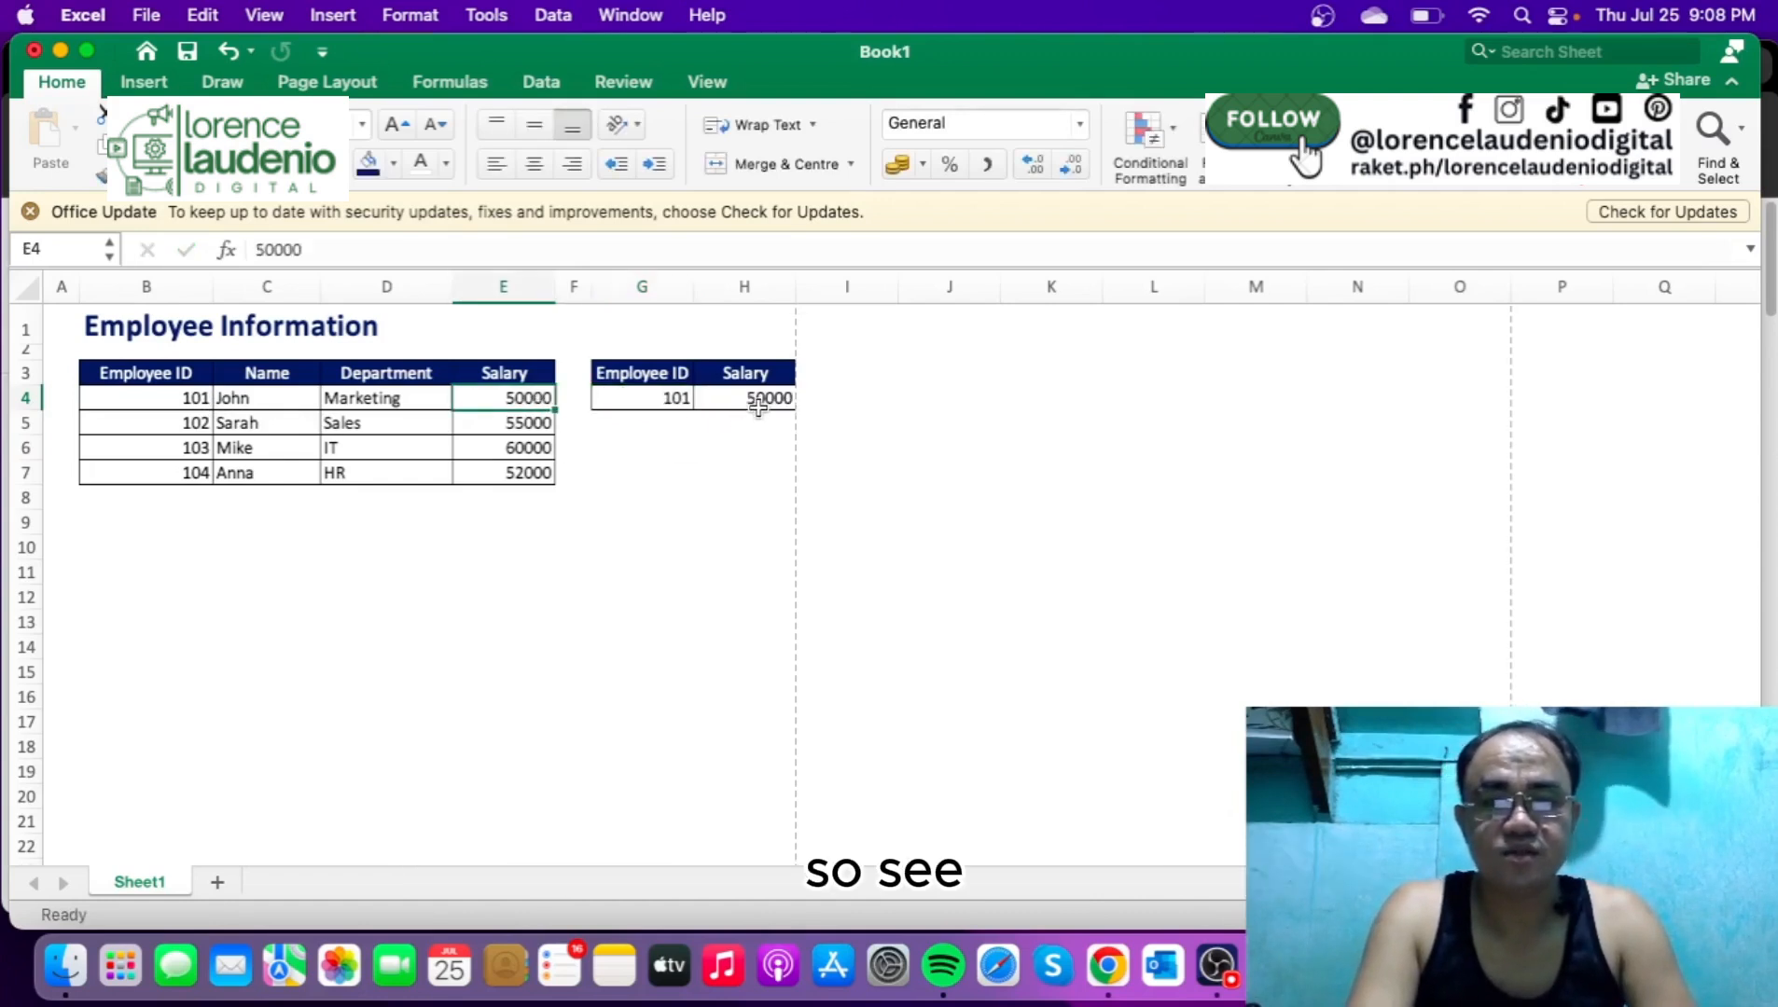
left_click(756, 399)
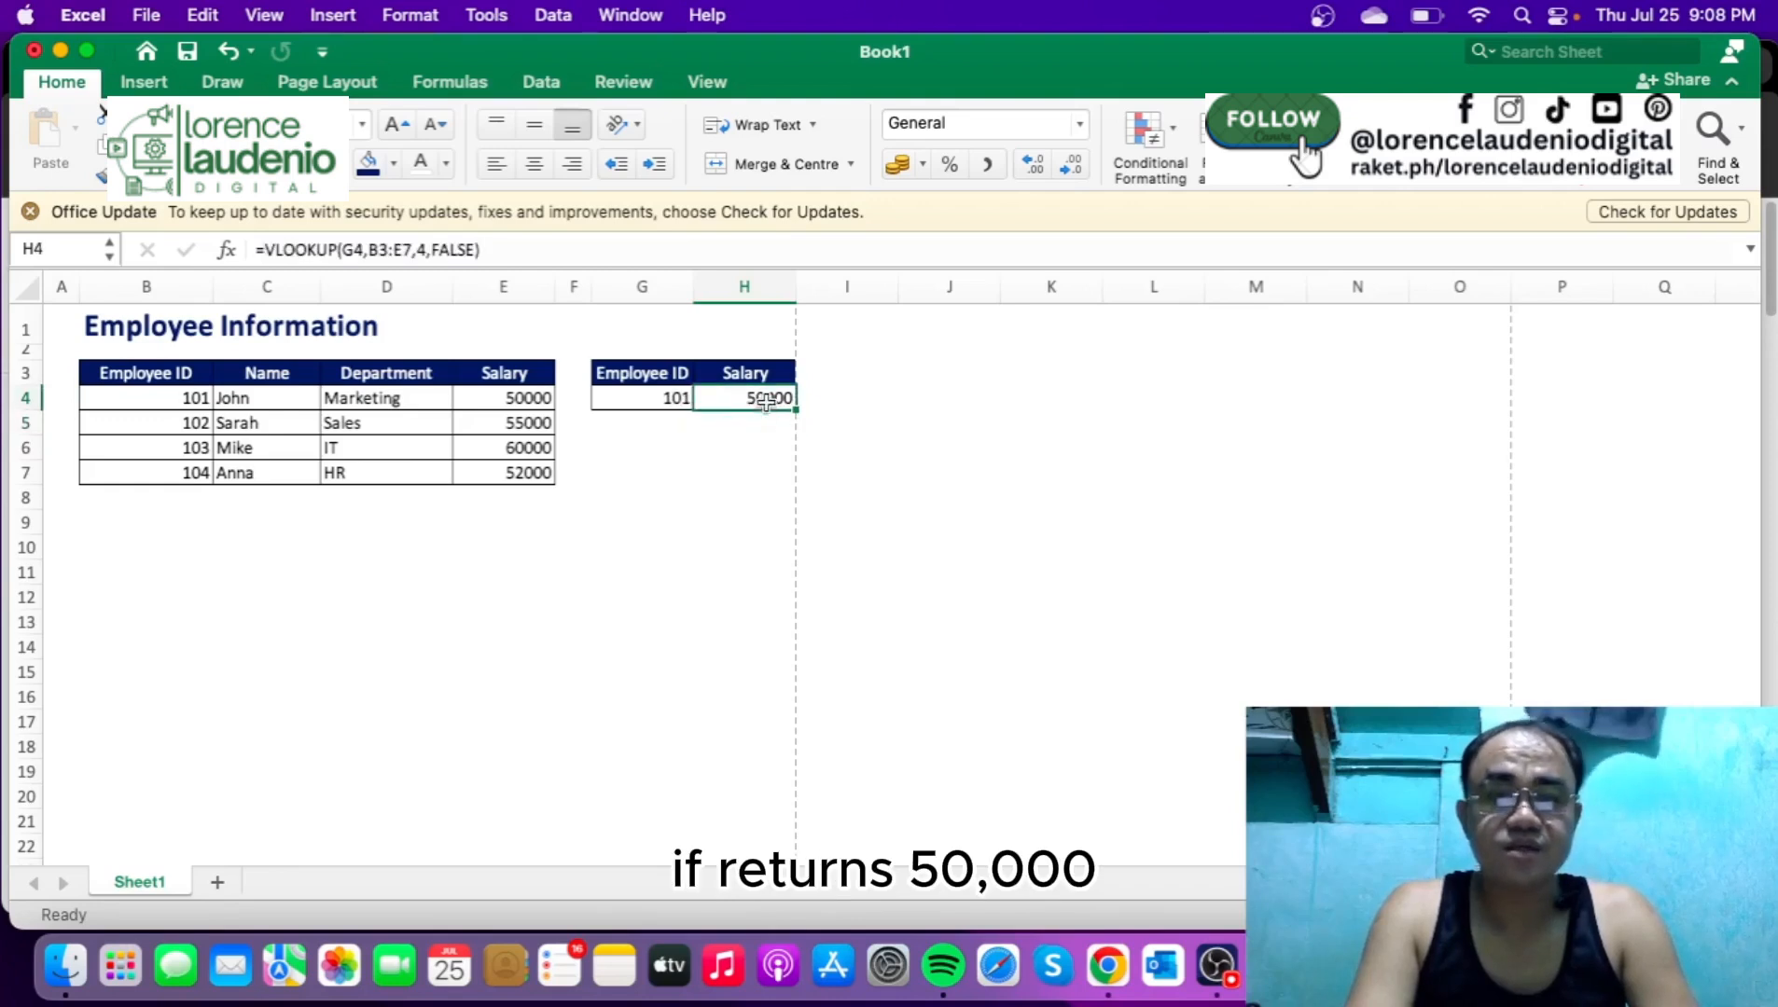
- Replace the ID in G4 with the Sales employee's ID to test the lookup against the salary in E5
left_click(674, 398)
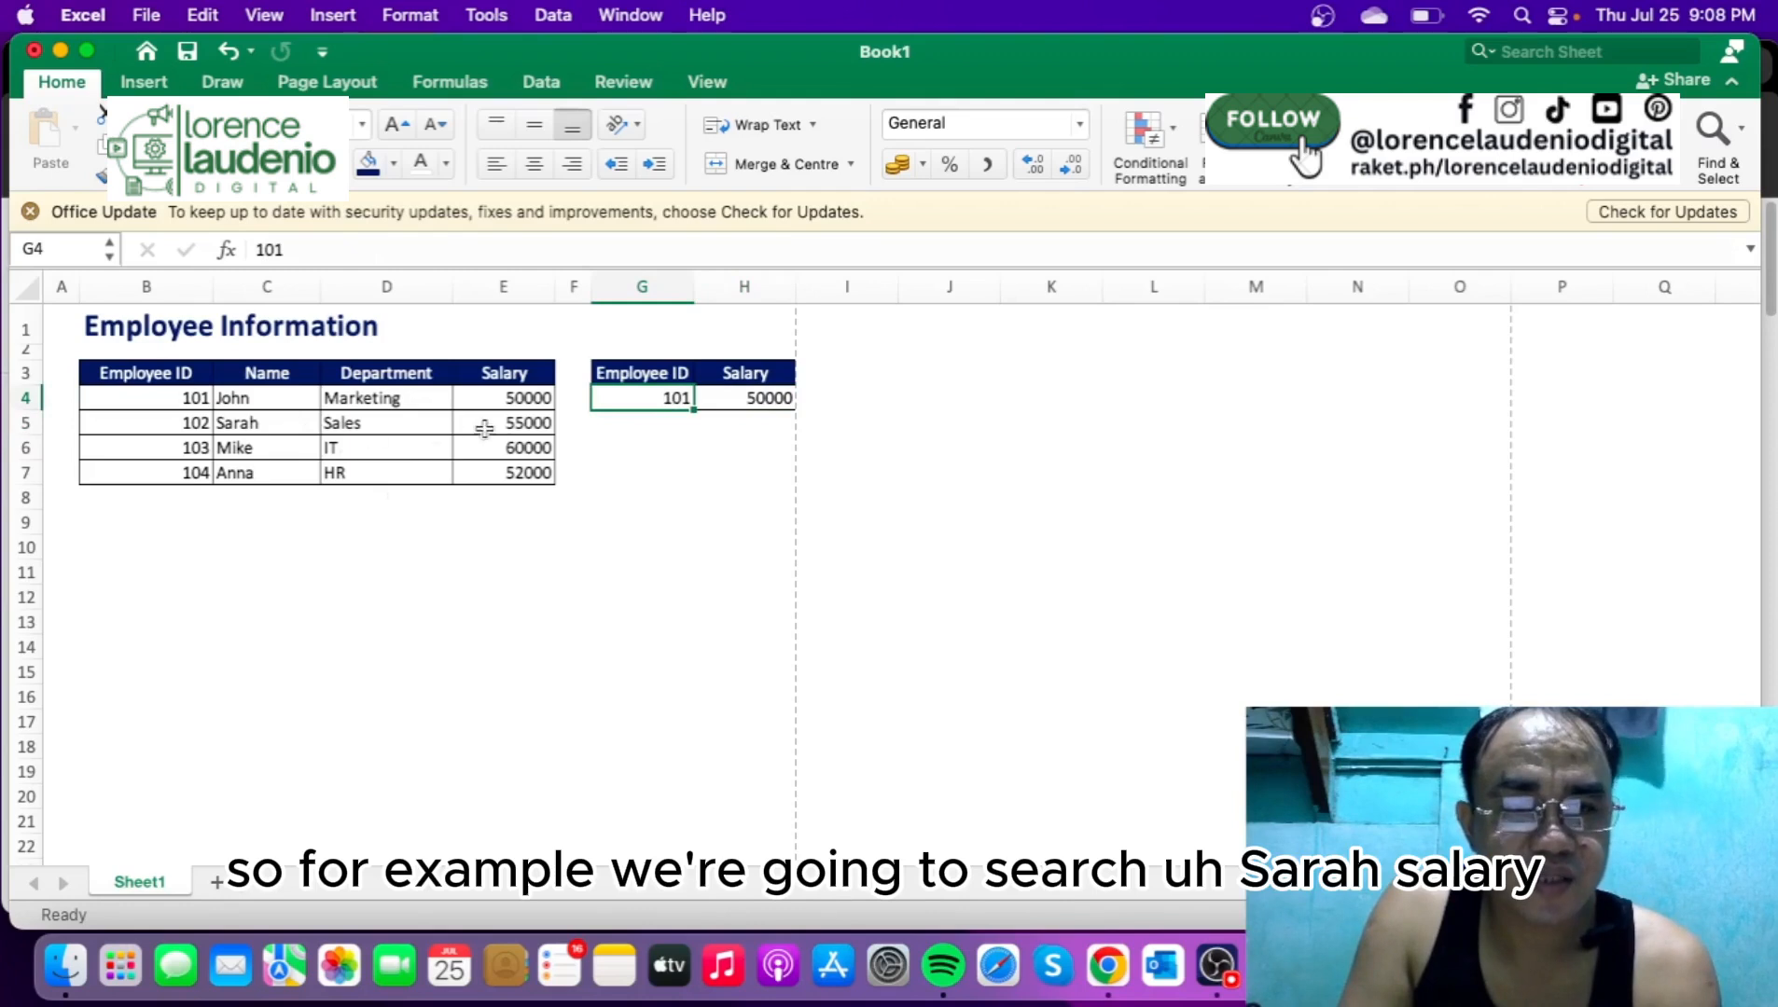
left_click(518, 423)
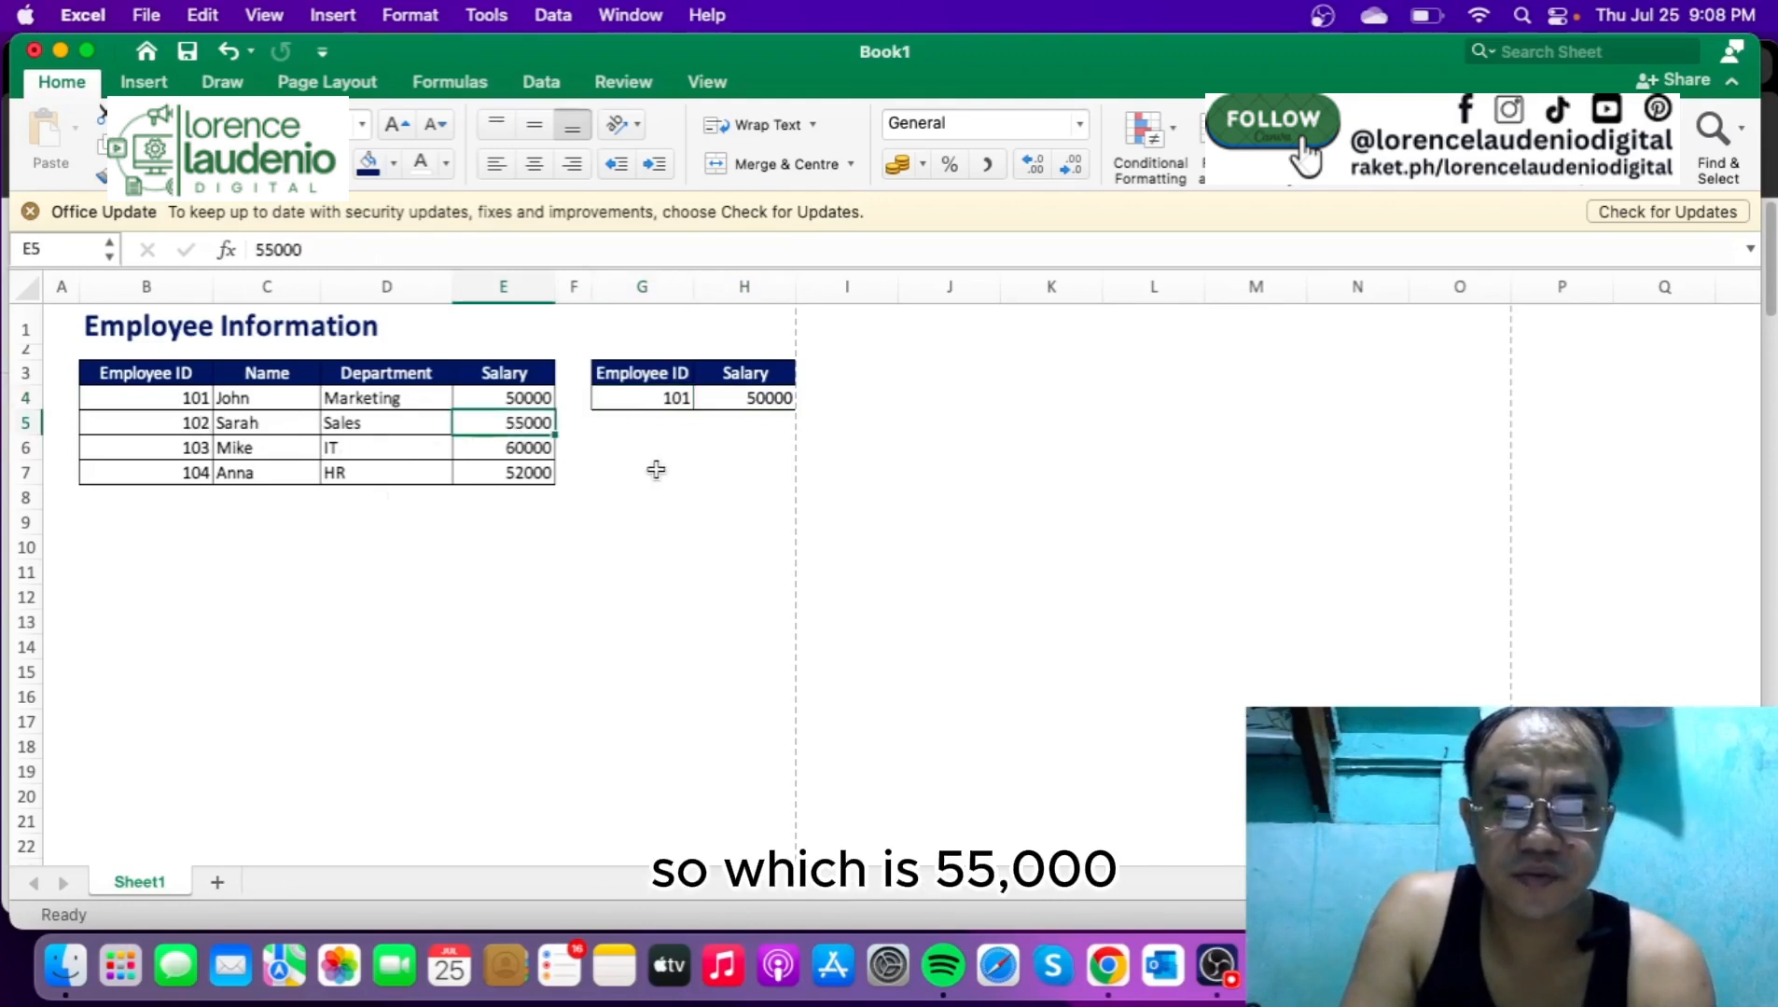
left_click(664, 399)
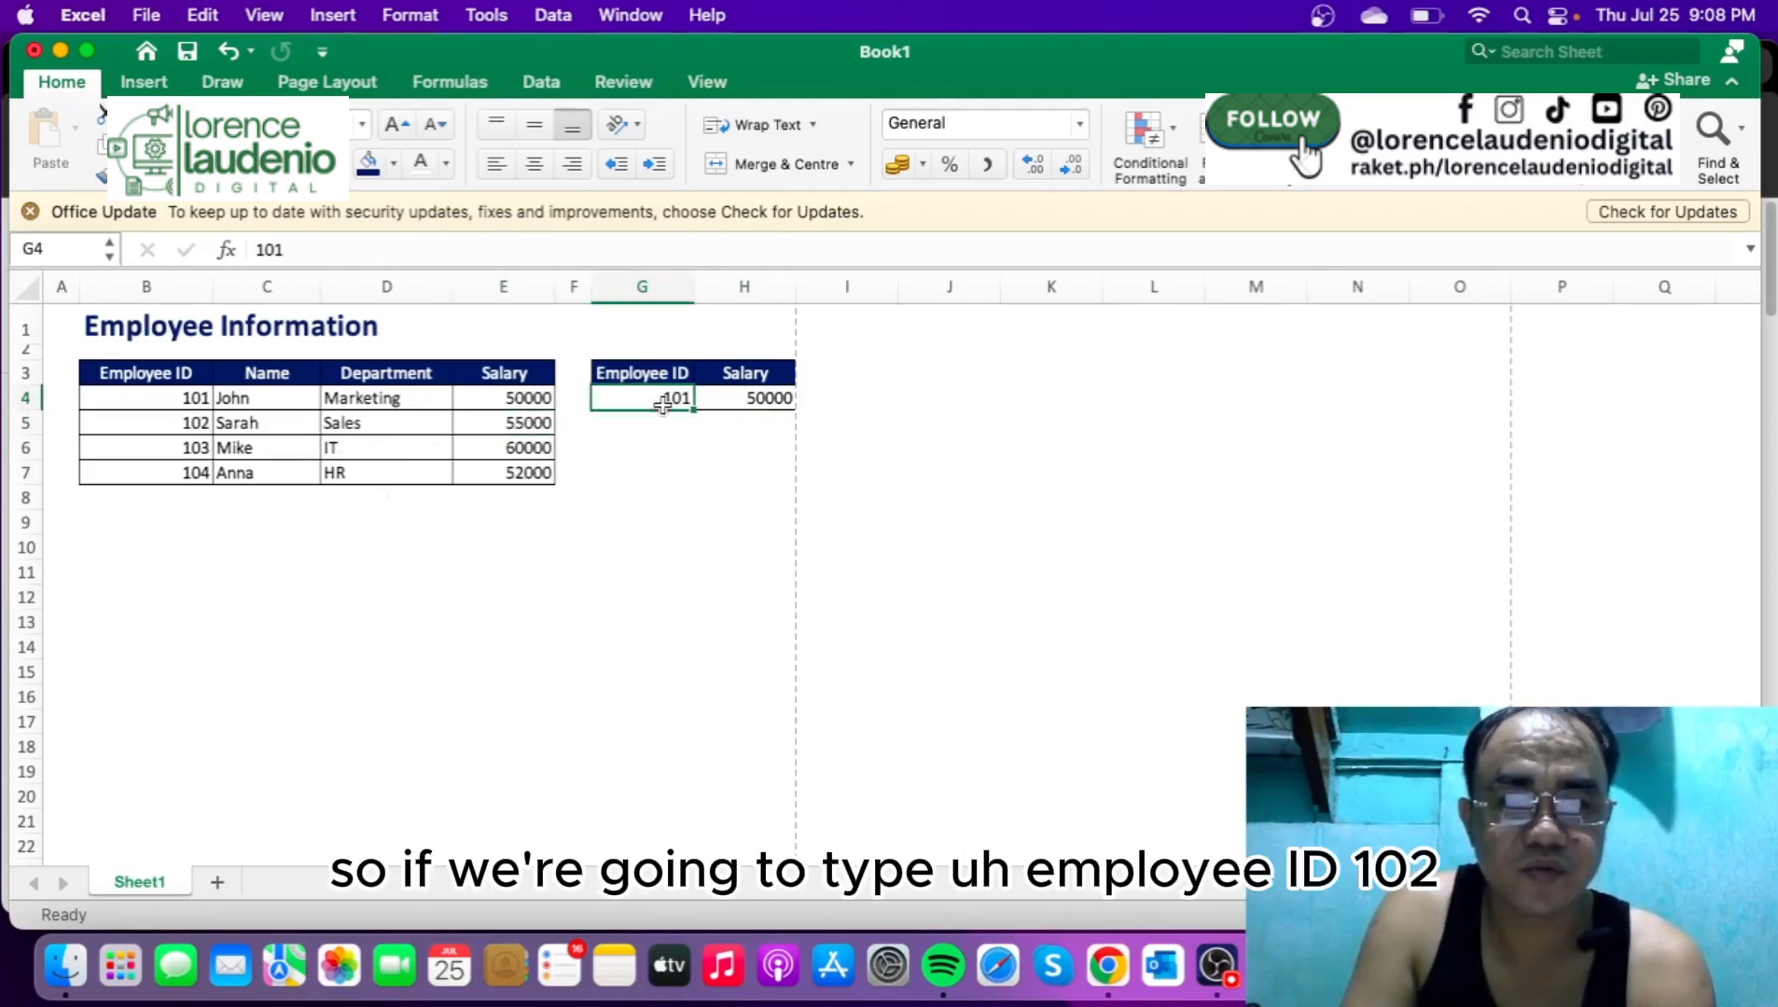
type("102")
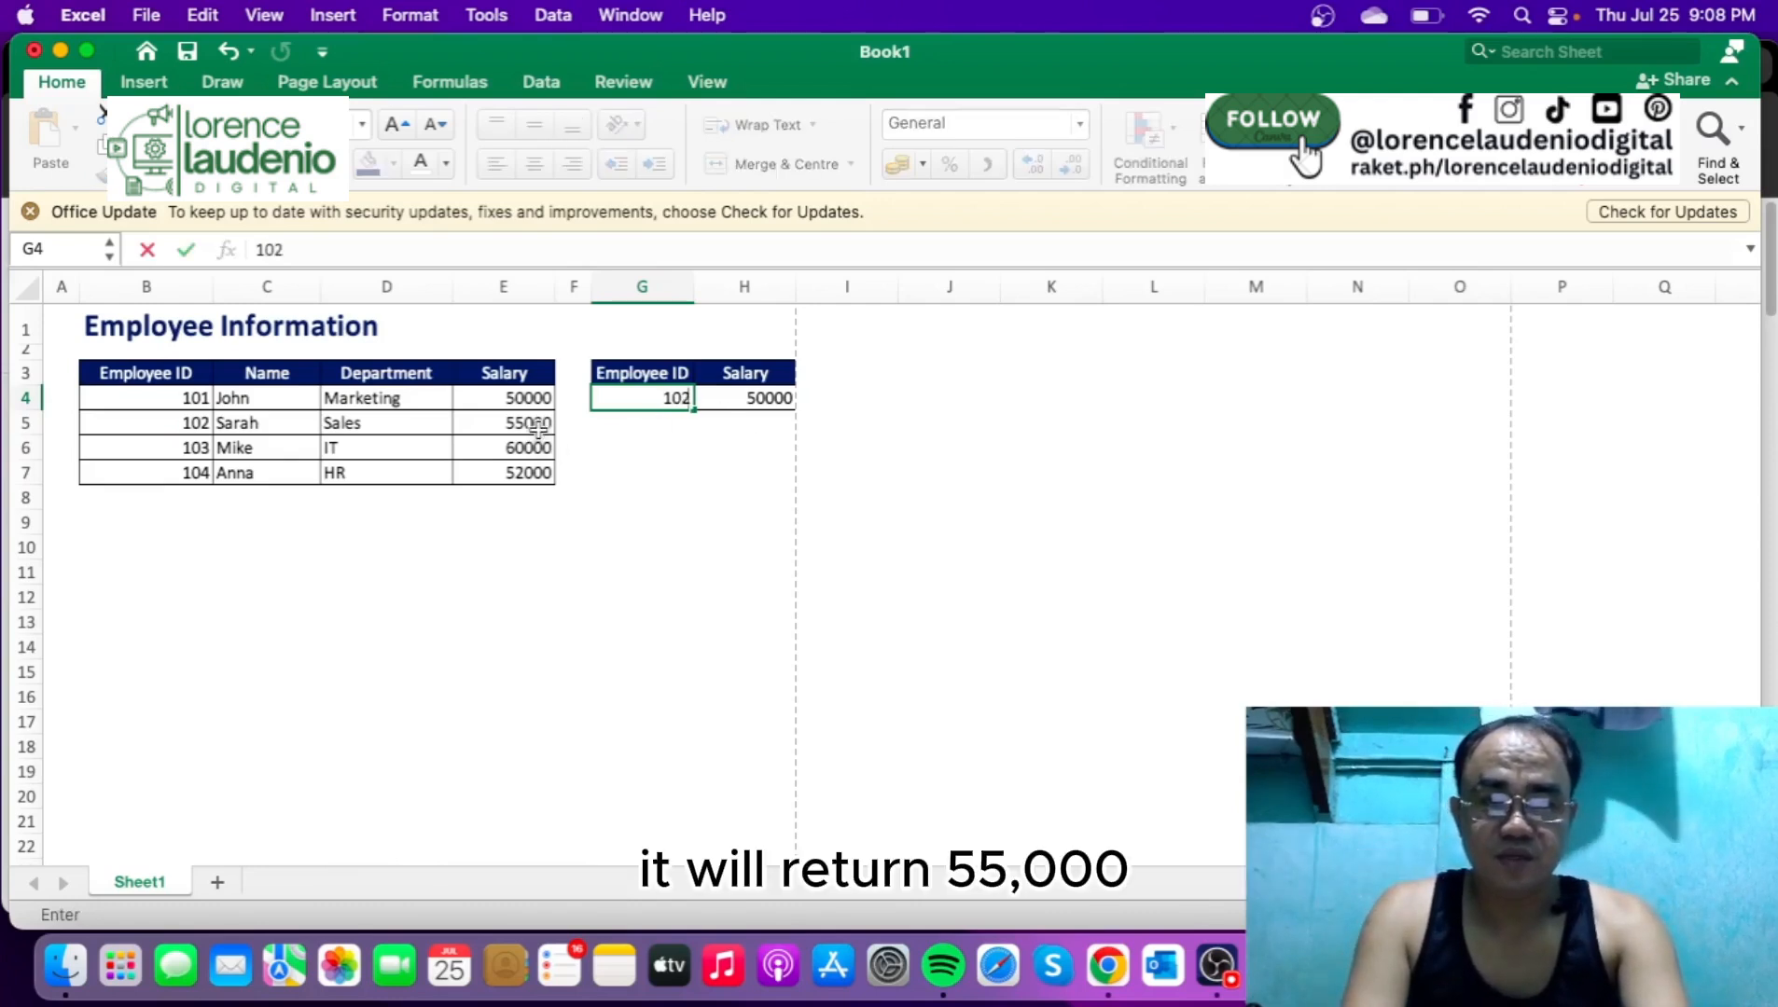
key("Tab")
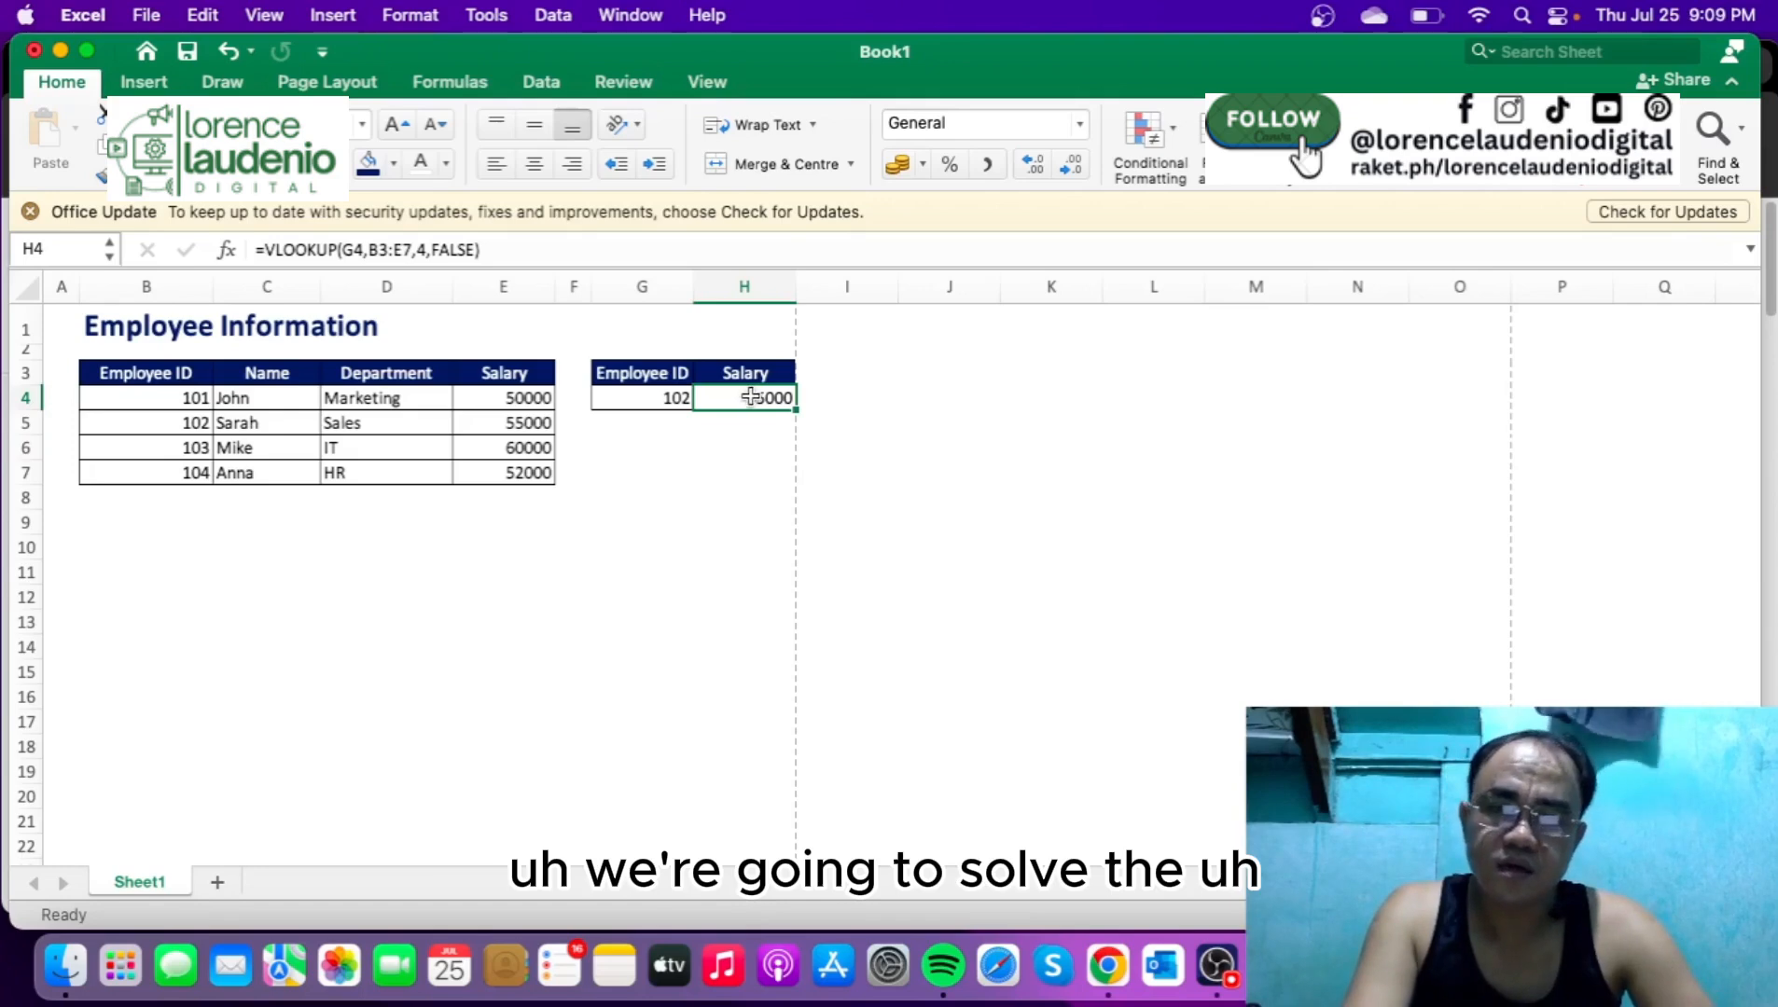
left_click(669, 402)
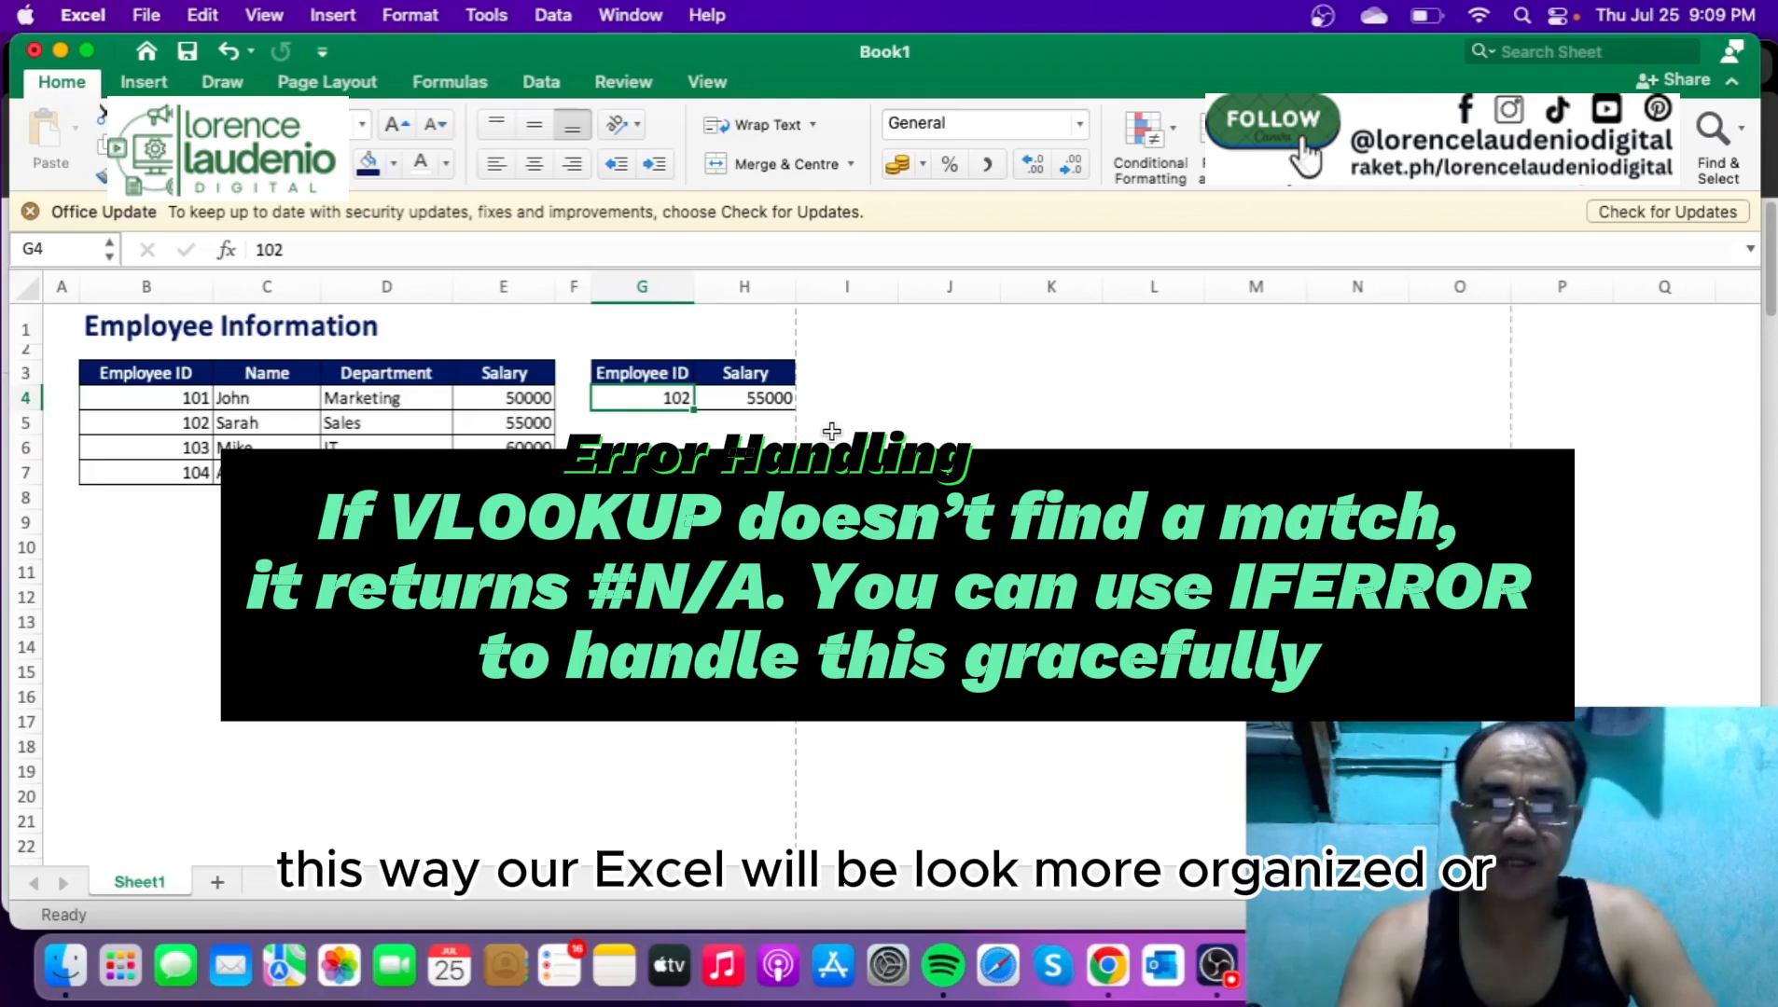
key("Right")
key("Left")
key("Right")
key("Left")
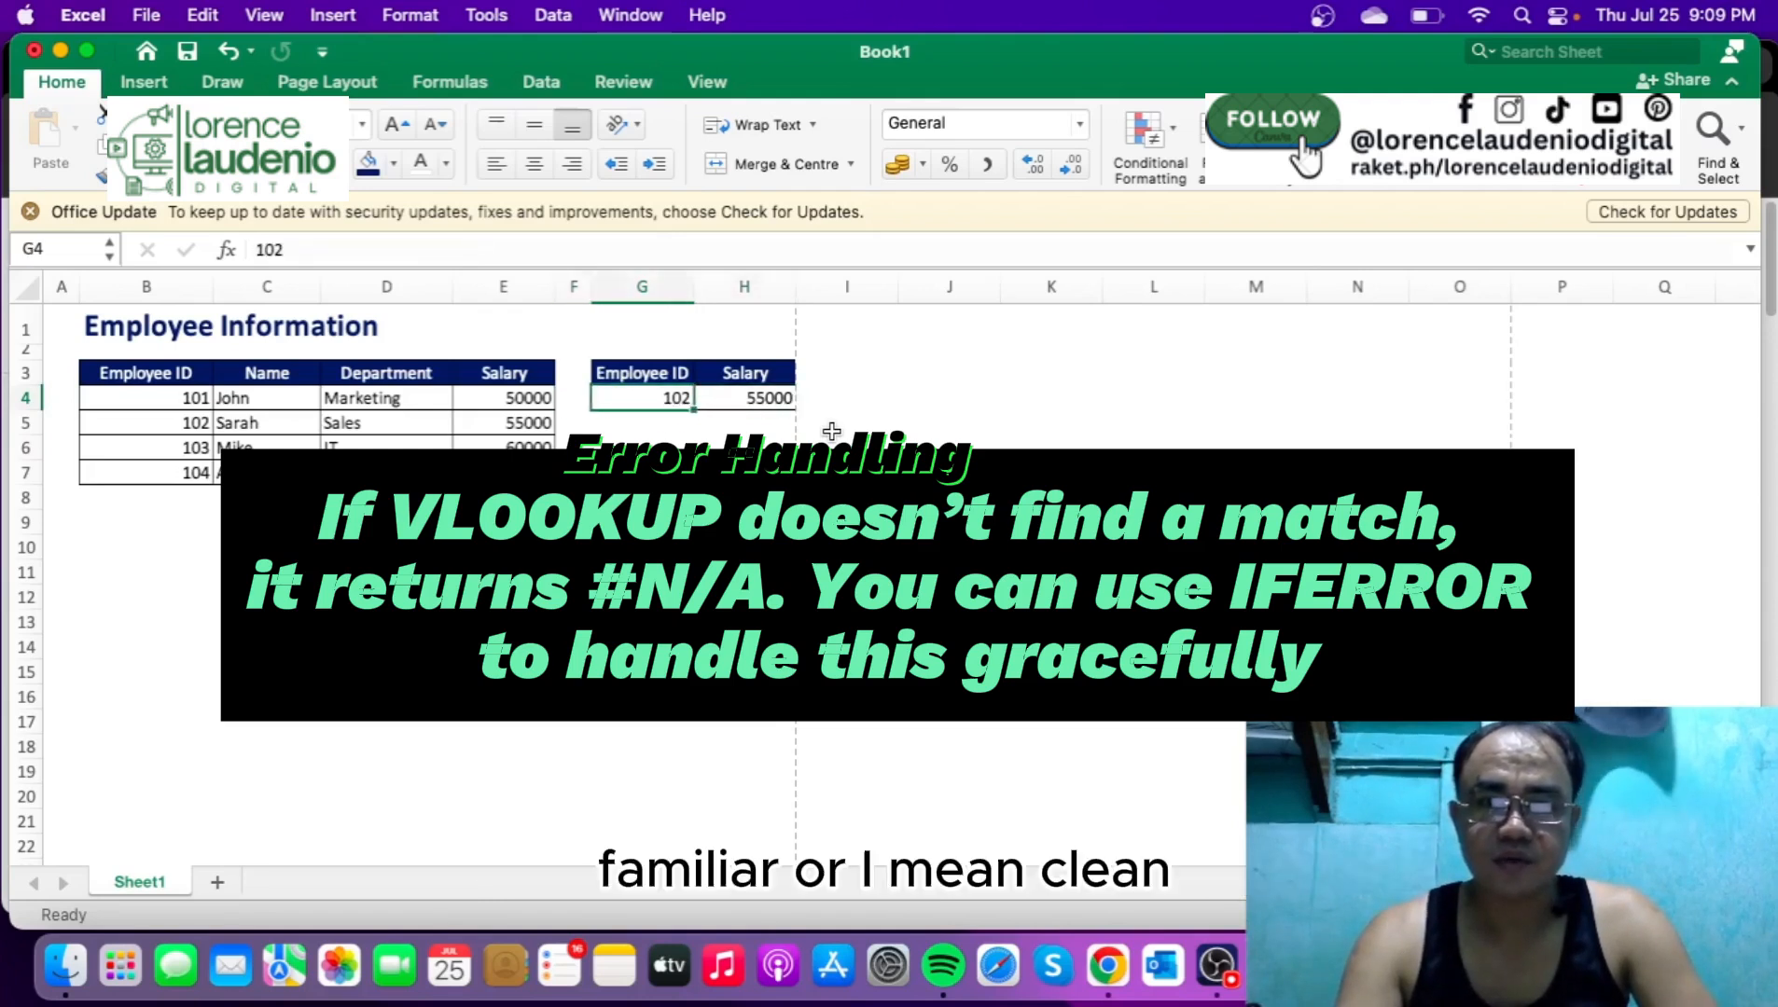
key("Right")
key("Right")
key("Left")
key("Left")
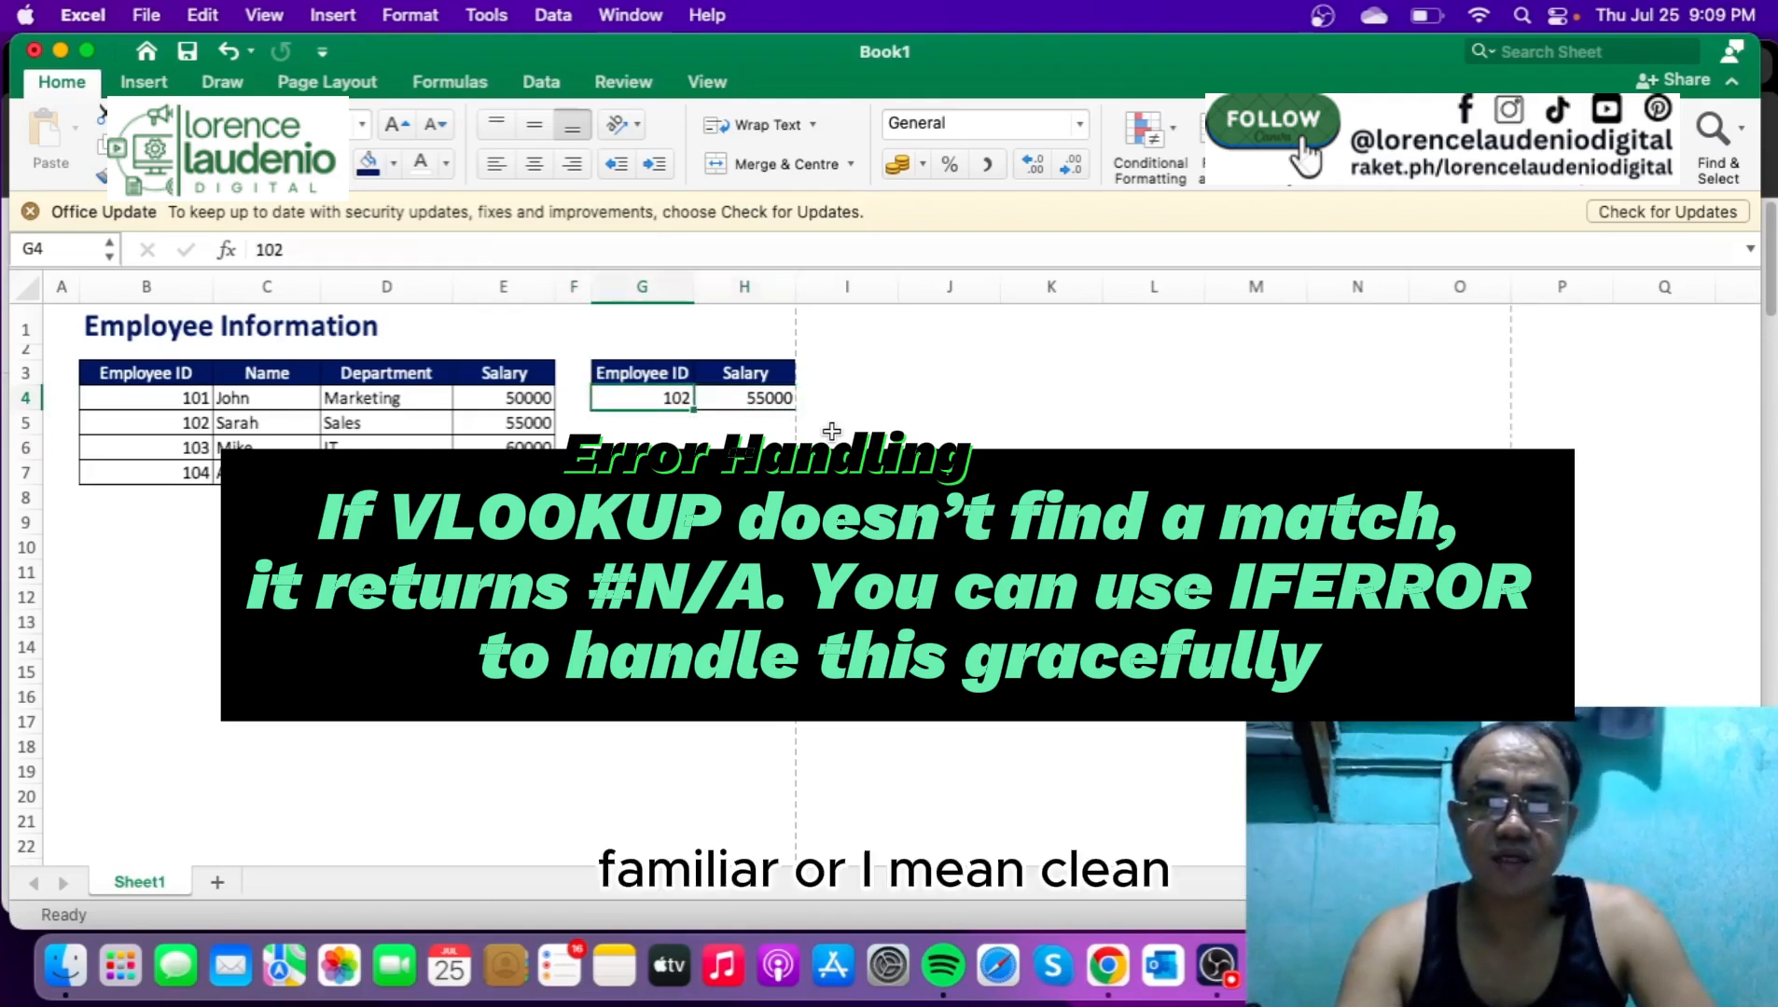
- Clear the employee ID from G4 and check how the lookup formula in H4 handles an empty ID
key("Delete")
key("Right")
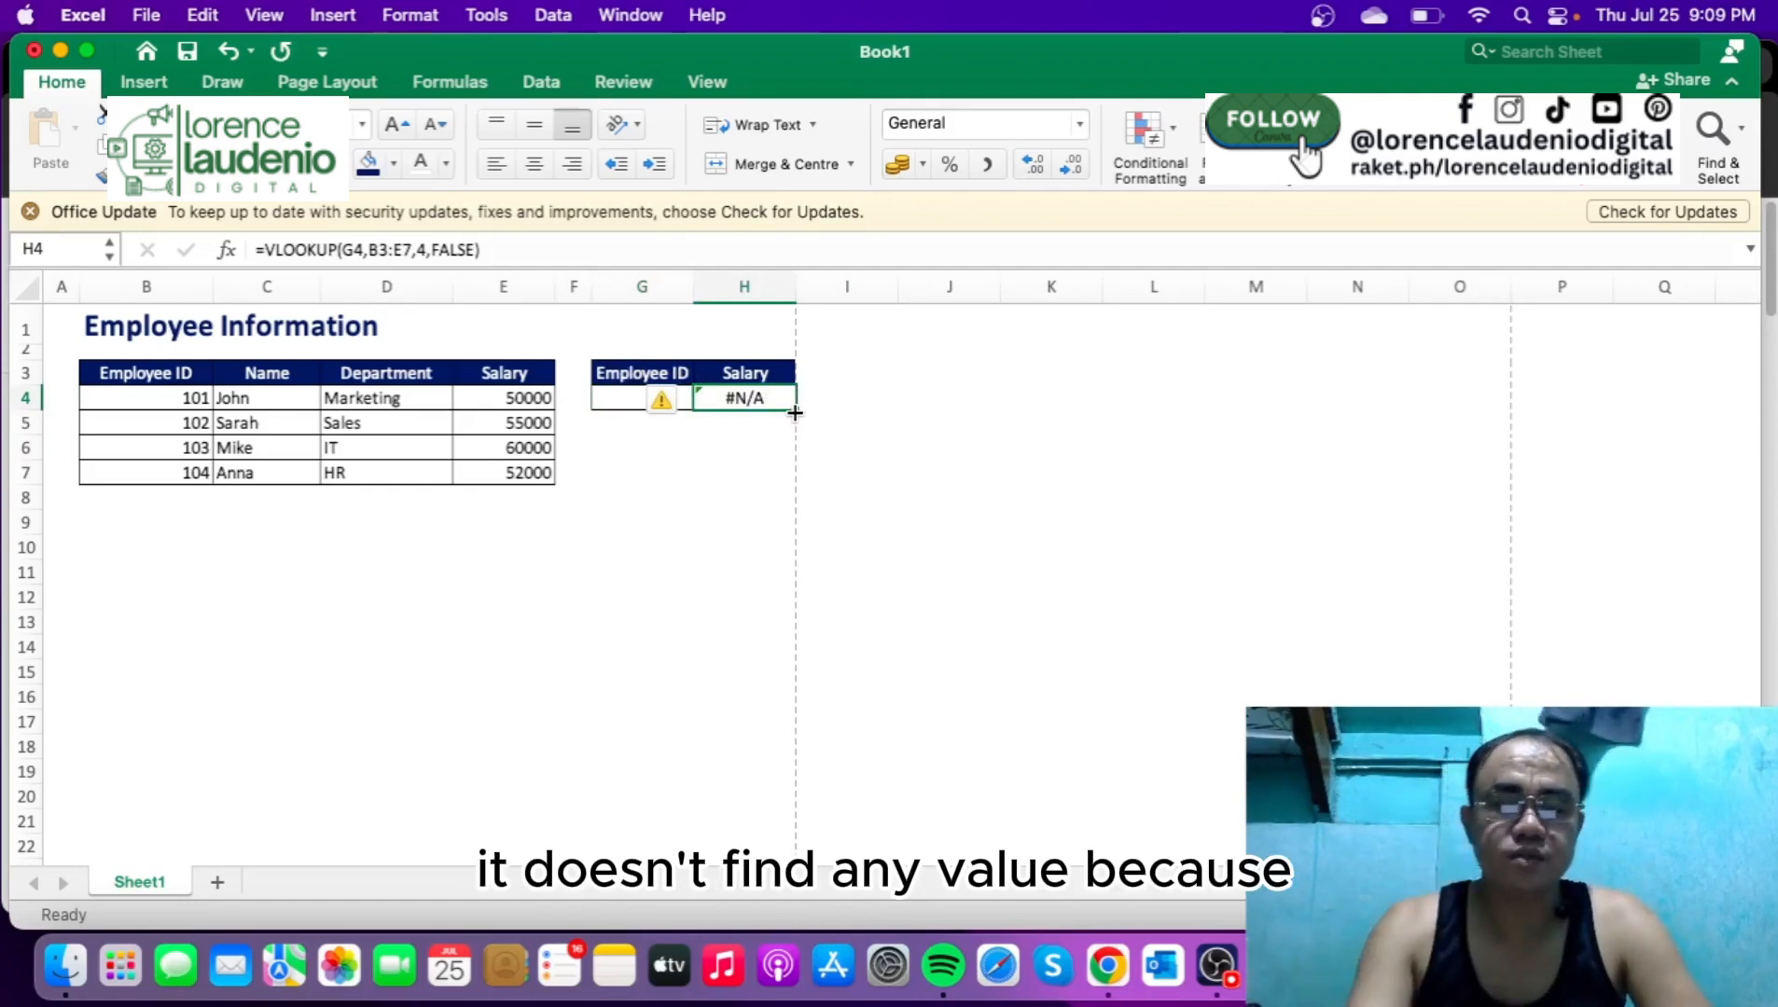
left_click(743, 472)
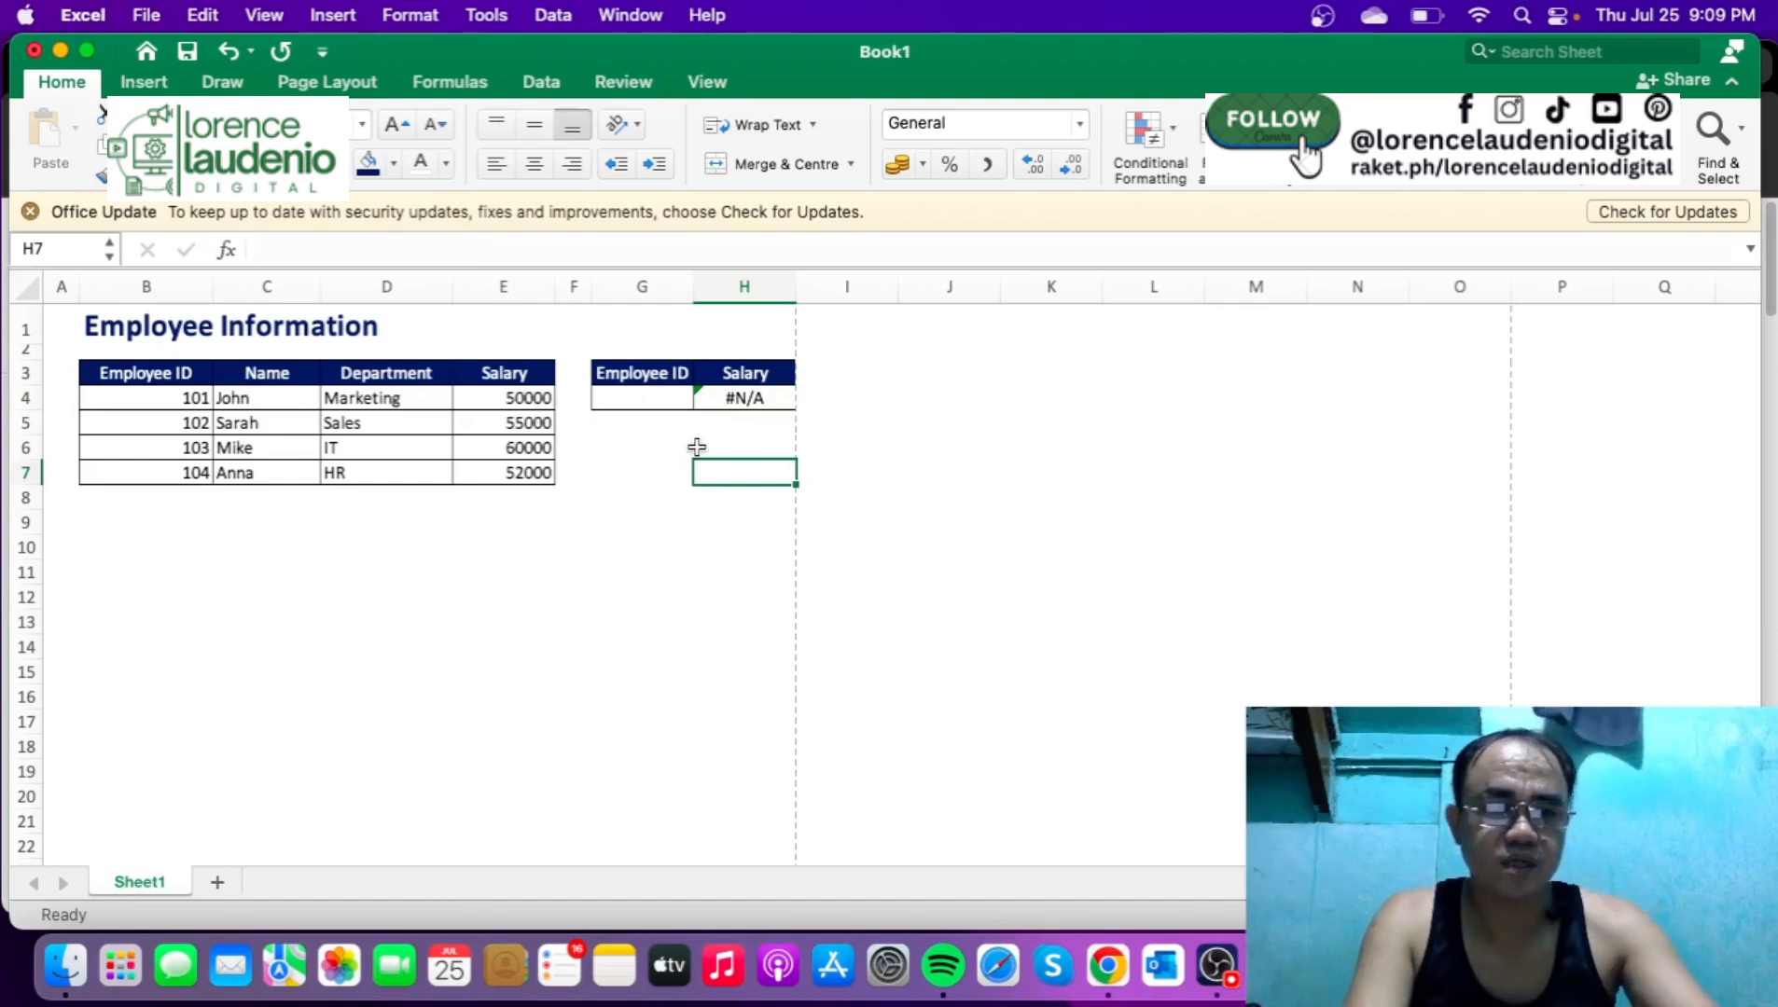
- Wrap the VLOOKUP formula in H4 in IFERROR with "Not found" as the error value, making it =IFERROR(VLOOKUP(G4,B3:E7,4,FALSE),"Not found")
left_click(743, 397)
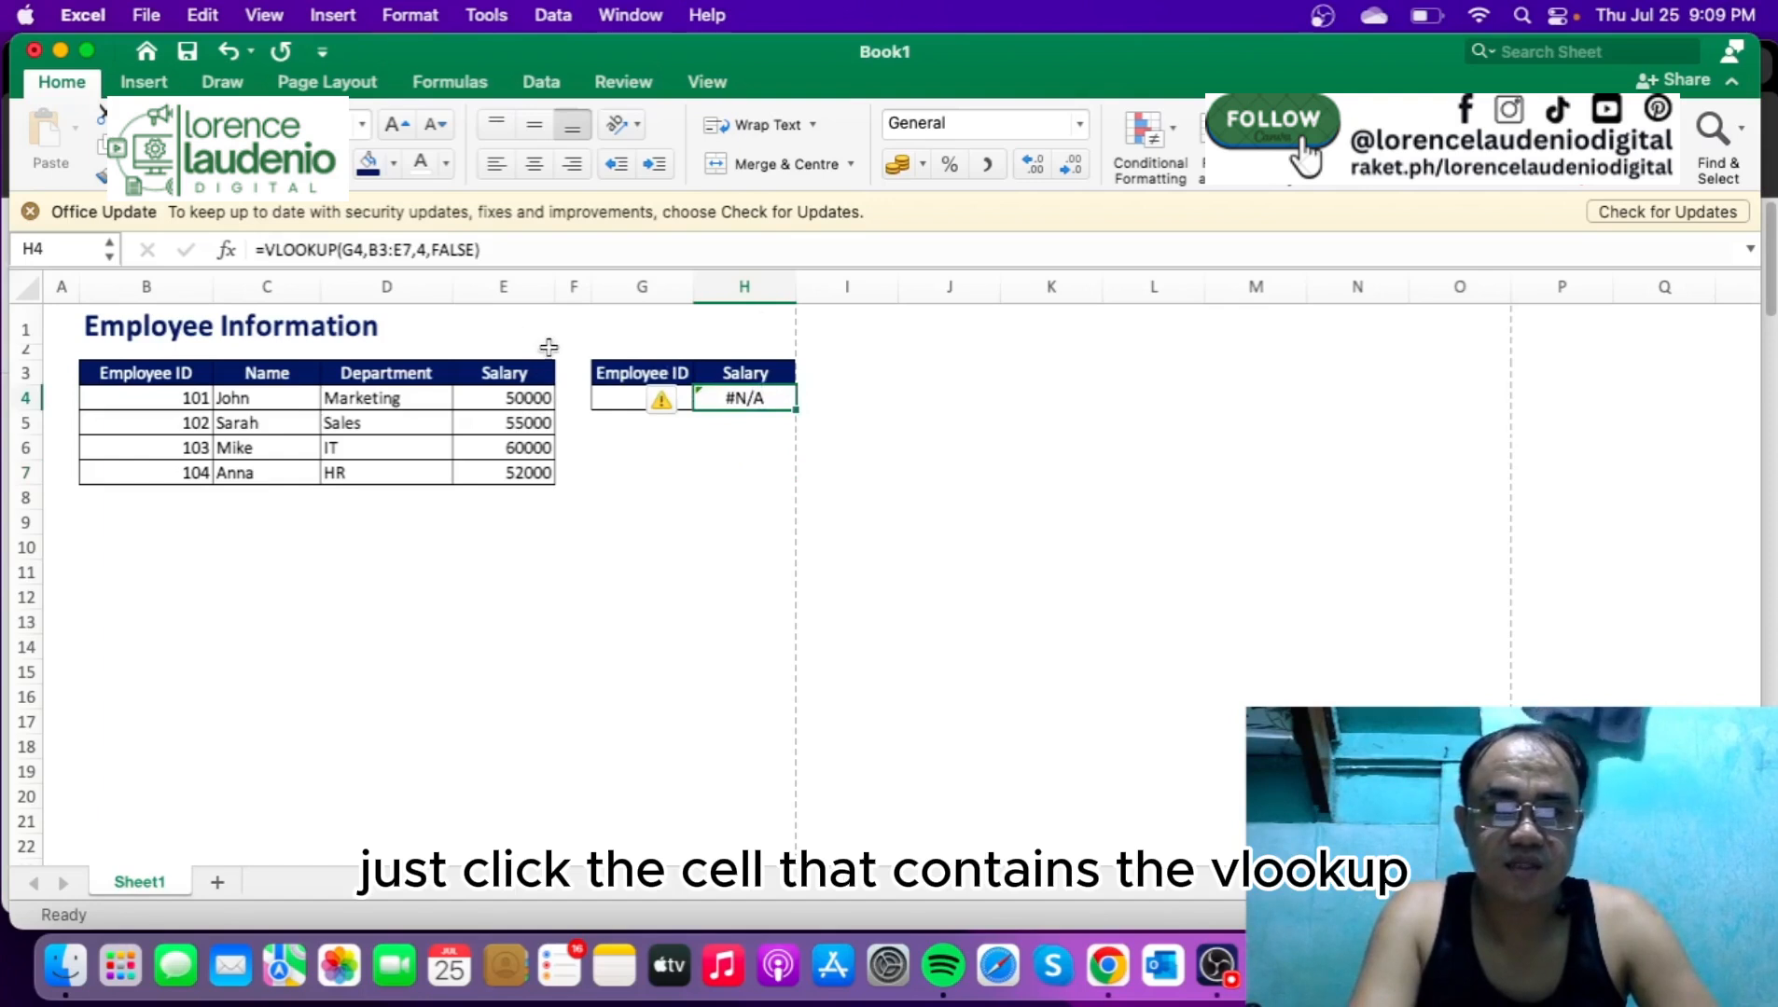
left_click(265, 249)
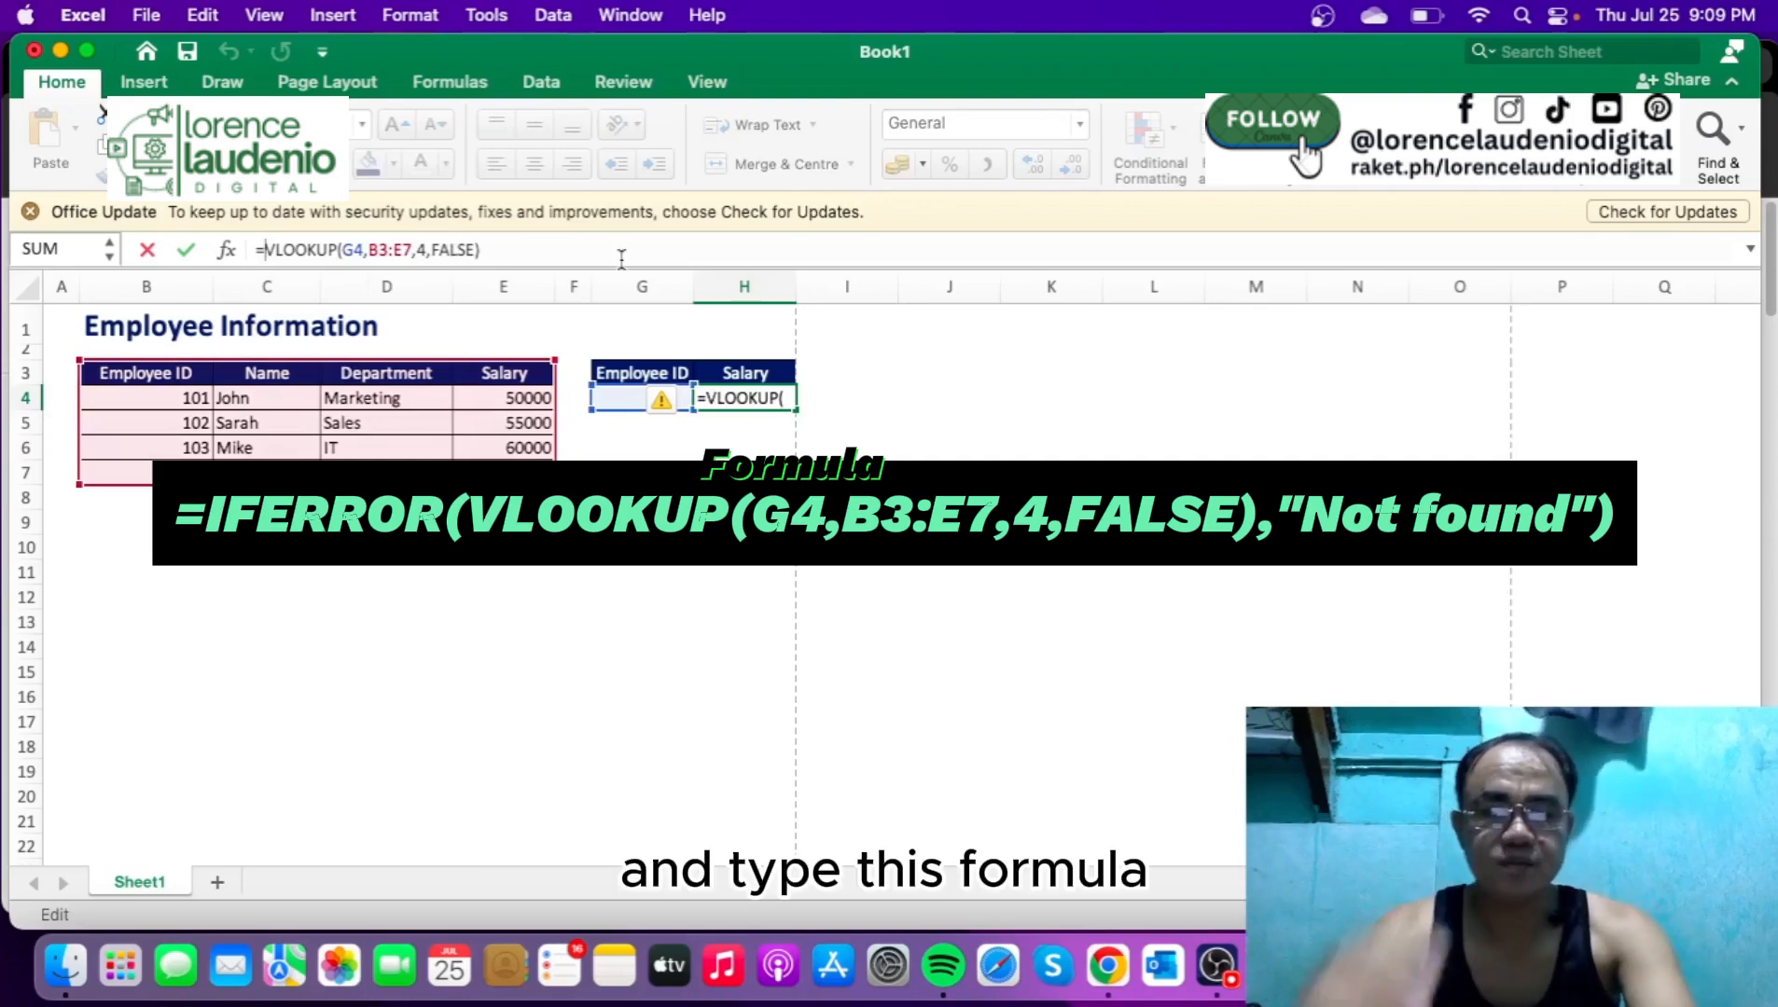
type("if")
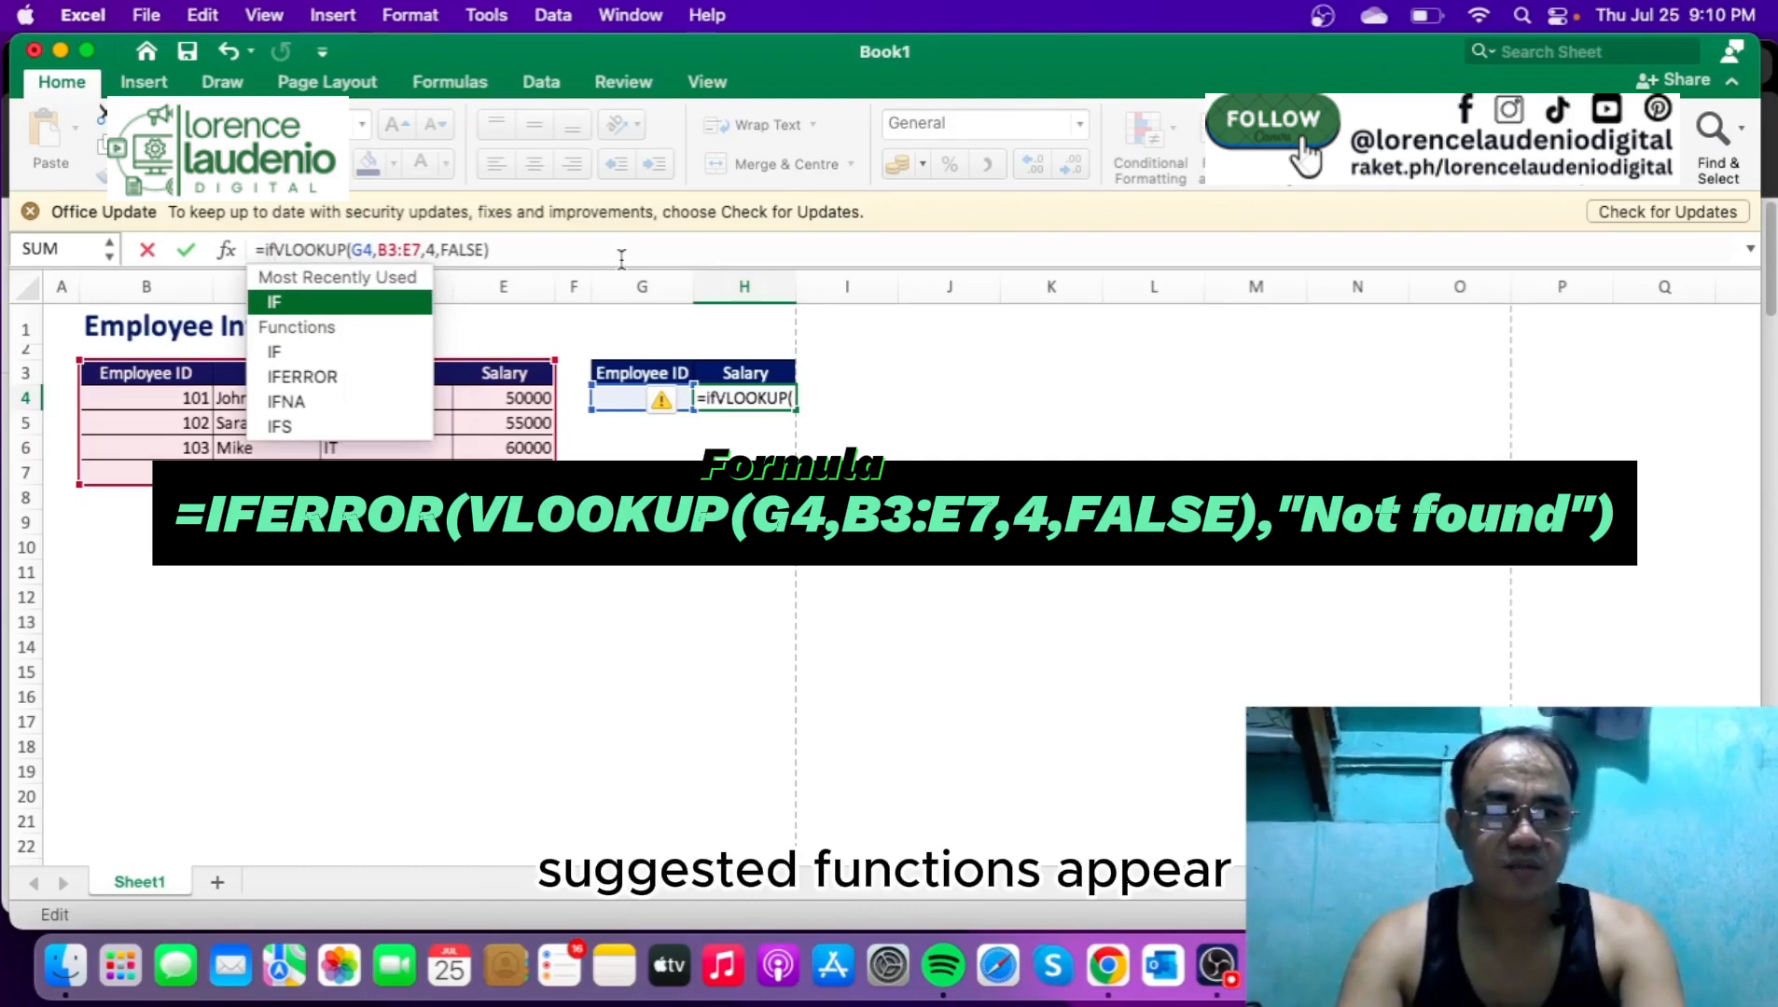
key("Down")
key("Down")
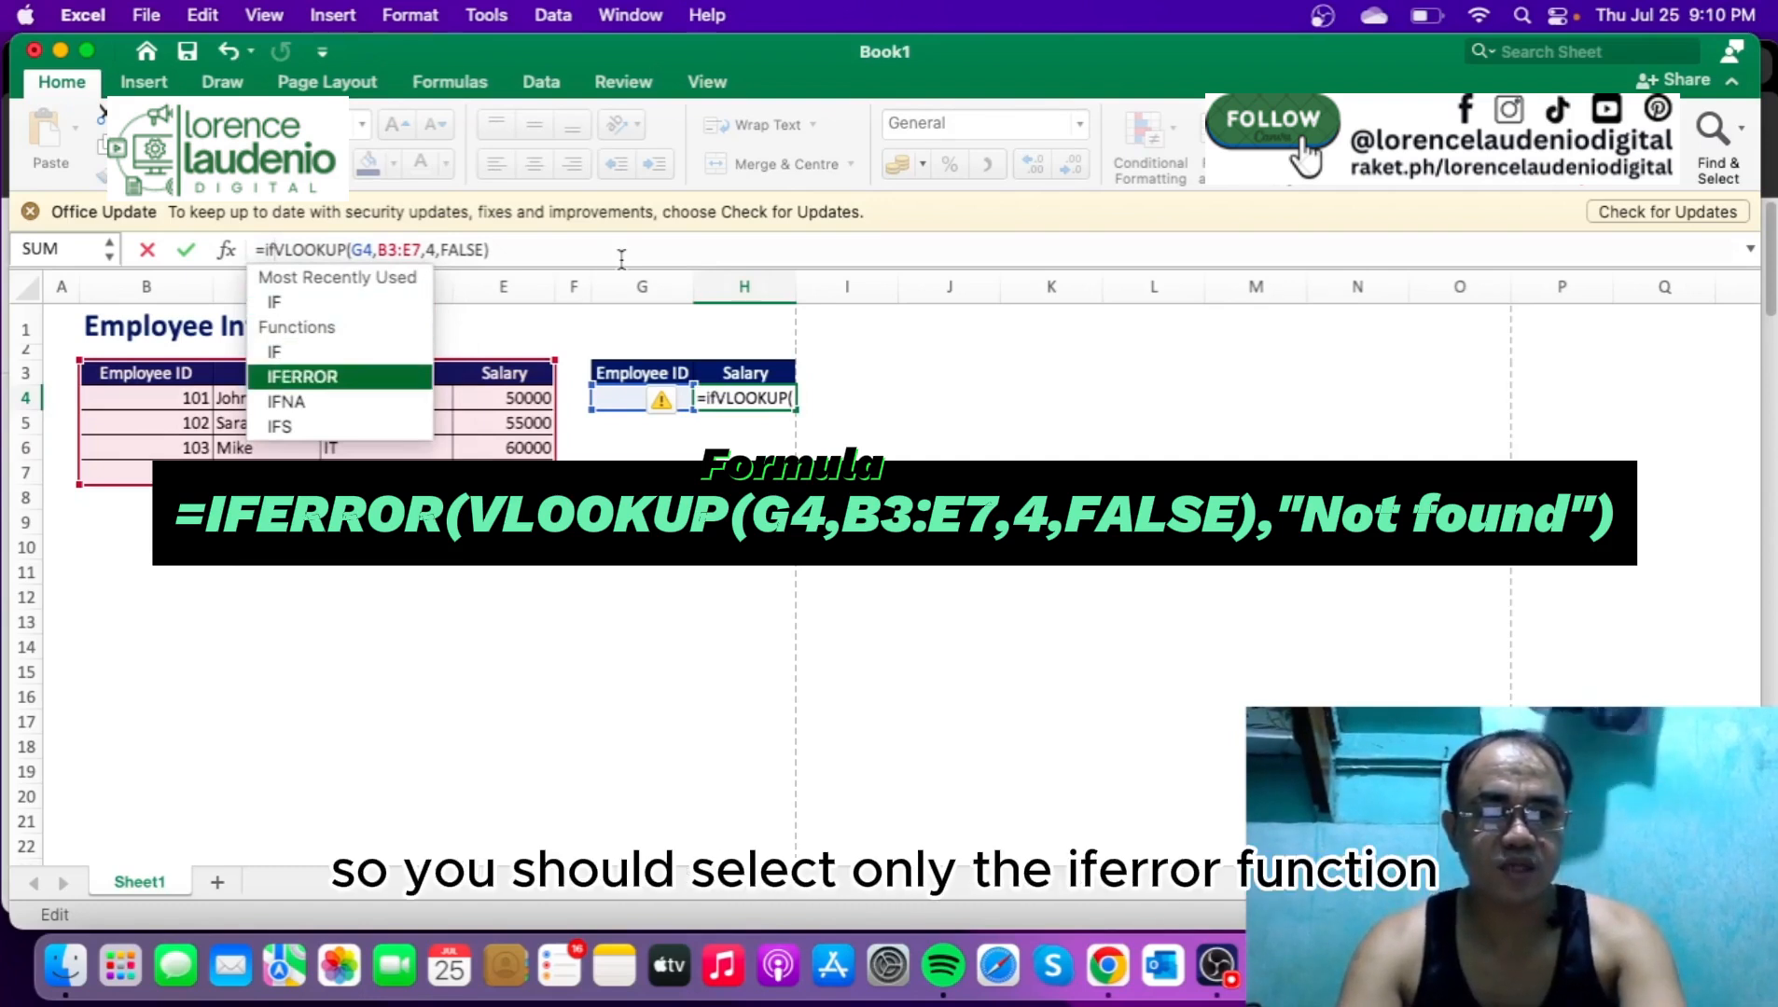
key("Tab")
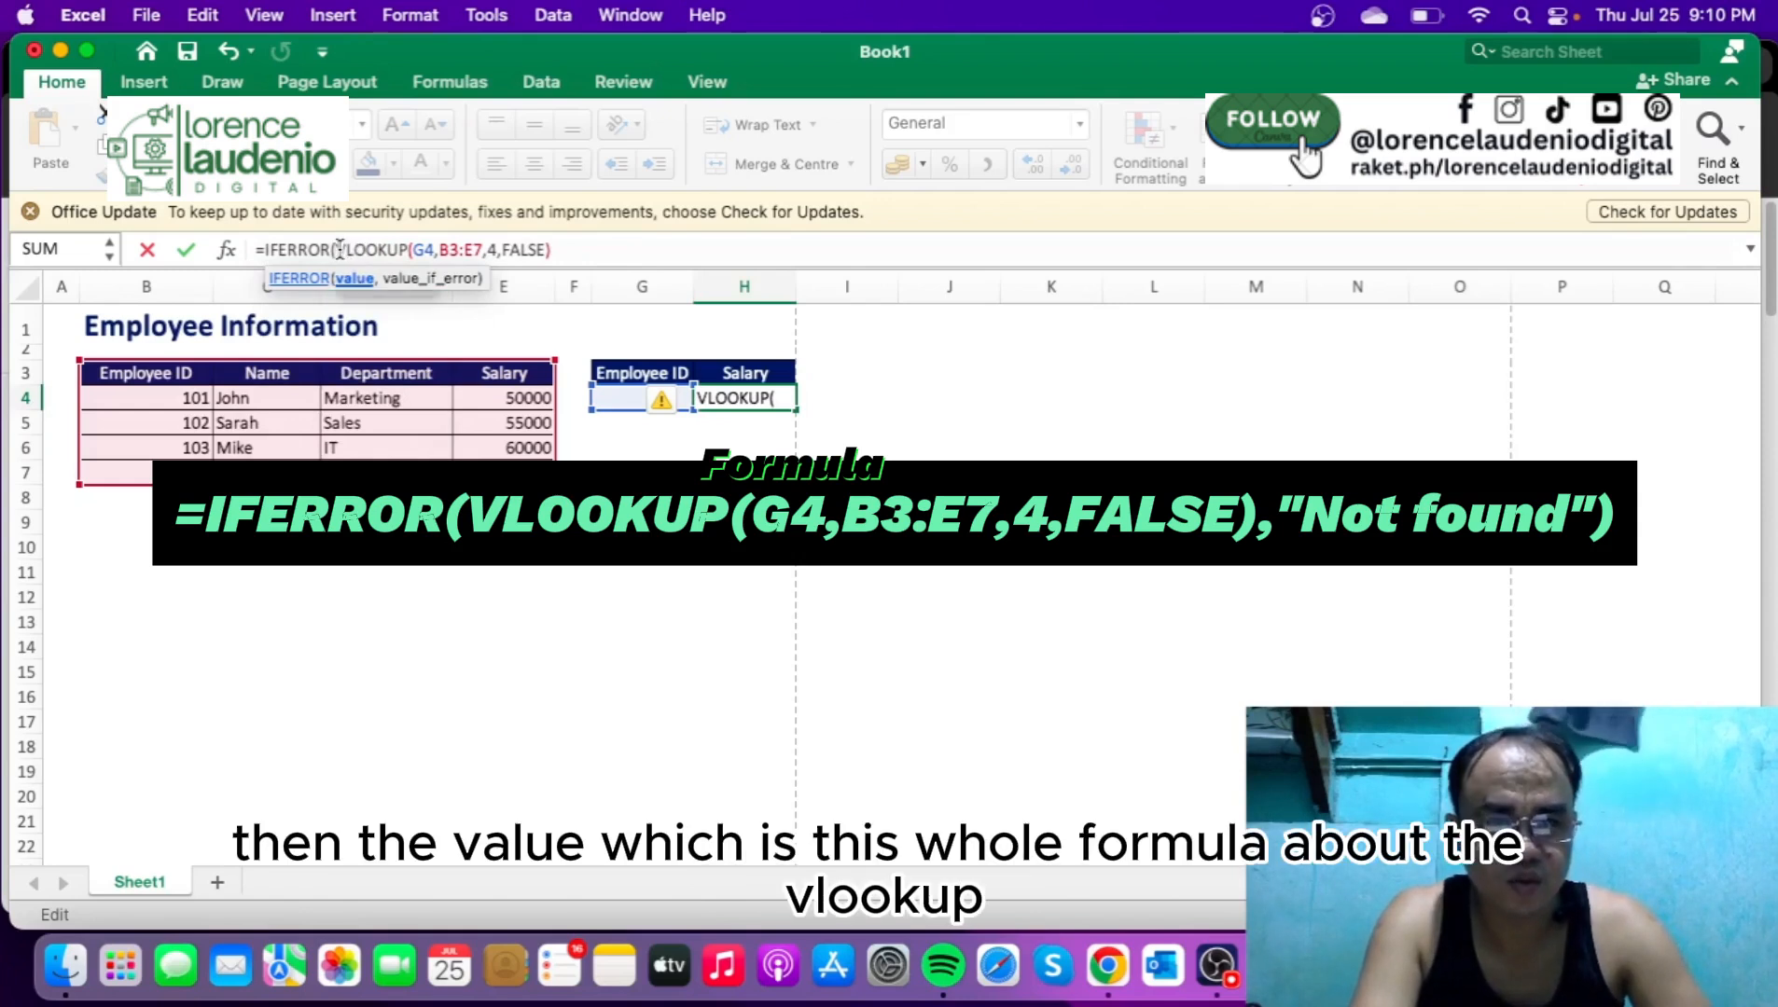
left_click(569, 249)
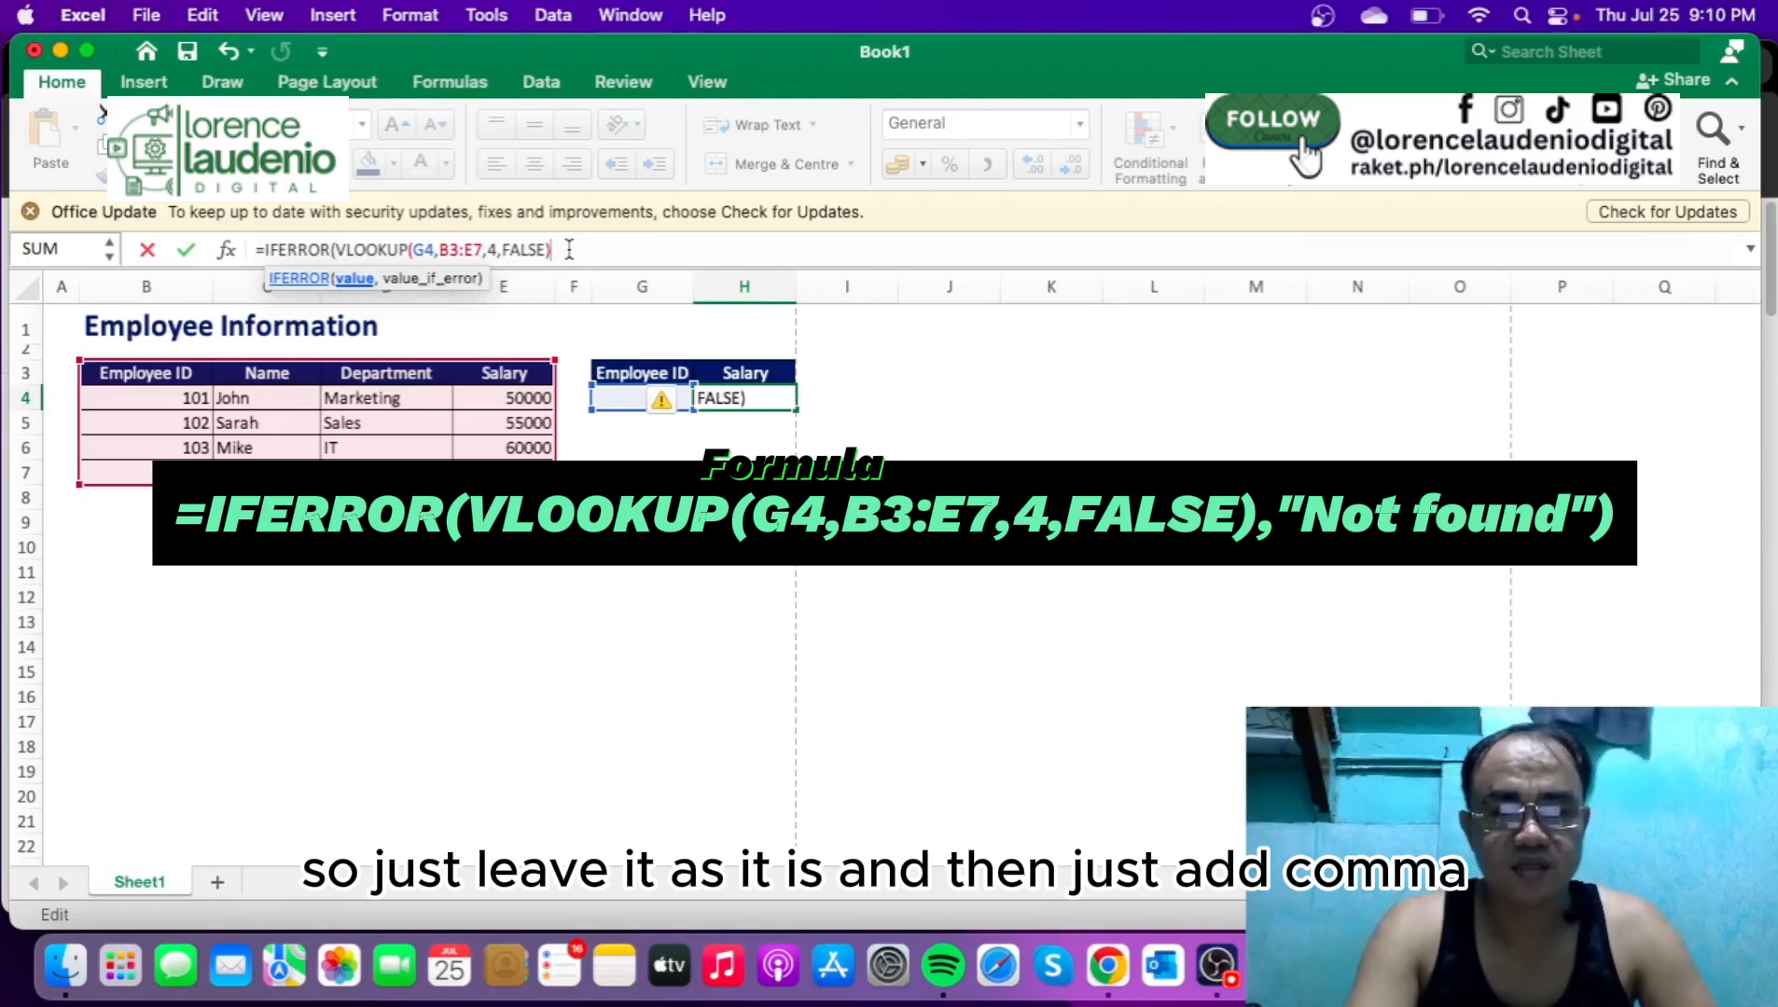
type(",\"N")
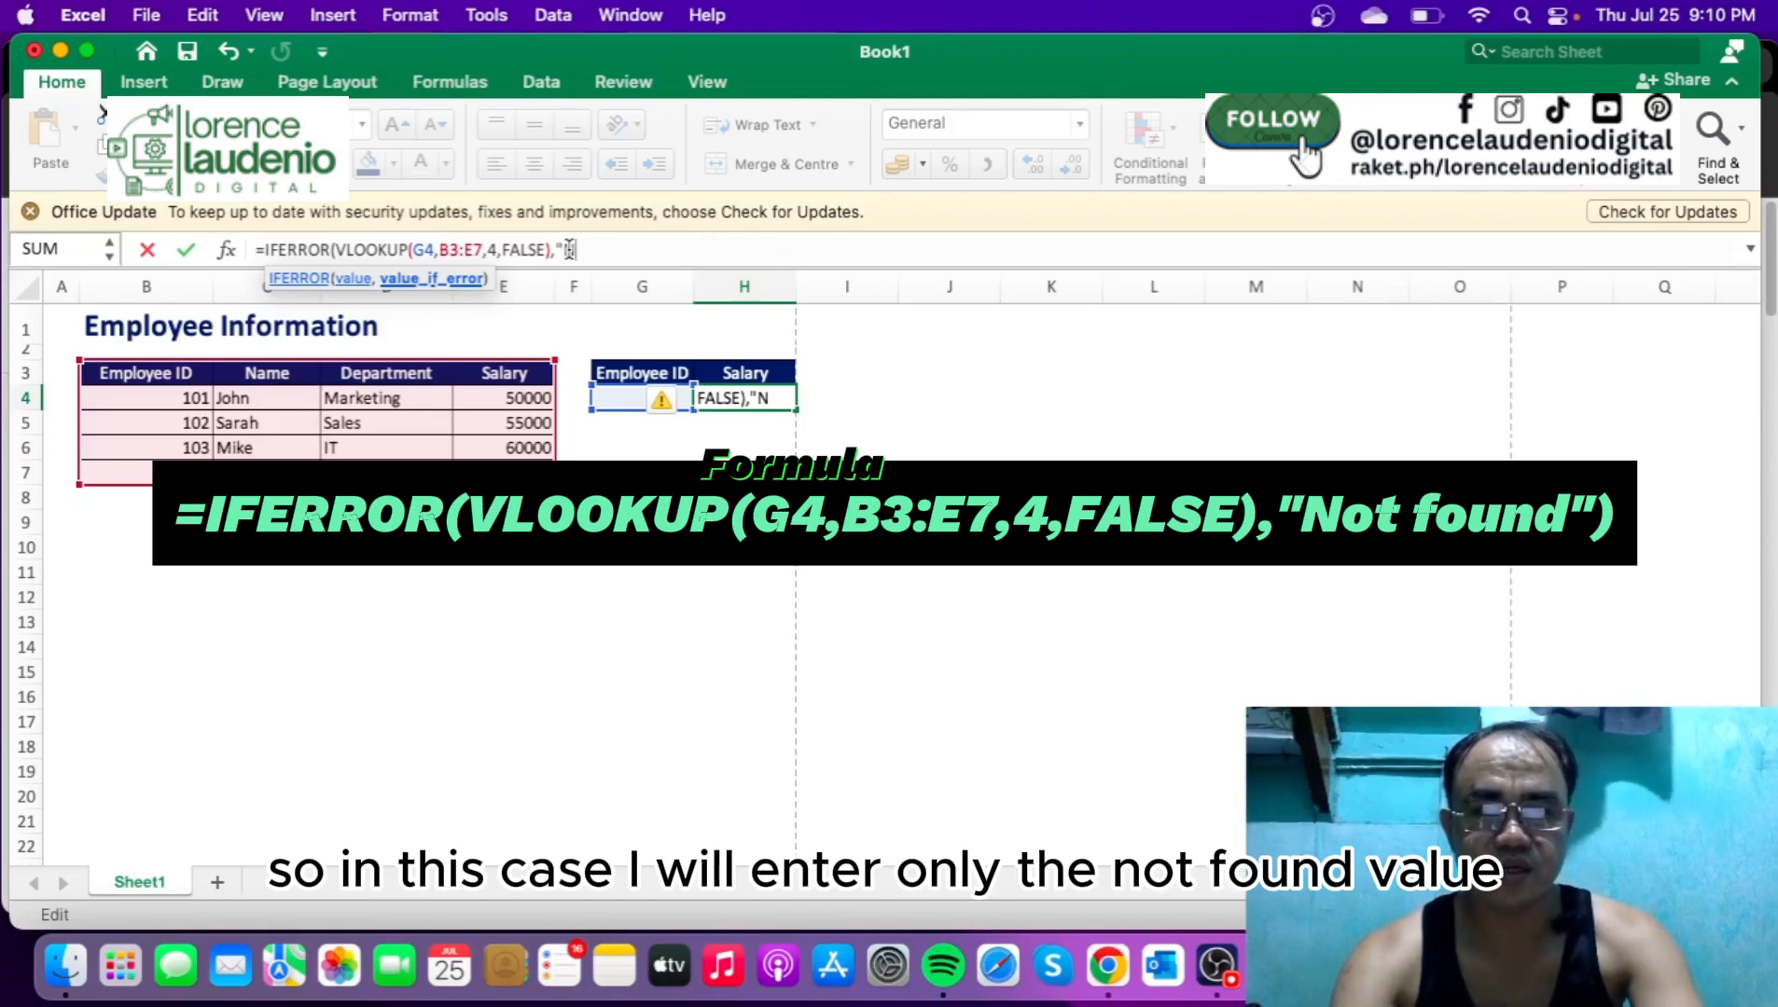
type("ot found\")")
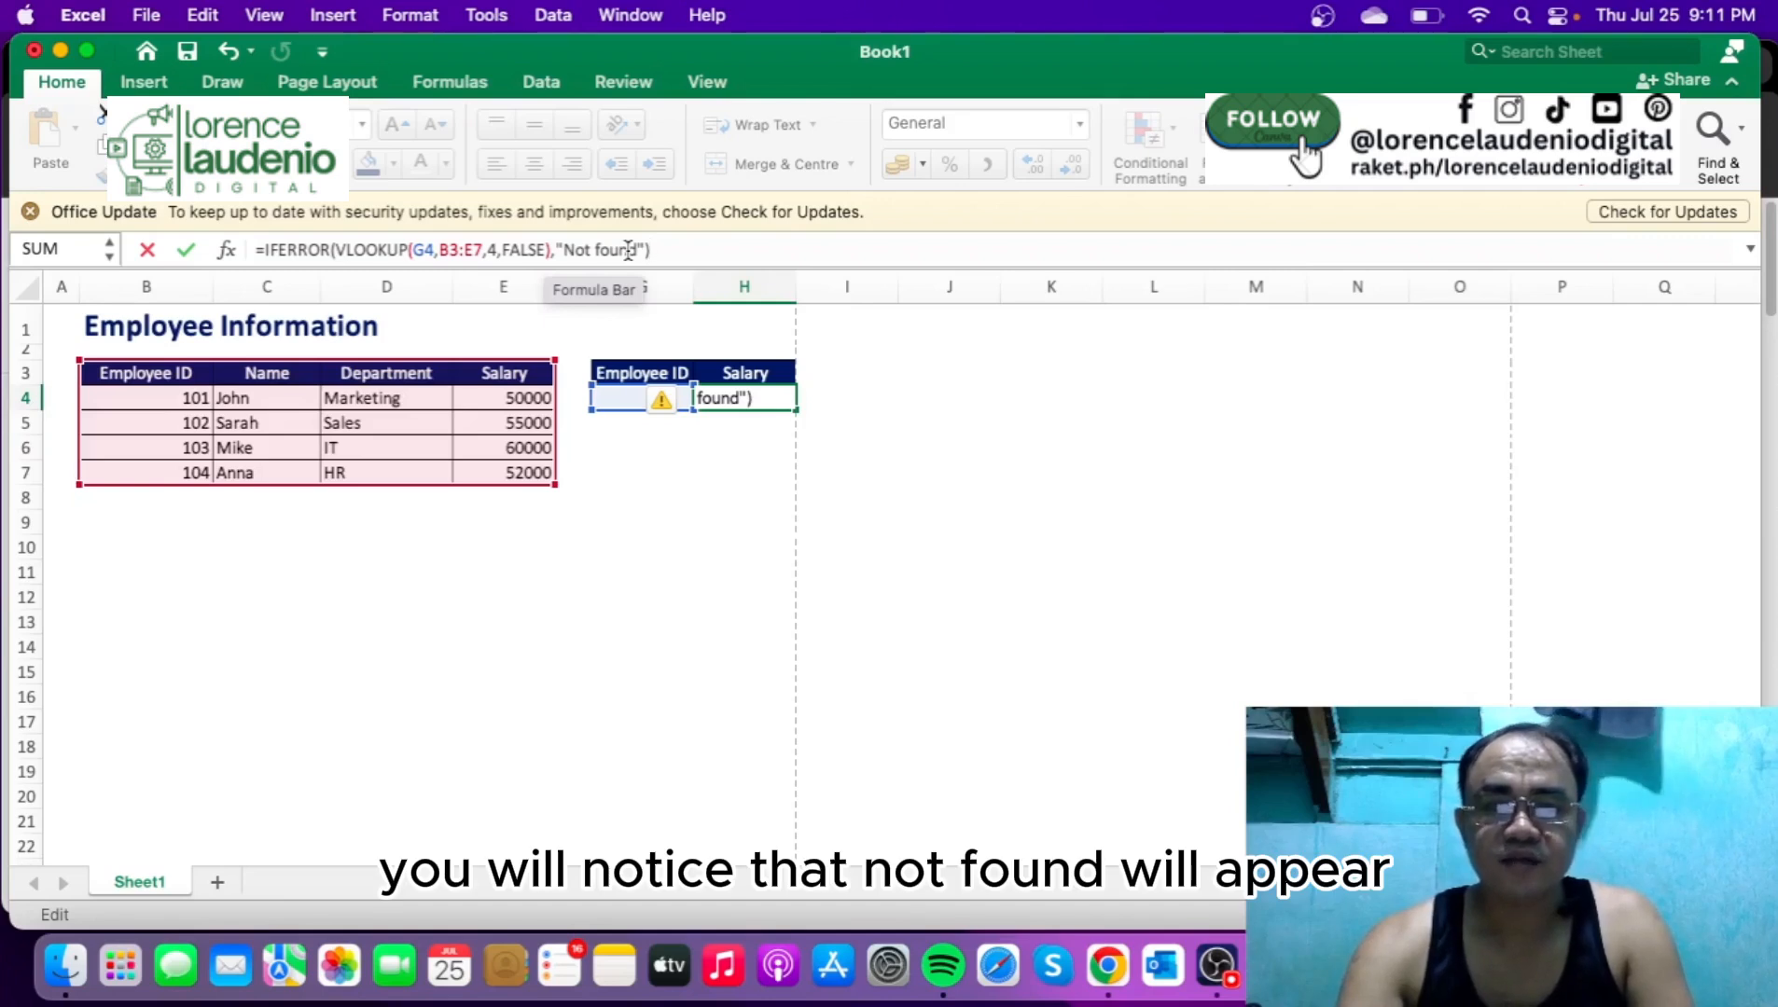
key("Return")
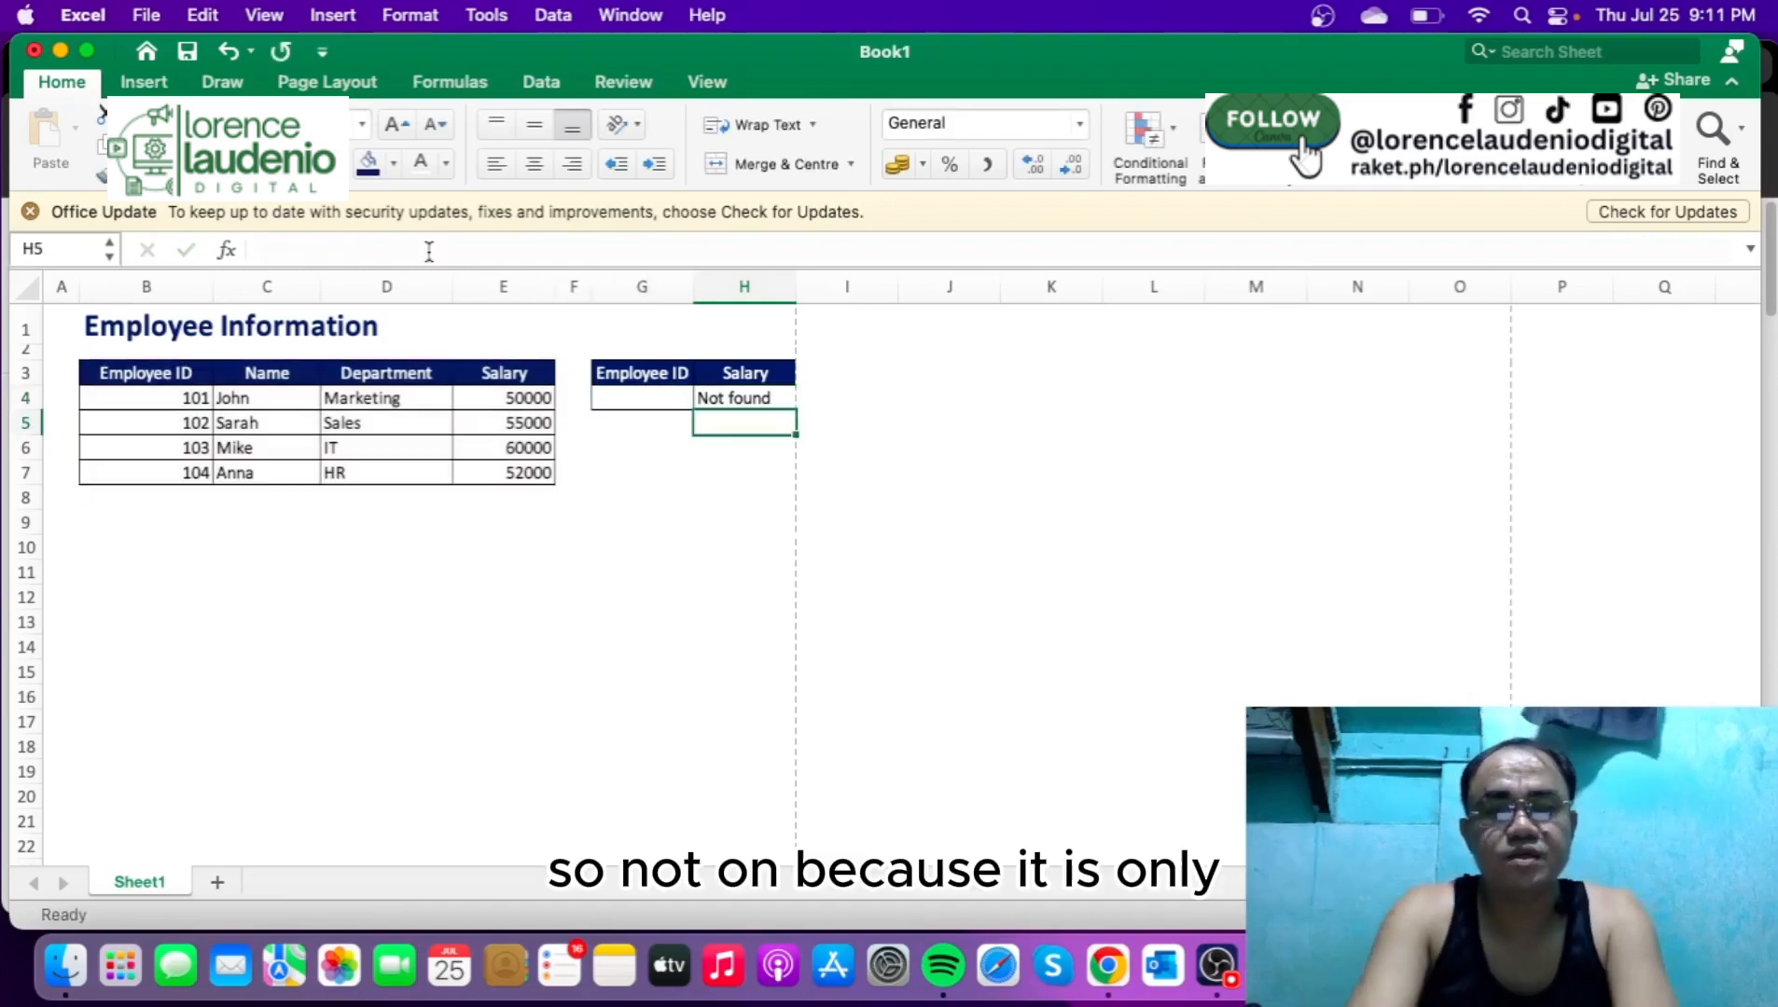
left_click(731, 396)
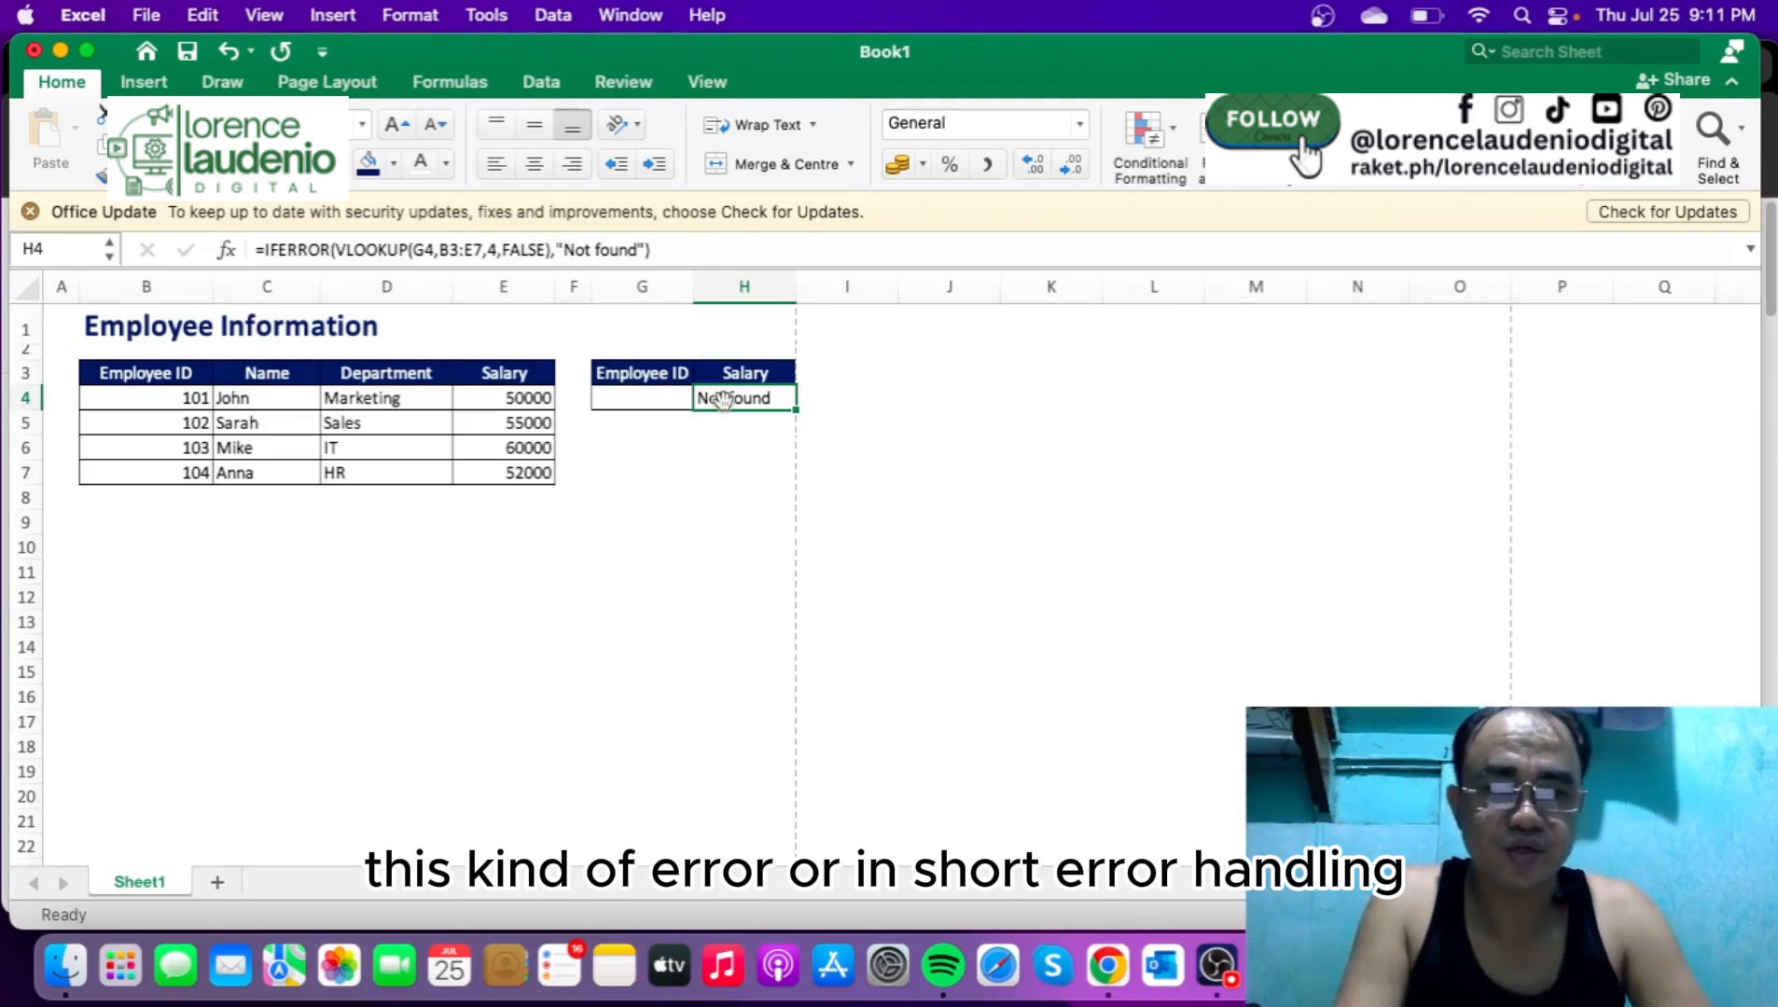
left_click(640, 399)
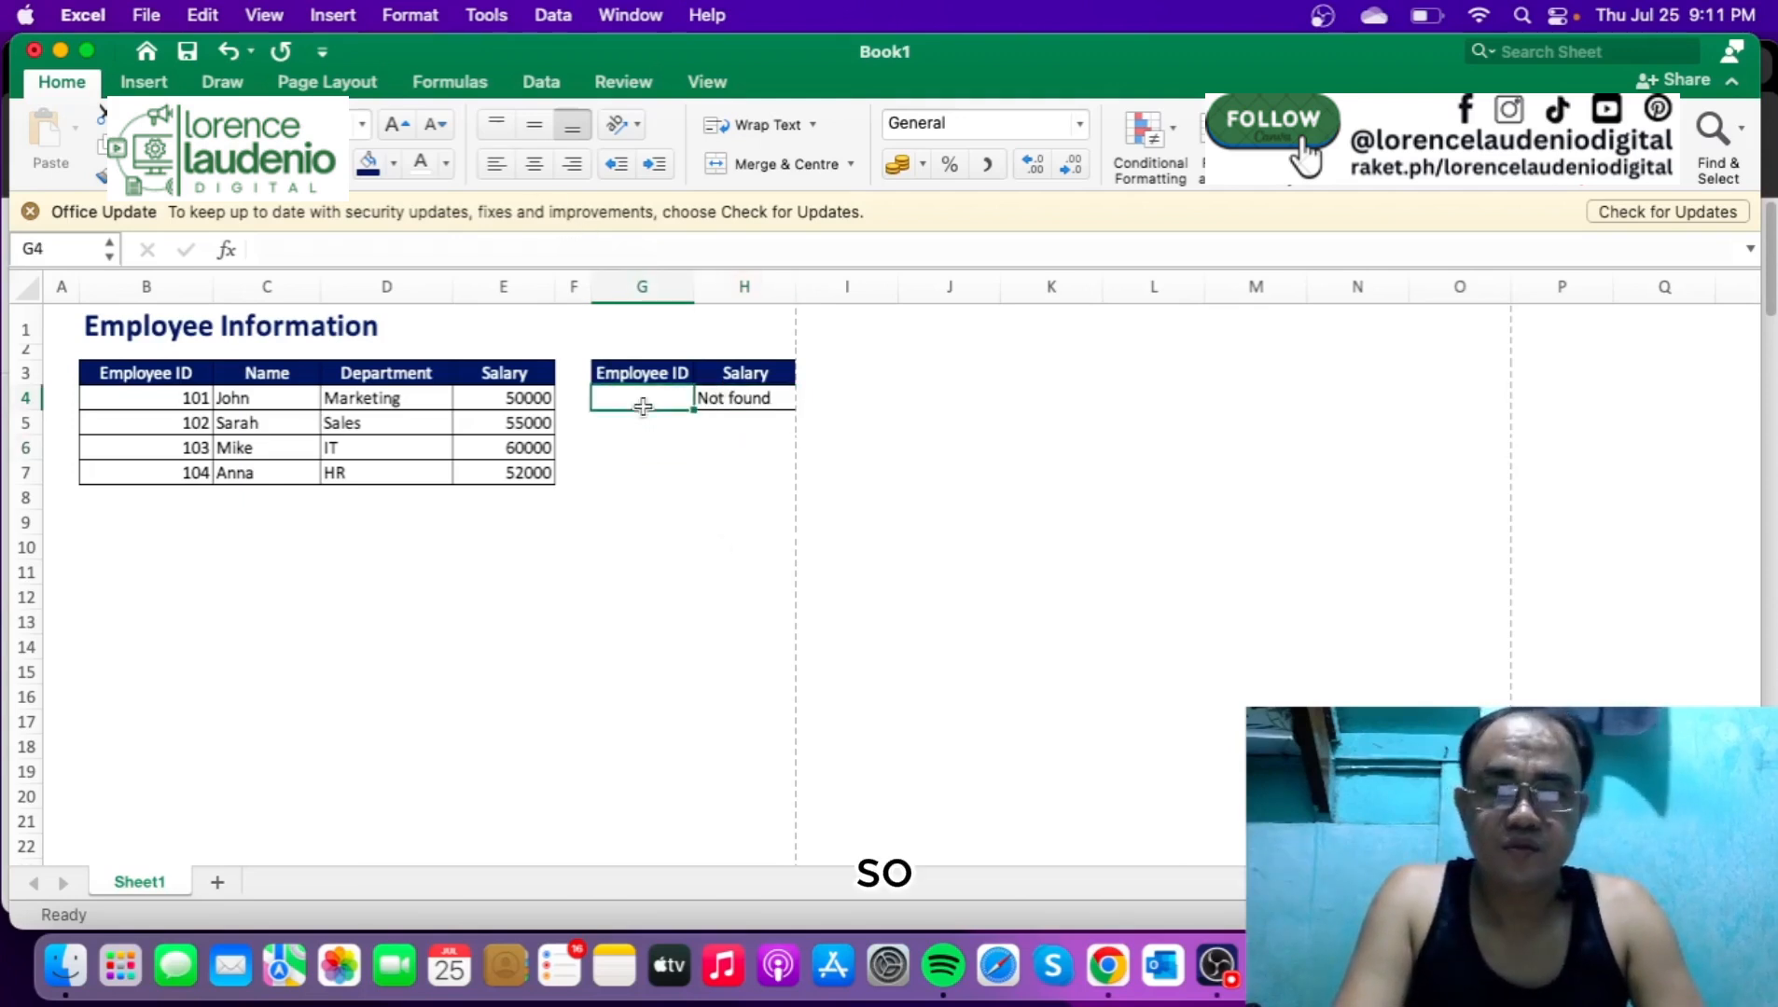